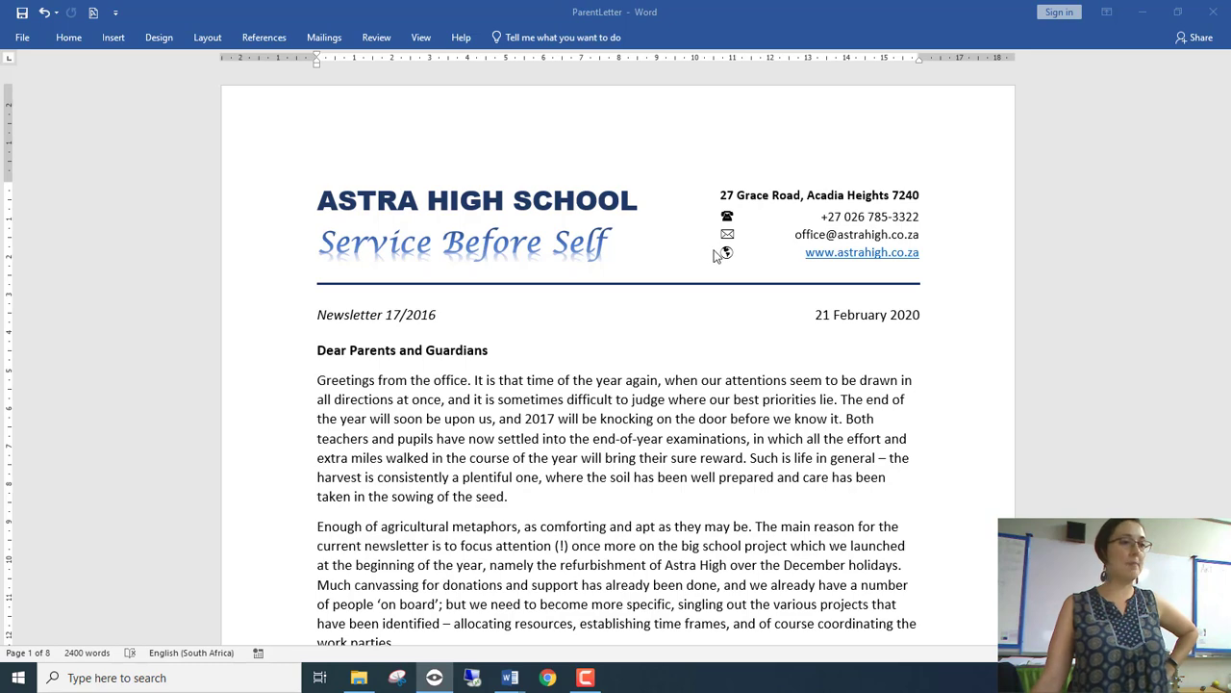
- Keep the ribbon permanently expanded with the Home commands showing
{"action": "left_click", "coordinate": [76, 39]}
{"action": "left_click", "coordinate": [76, 40]}
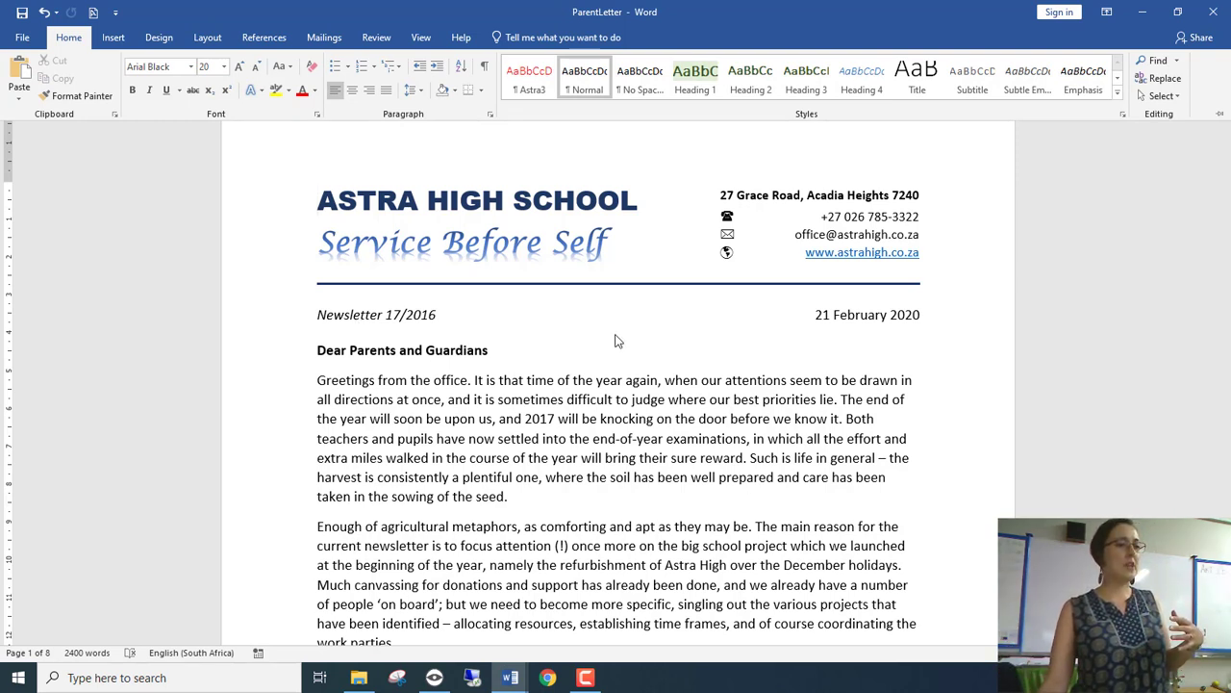
{"action": "key", "text": "ctrl+F1"}
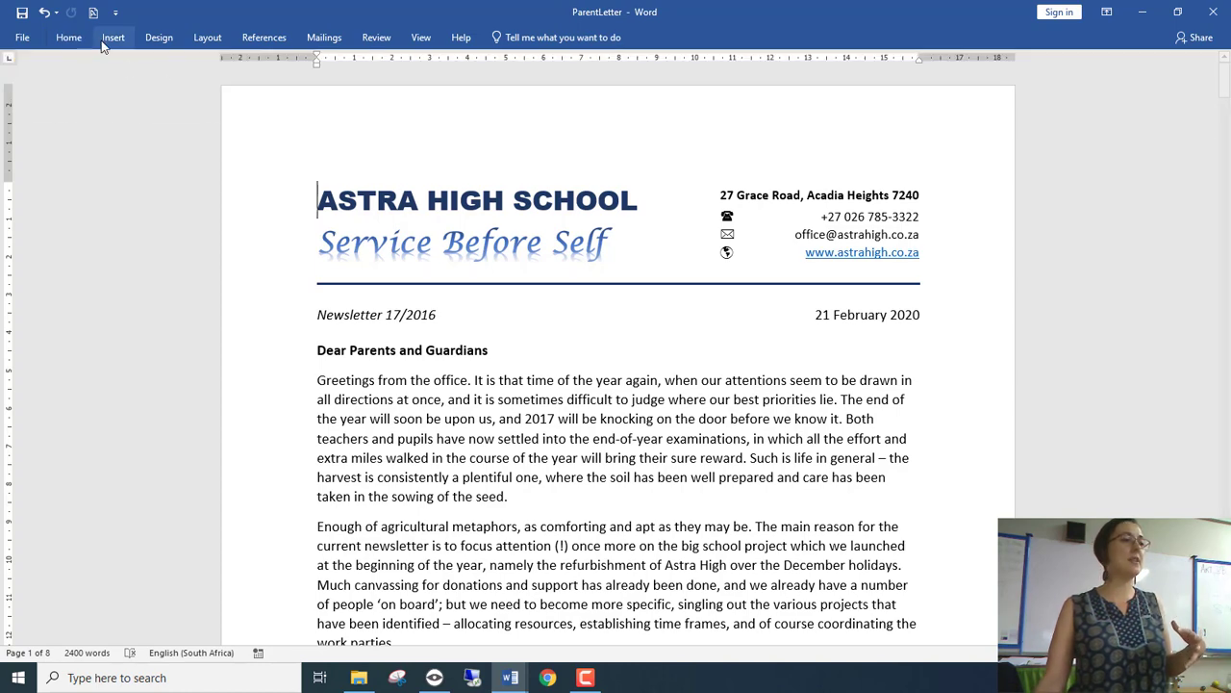
{"action": "double_click", "coordinate": [69, 38]}
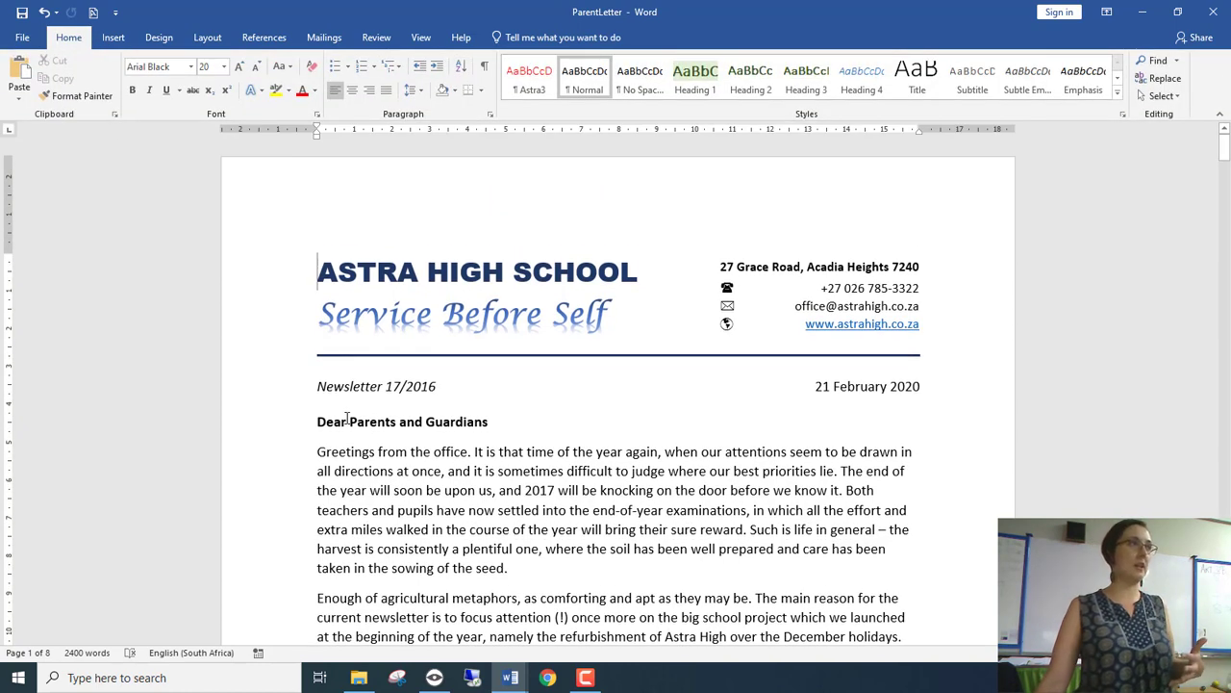
- Check the text formatting of the newsletter line, the school name heading and the "Dear Parents and Guardians" salutation
{"action": "left_click", "coordinate": [346, 385]}
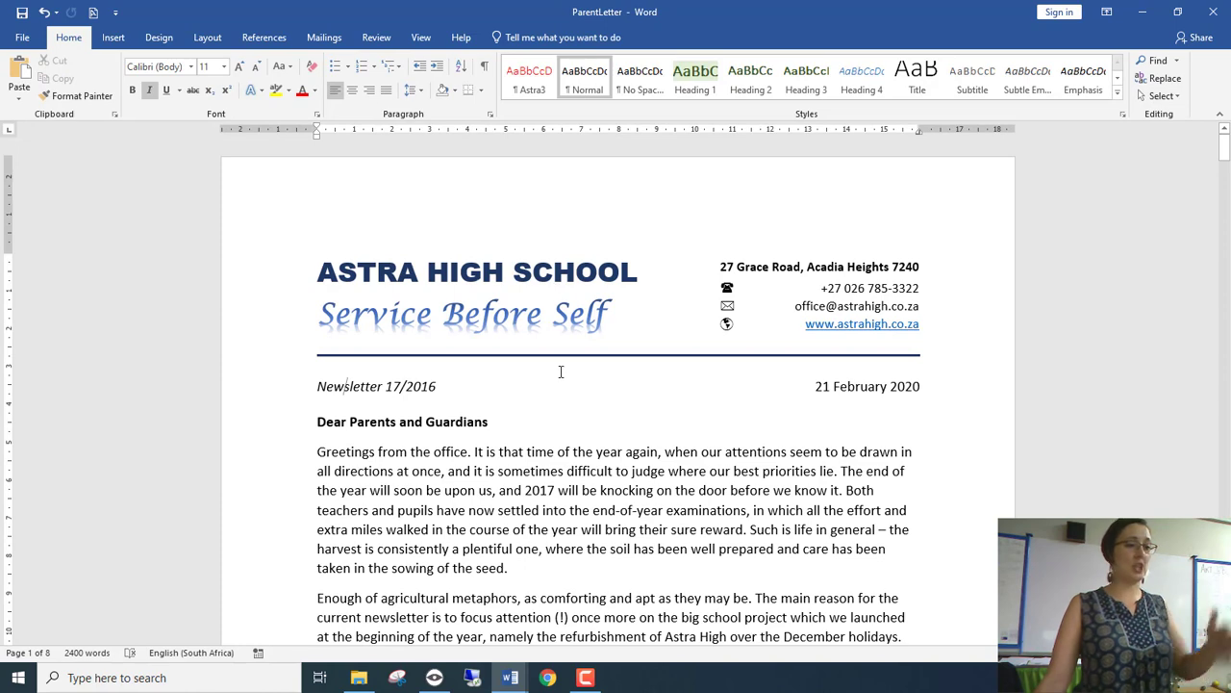
{"action": "scroll", "coordinate": [561, 393], "scroll_direction": "down", "scroll_amount": 1}
{"action": "left_click", "coordinate": [337, 227]}
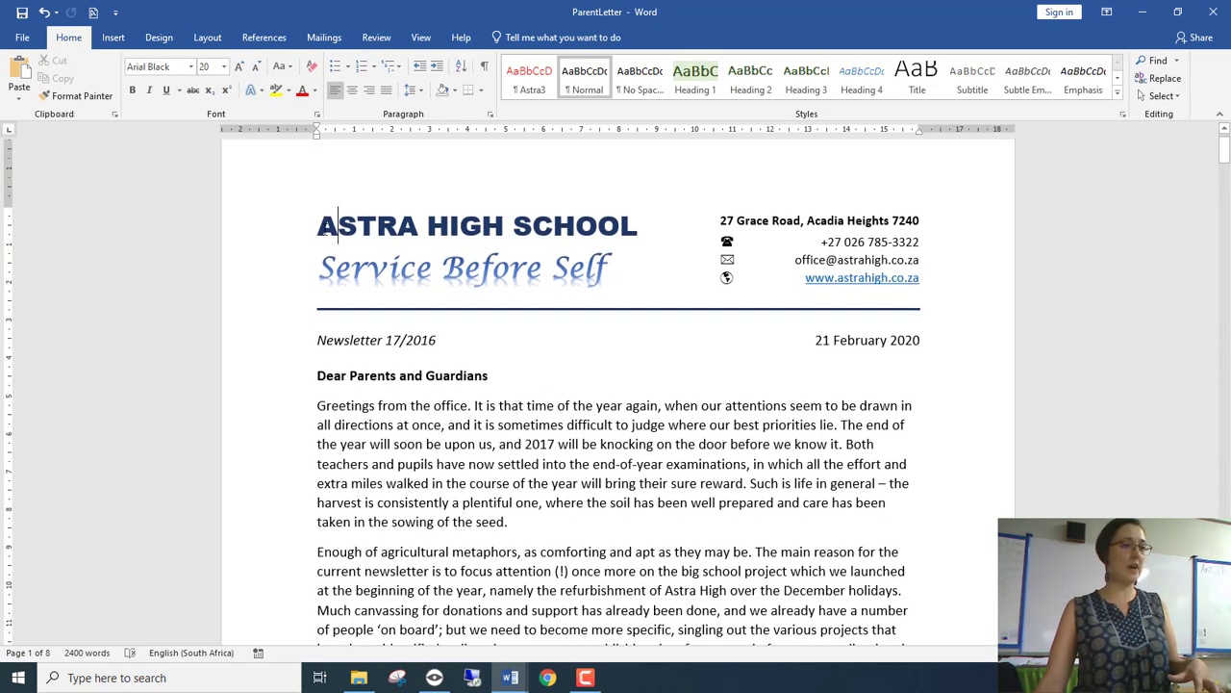
{"action": "left_click", "coordinate": [299, 233]}
{"action": "left_click", "coordinate": [418, 227]}
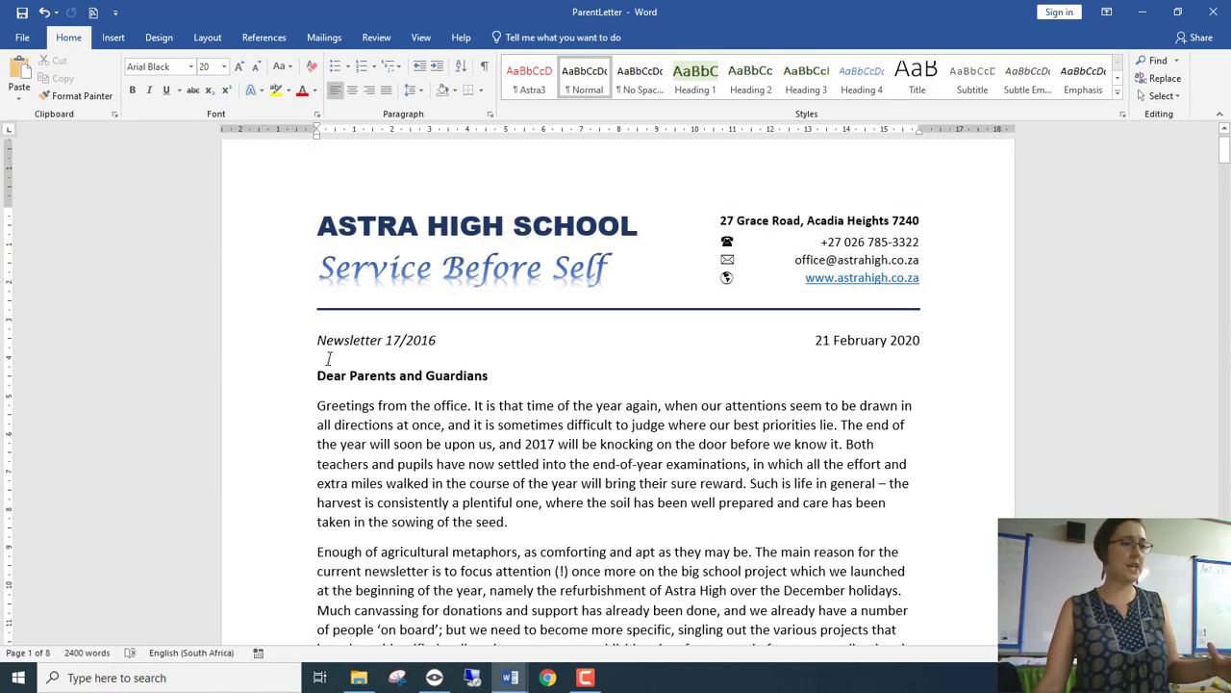
{"action": "left_click", "coordinate": [276, 377]}
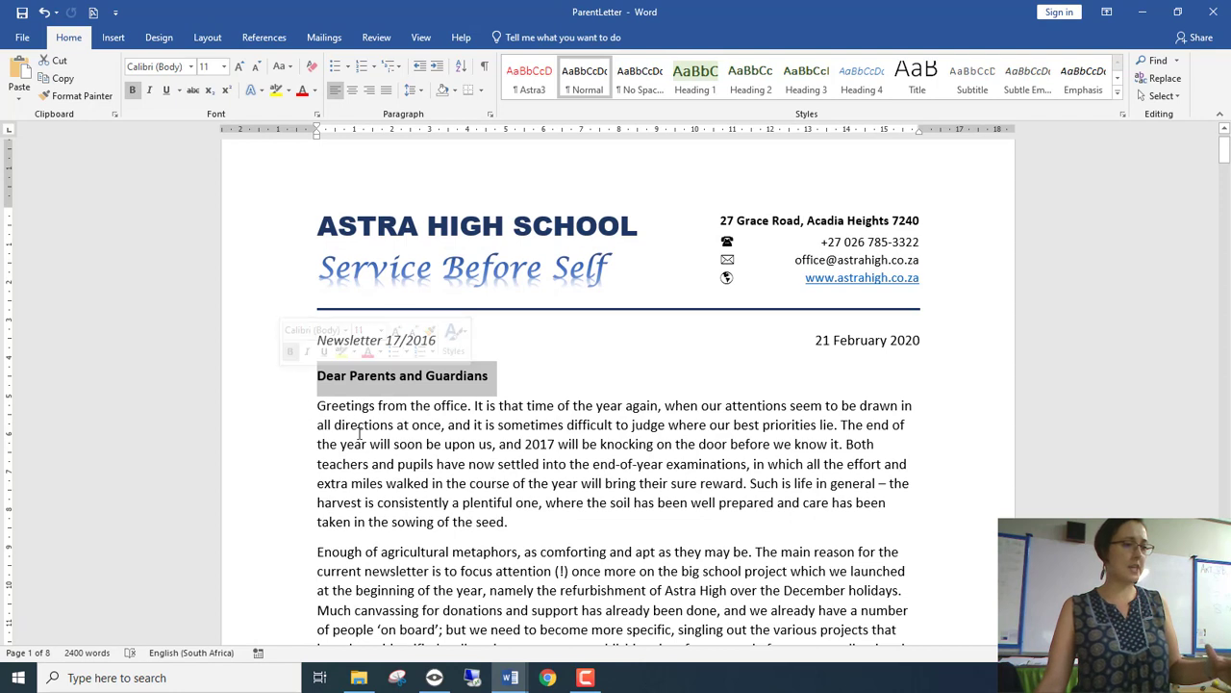
{"action": "left_click", "coordinate": [351, 382]}
{"action": "left_click_drag", "start_coordinate": [351, 382], "coordinate": [536, 374]}
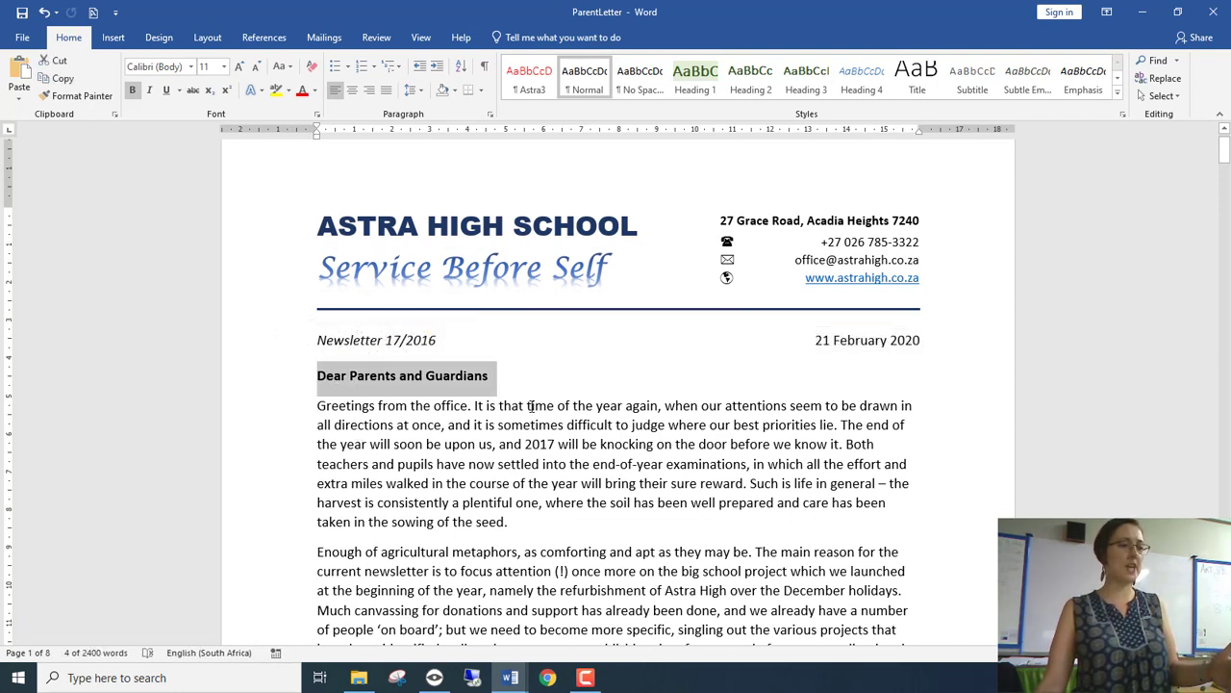
{"action": "left_click", "coordinate": [530, 405]}
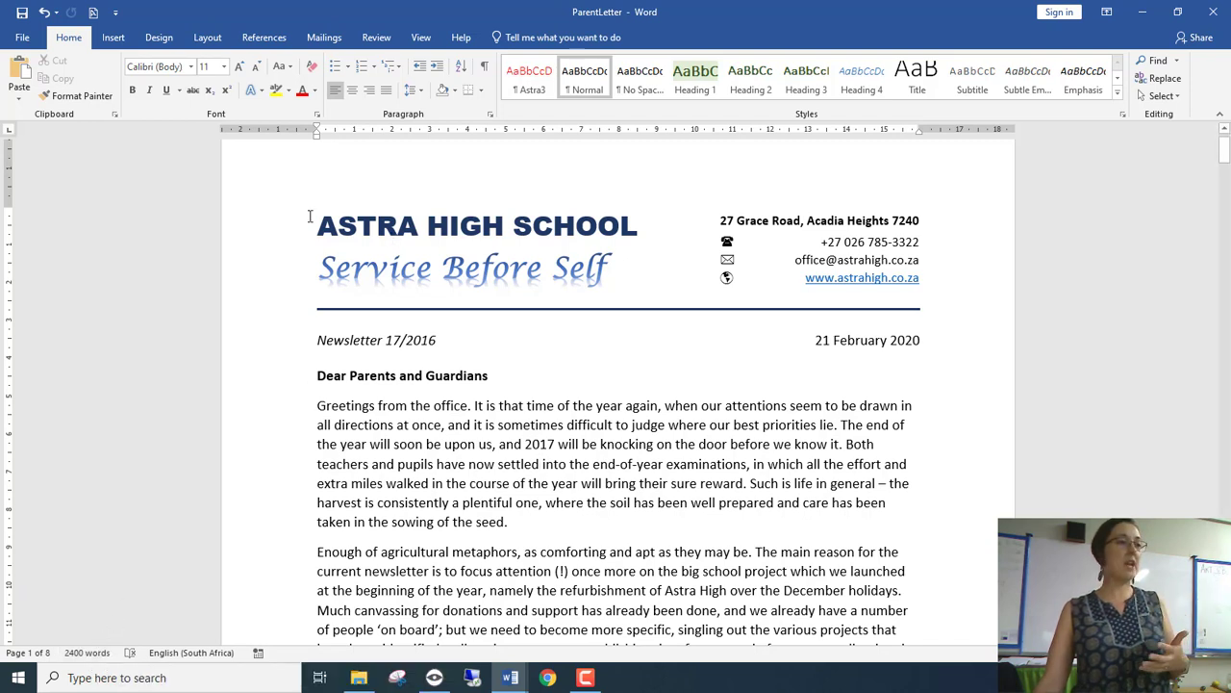
- Review the document's general details and statistics in its advanced properties, leaving them unchanged
{"action": "left_click", "coordinate": [21, 38]}
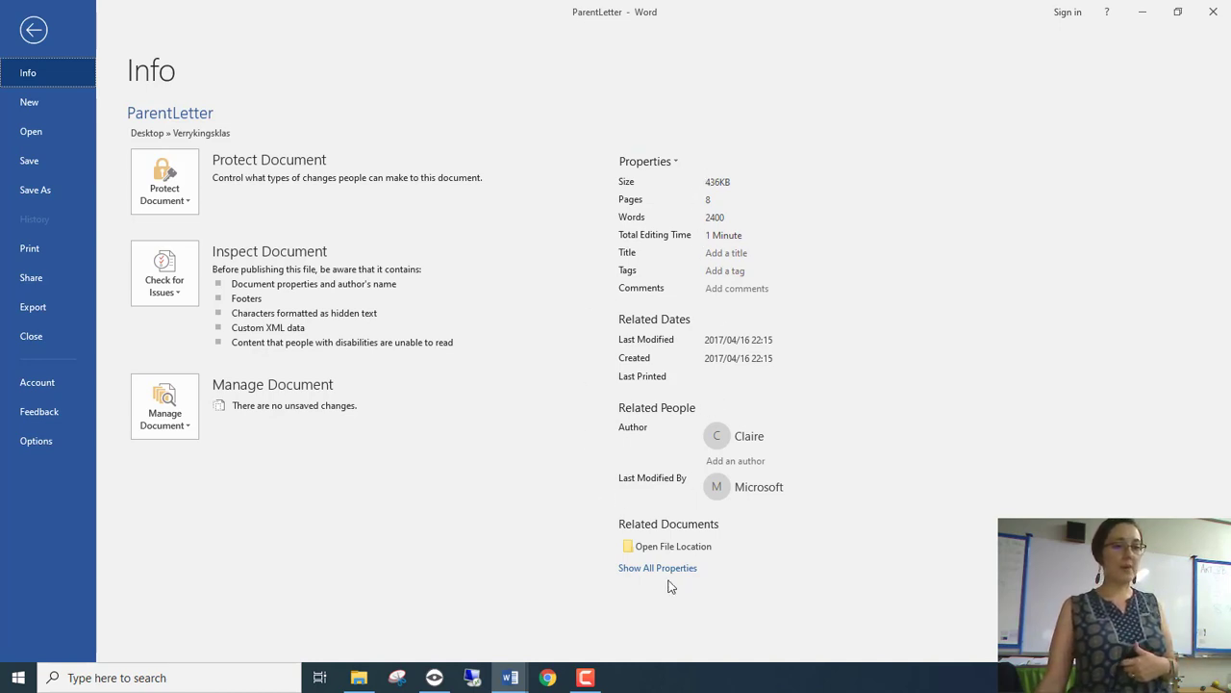
{"action": "left_click", "coordinate": [672, 163]}
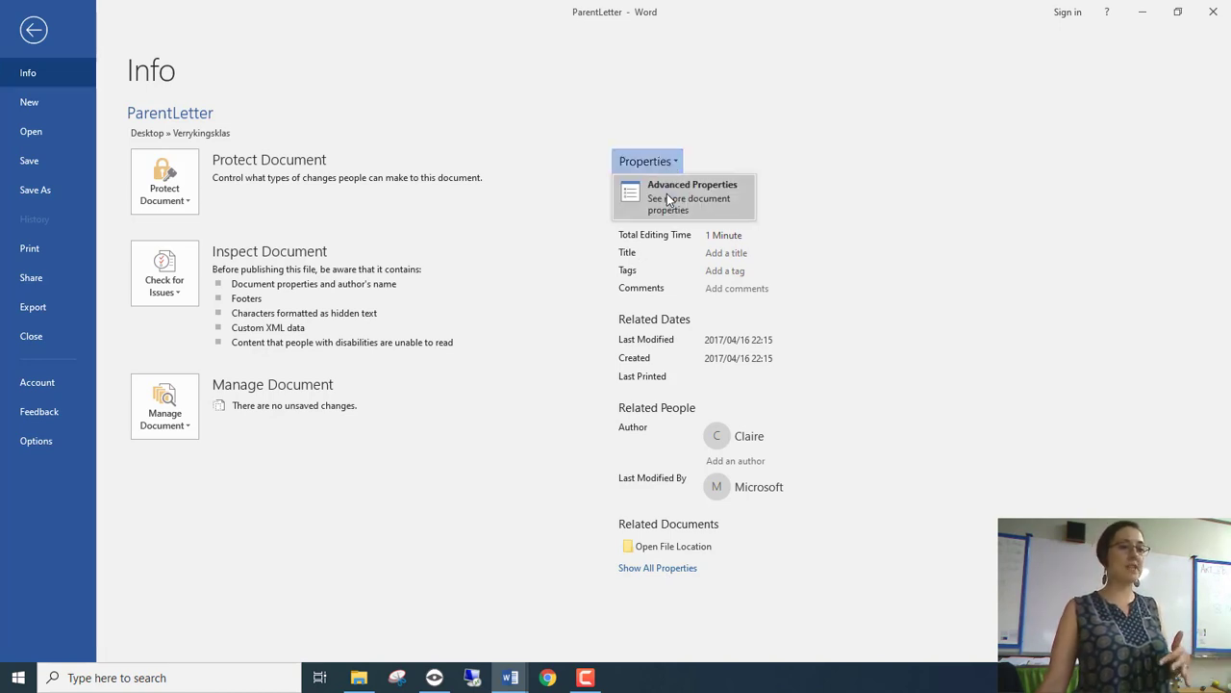
{"action": "left_click", "coordinate": [669, 199]}
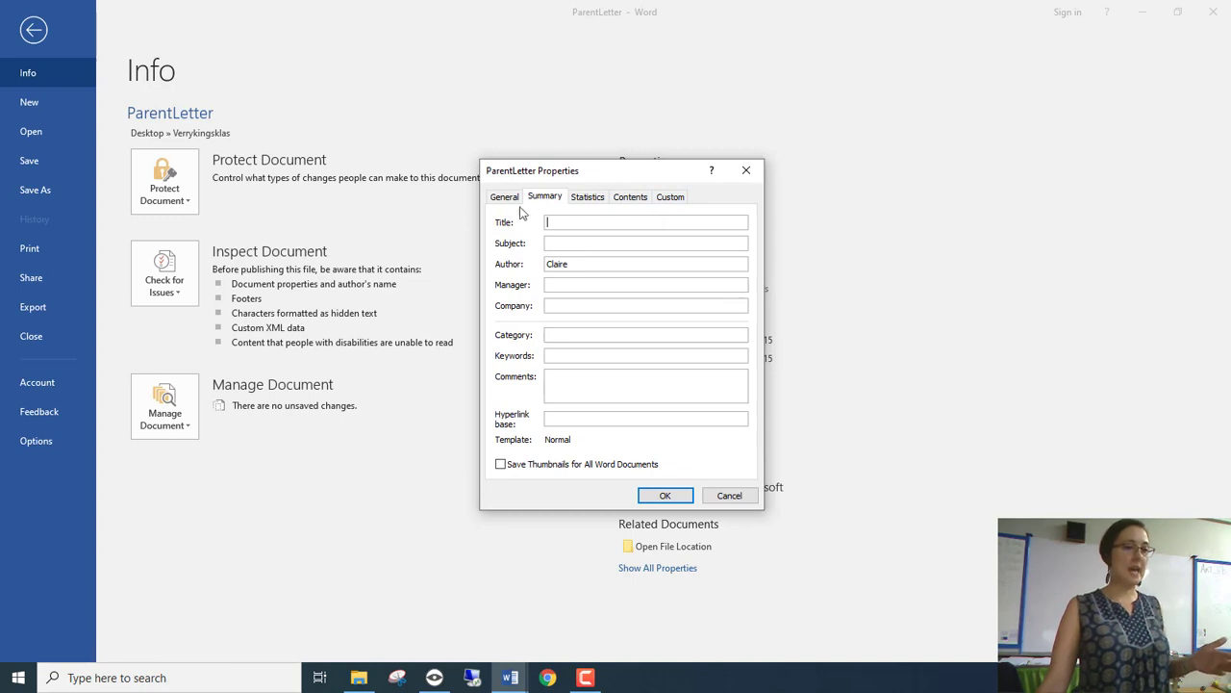
{"action": "left_click", "coordinate": [505, 199]}
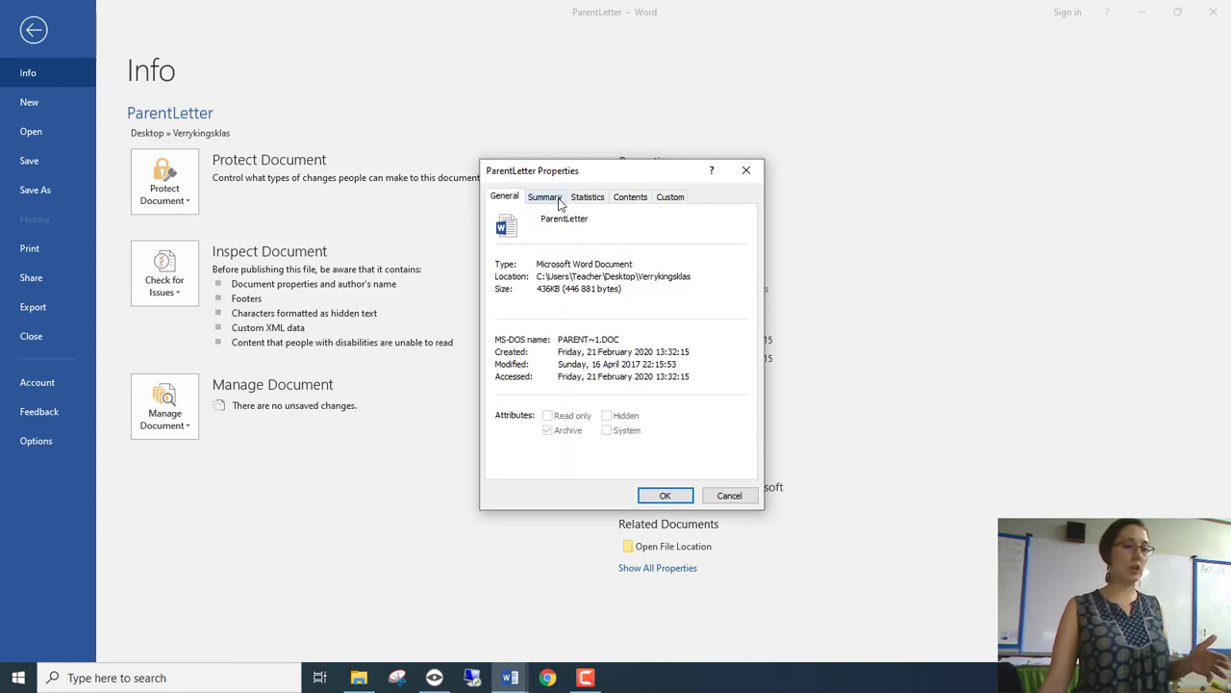
{"action": "left_click", "coordinate": [588, 198]}
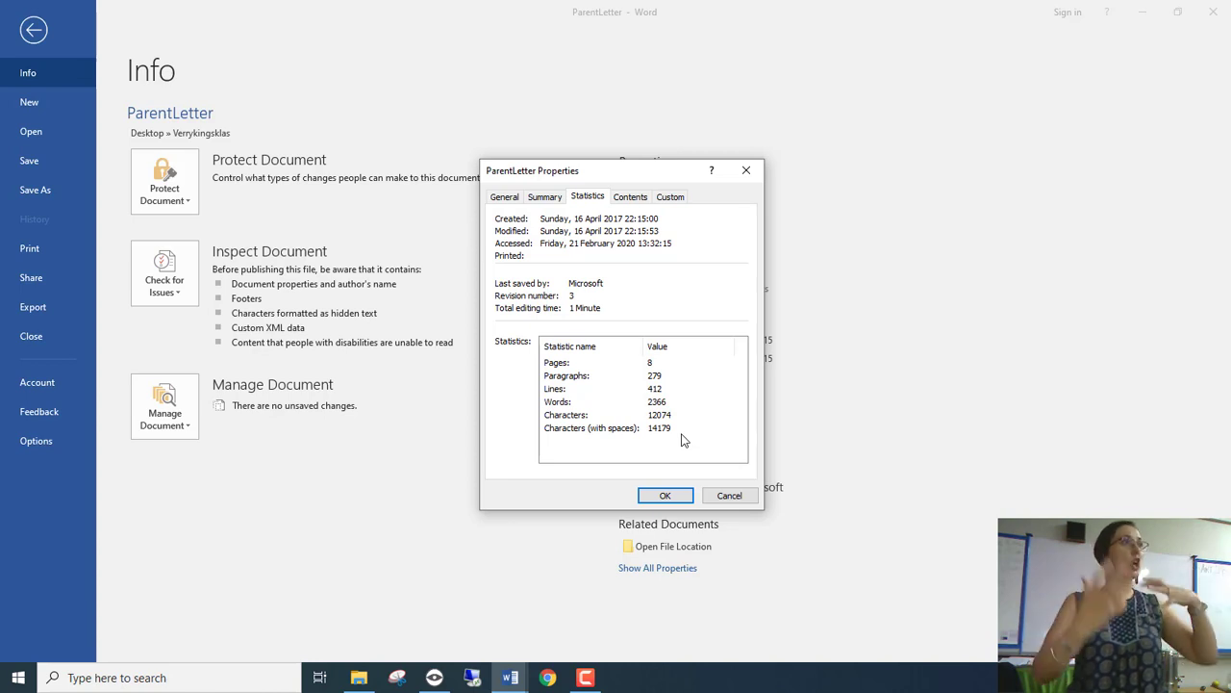
{"action": "left_click", "coordinate": [729, 495]}
- Look at the Verrykingsklas folder in File Explorer and return to the ParentLetter text in Word
{"action": "mouse_move", "coordinate": [358, 677]}
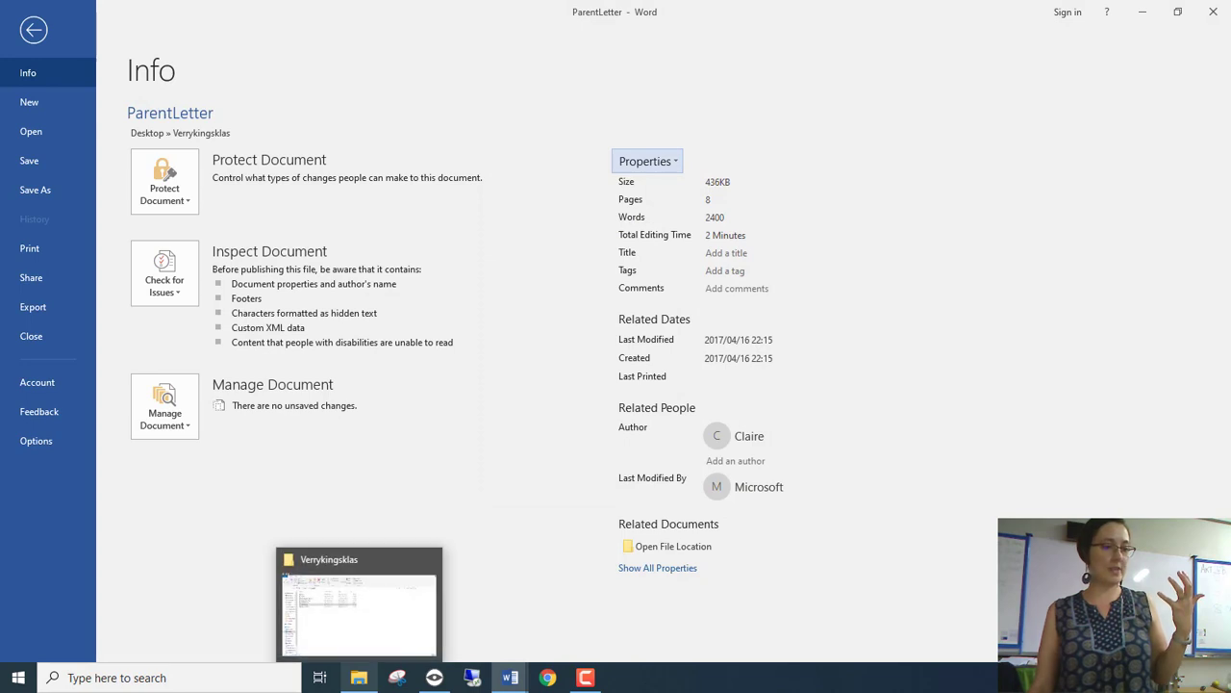
{"action": "left_click", "coordinate": [346, 643]}
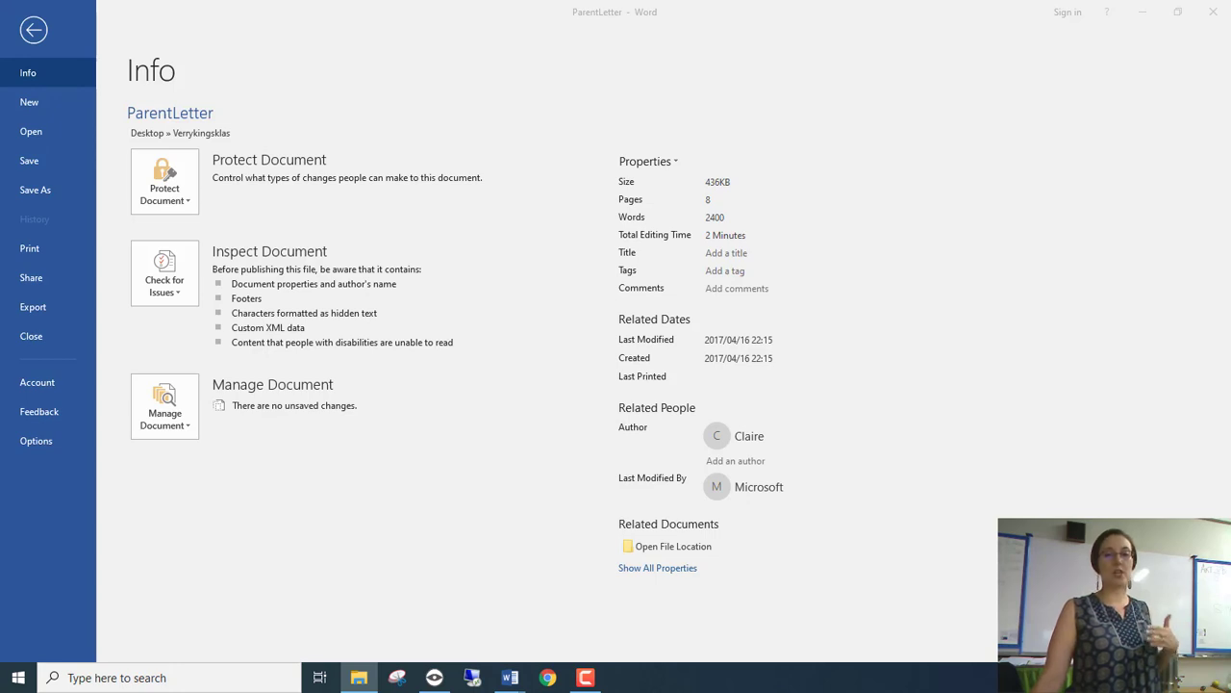
{"action": "left_click", "coordinate": [45, 42]}
{"action": "left_click", "coordinate": [31, 26]}
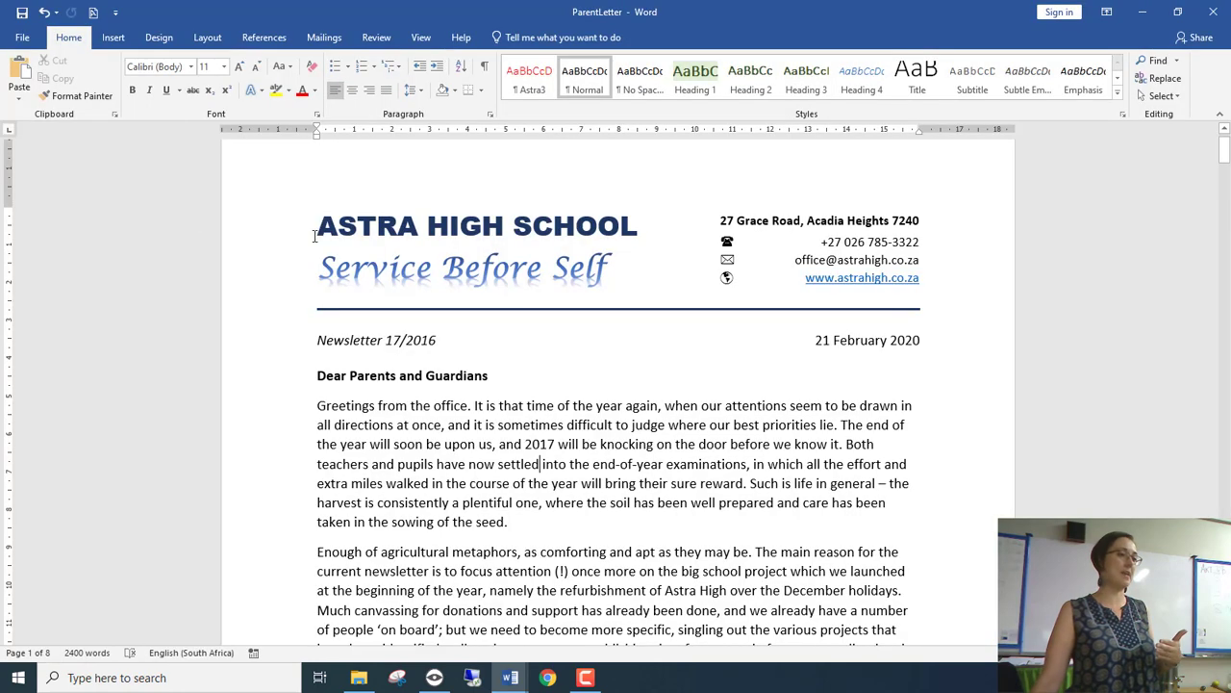
- Check the font and size of the "ASTRA HIGH SCHOOL" heading on the first page
{"action": "triple_click", "coordinate": [581, 240]}
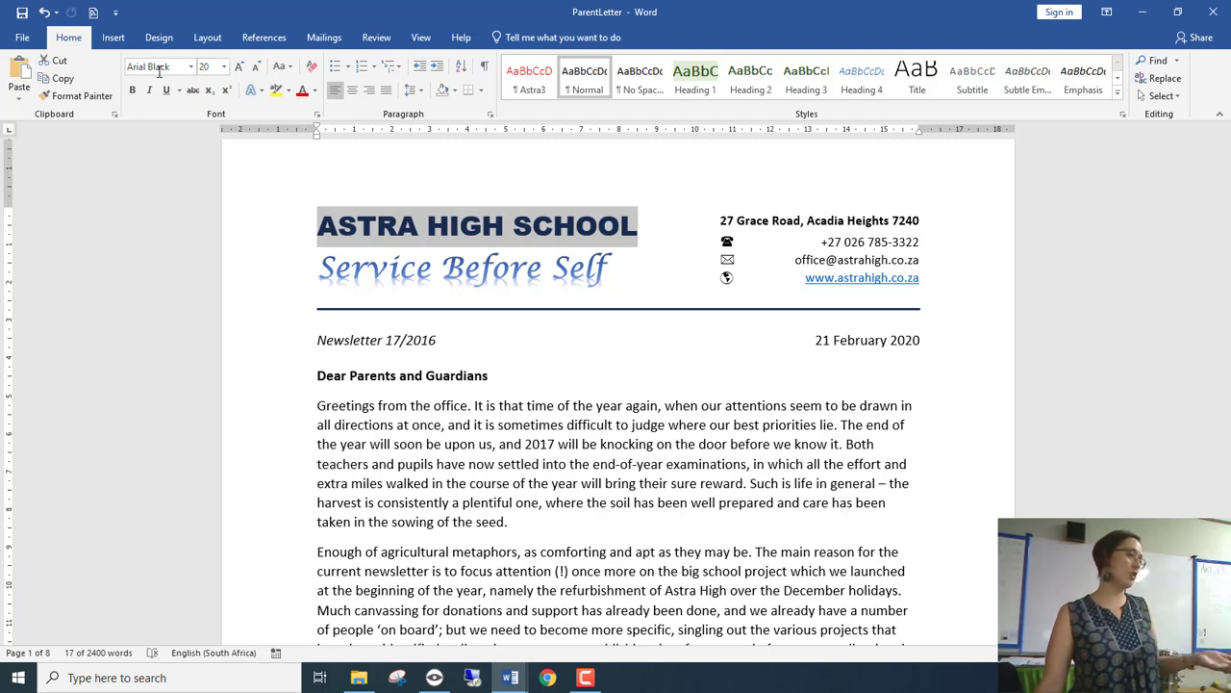
{"action": "left_click", "coordinate": [463, 217]}
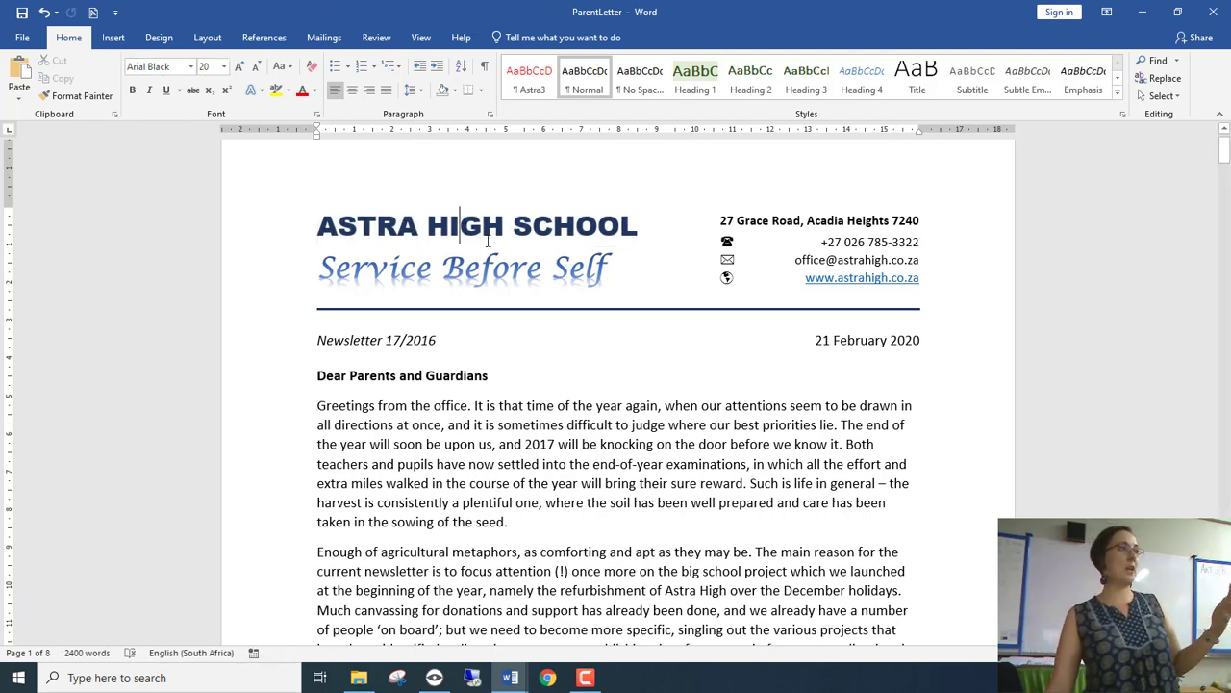
{"action": "left_click", "coordinate": [476, 268]}
{"action": "key", "text": "Up"}
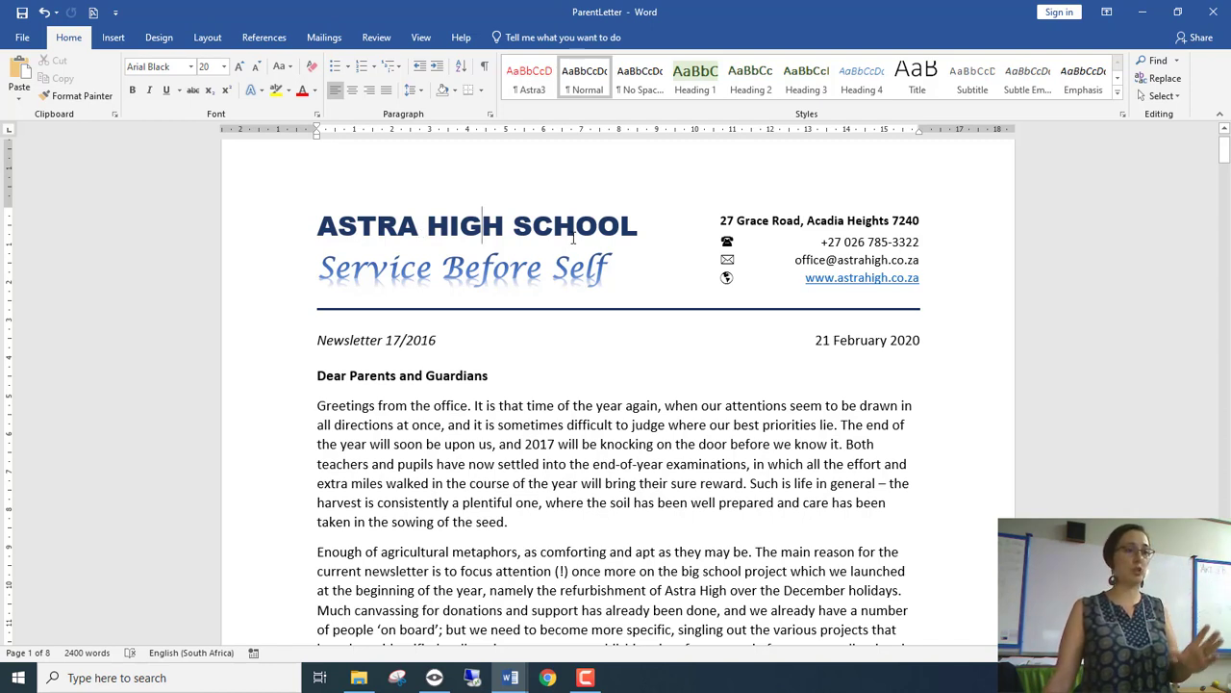
{"action": "left_click", "coordinate": [397, 225]}
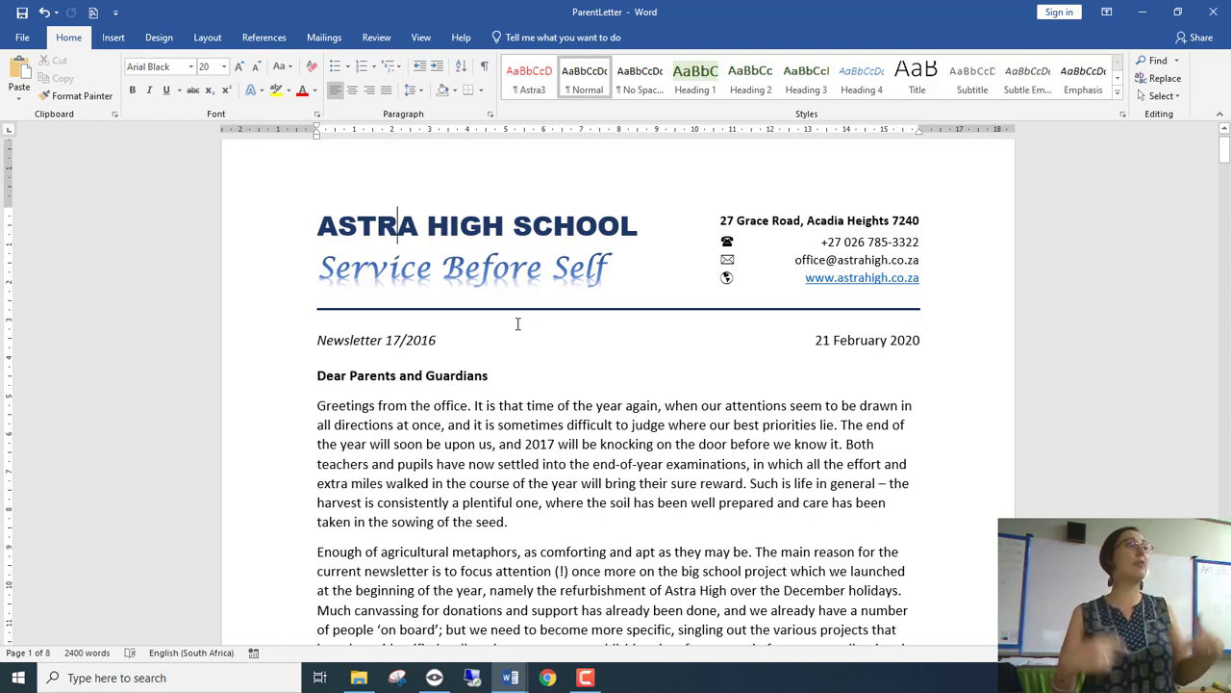
- Reopen the advanced document properties and examine the statistics and the document contents
{"action": "left_click", "coordinate": [24, 39]}
{"action": "left_click", "coordinate": [654, 163]}
{"action": "left_click", "coordinate": [662, 197]}
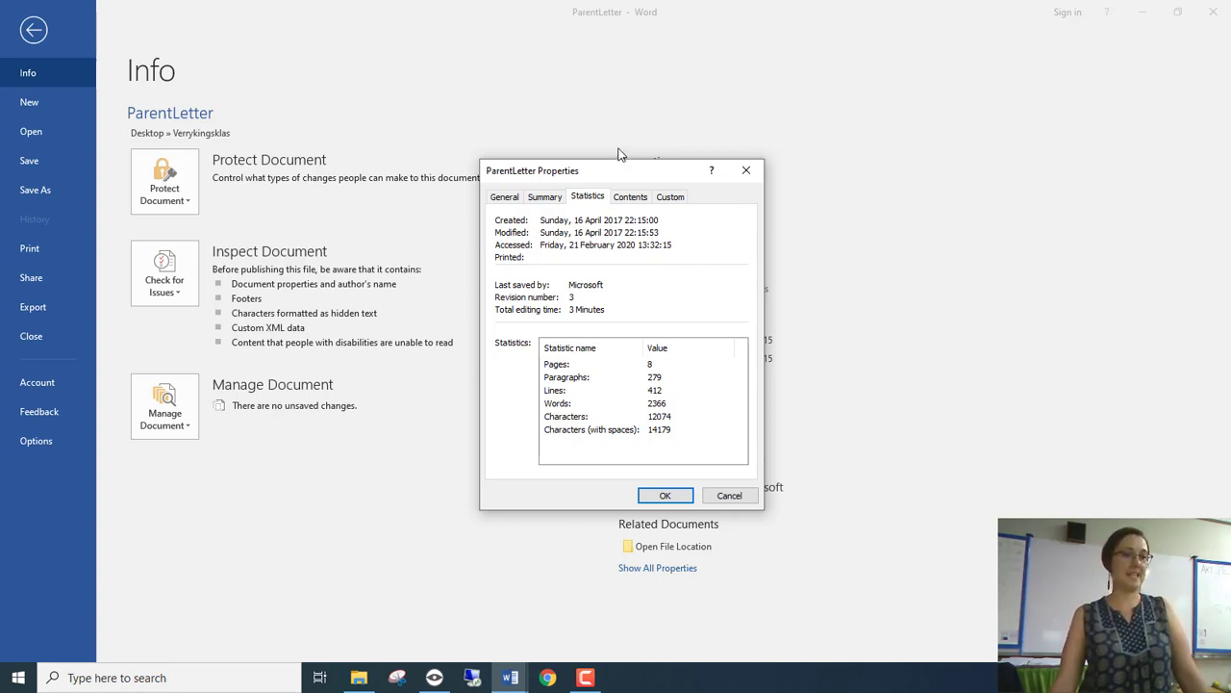
{"action": "left_click", "coordinate": [631, 198]}
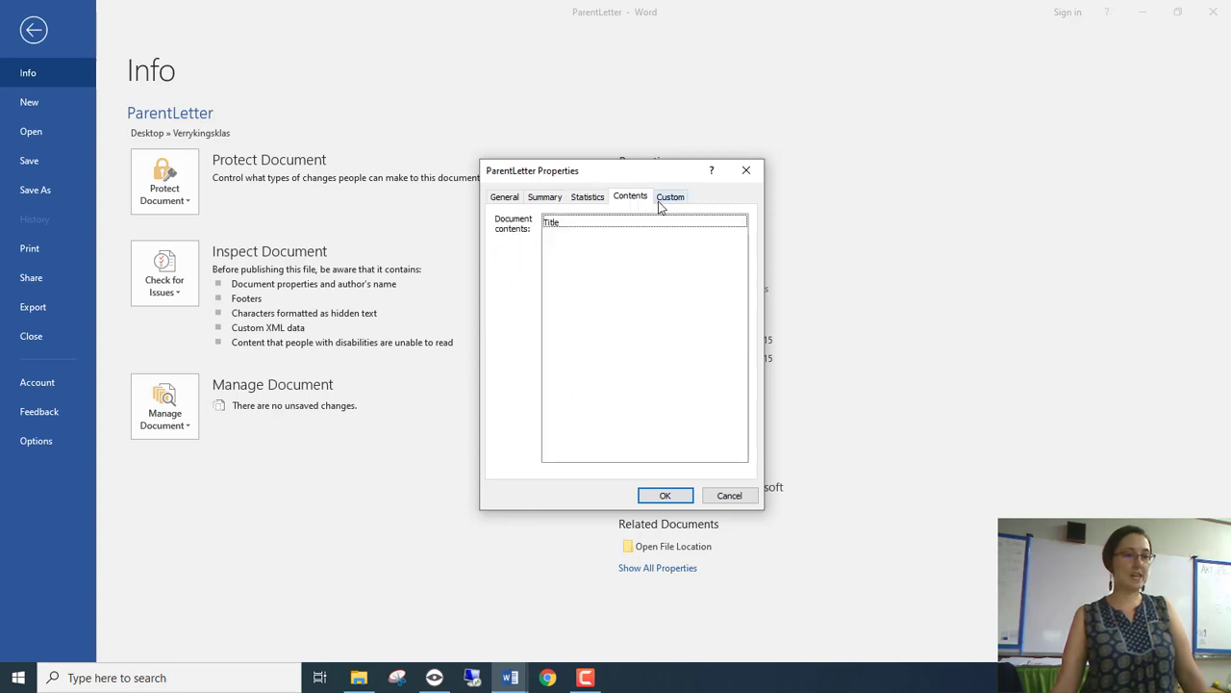
- Browse the available custom property names, including Client, Department and Language, and return to the letter without adding any
{"action": "left_click", "coordinate": [663, 200]}
{"action": "left_click", "coordinate": [577, 255]}
{"action": "left_click", "coordinate": [577, 285]}
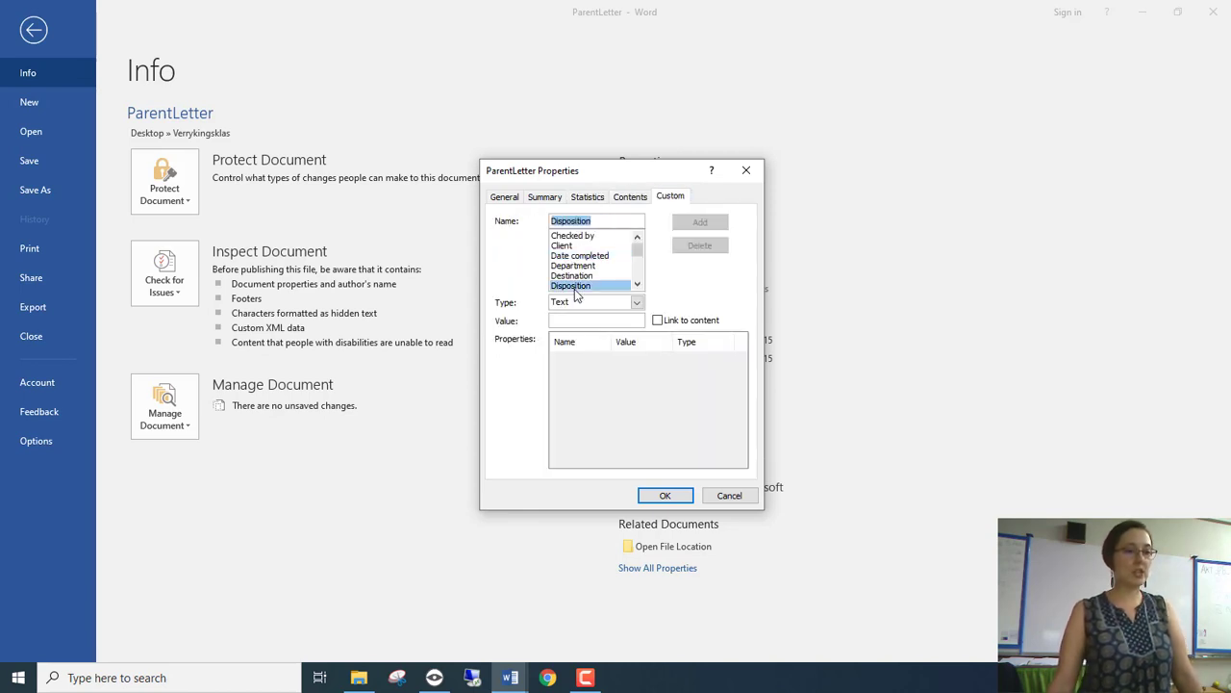
{"action": "left_click", "coordinate": [577, 265]}
{"action": "key", "text": "Up"}
{"action": "key", "text": "Up"}
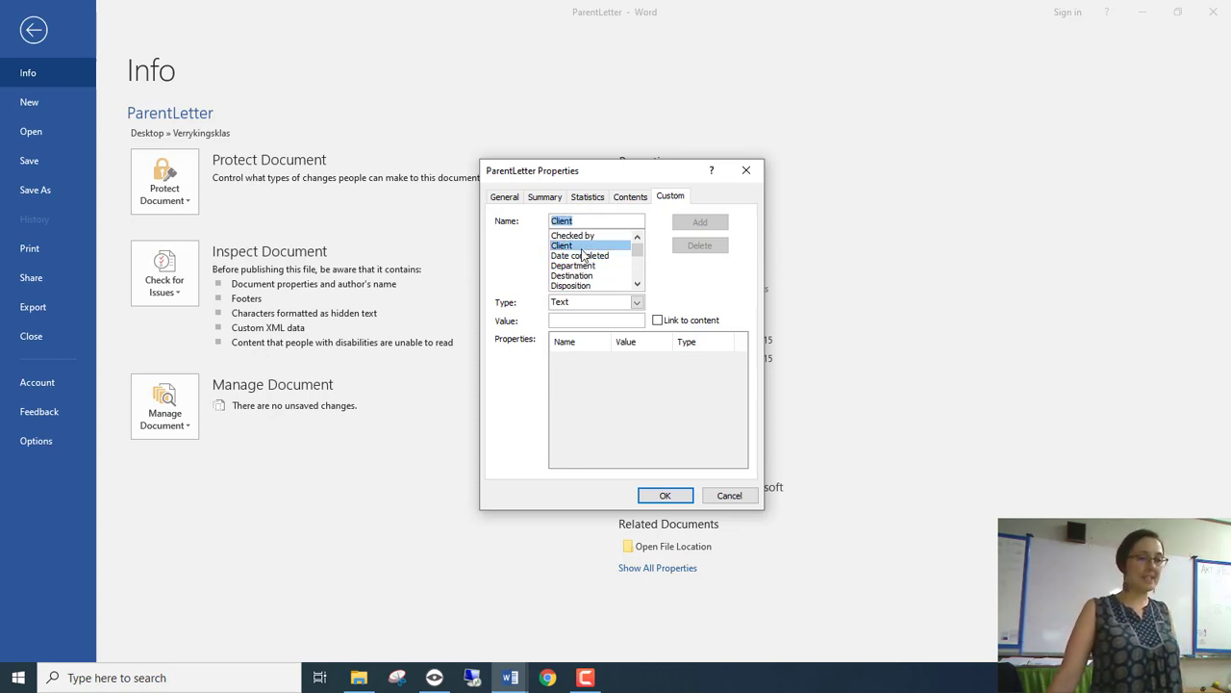
{"action": "left_click", "coordinate": [583, 255]}
{"action": "left_click", "coordinate": [587, 267]}
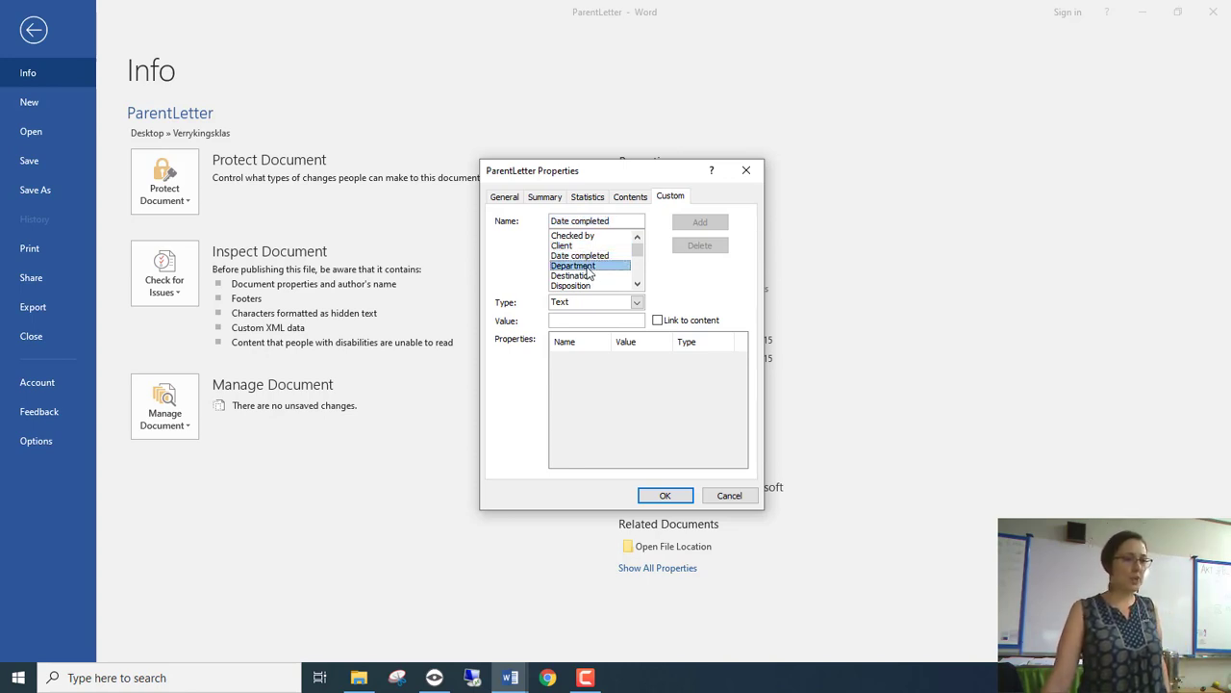
{"action": "scroll", "coordinate": [594, 281], "scroll_direction": "down", "scroll_amount": 2}
{"action": "left_click", "coordinate": [578, 256]}
{"action": "left_click", "coordinate": [578, 270]}
{"action": "left_click", "coordinate": [580, 276]}
{"action": "left_click", "coordinate": [591, 285]}
{"action": "scroll", "coordinate": [591, 272], "scroll_direction": "down", "scroll_amount": 1}
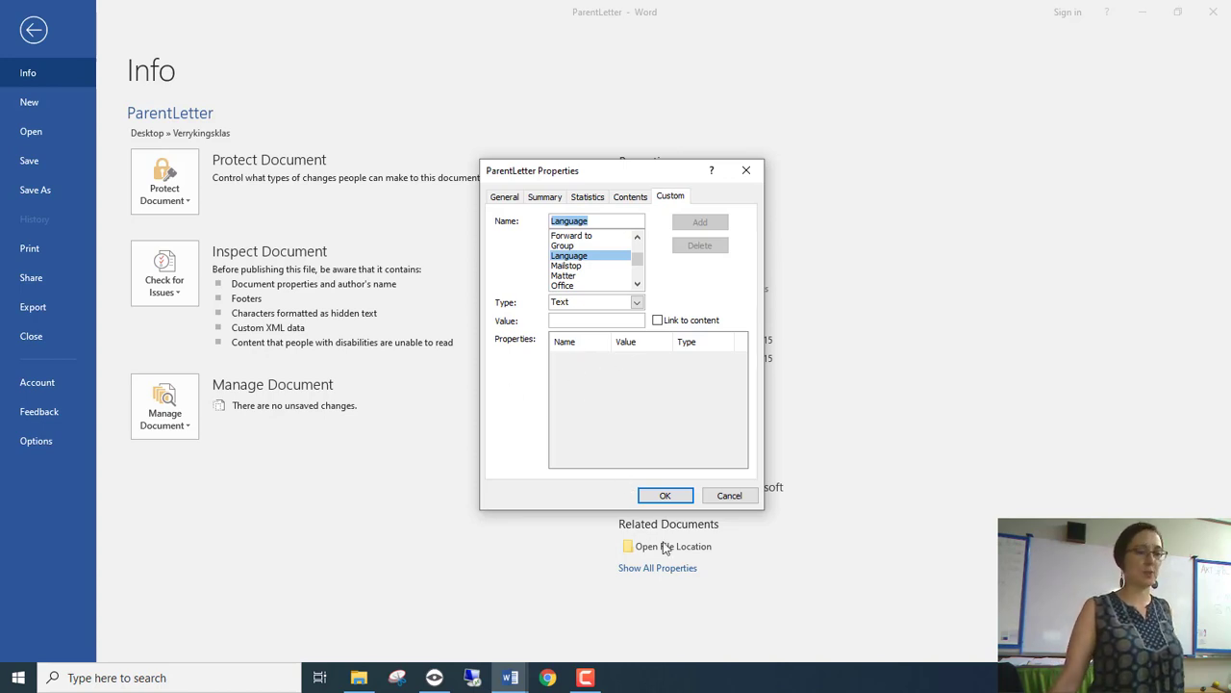
{"action": "left_click", "coordinate": [724, 497]}
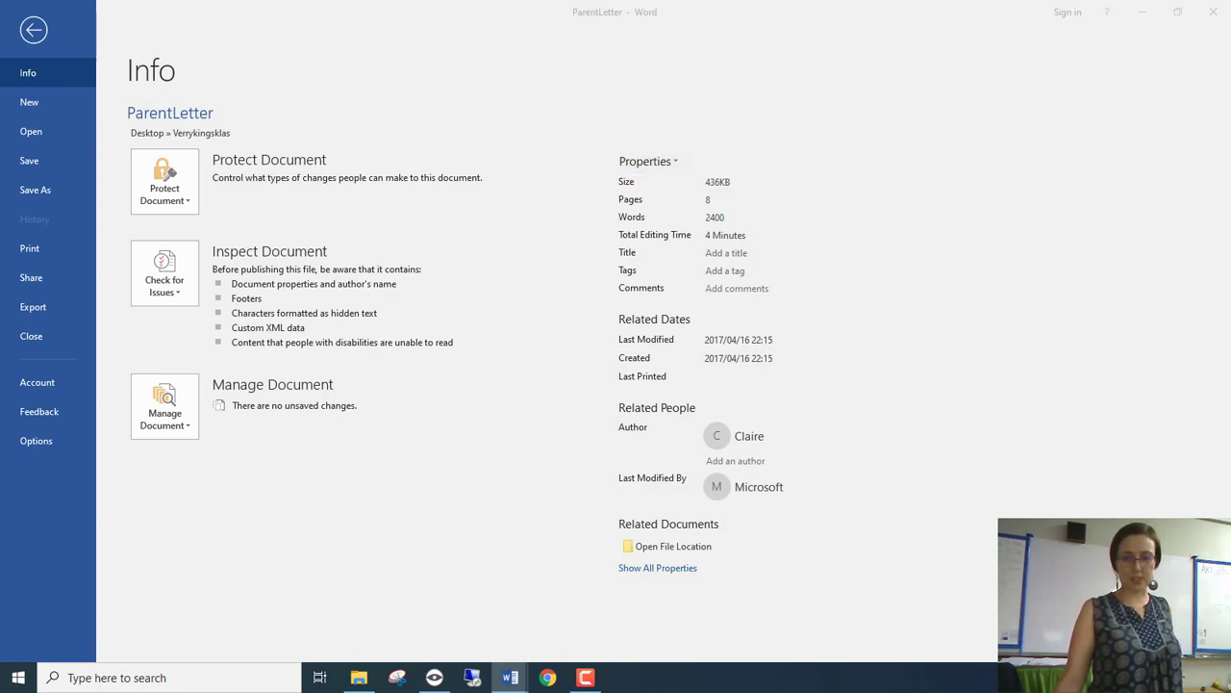
{"action": "left_click", "coordinate": [27, 33]}
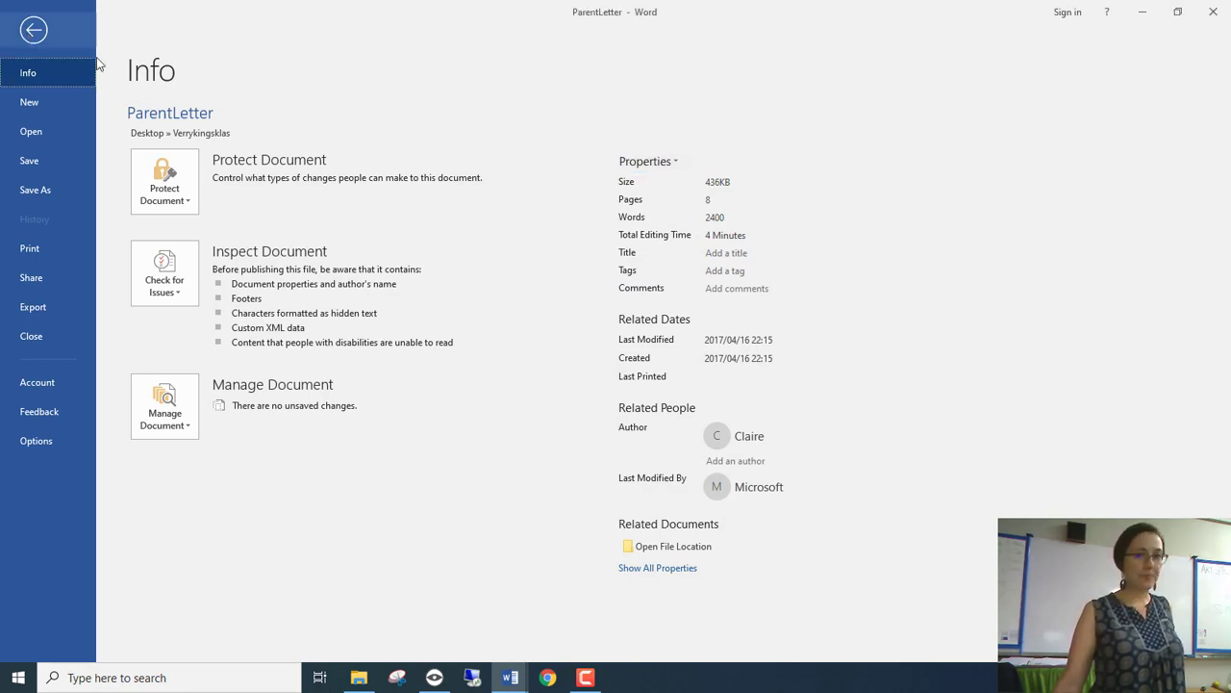
{"action": "key", "text": "Escape"}
- Search the letter for "parent" starting from the salutation line
{"action": "left_click", "coordinate": [481, 277]}
{"action": "left_click", "coordinate": [537, 358]}
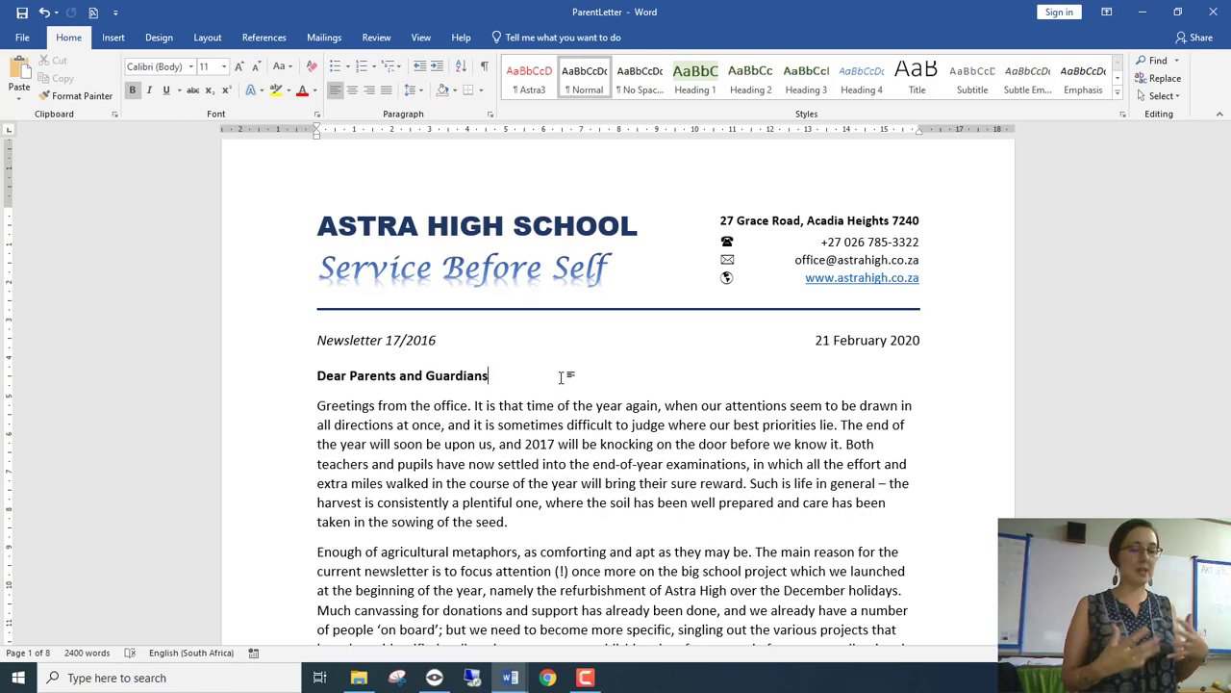
{"action": "key", "text": "ctrl+f"}
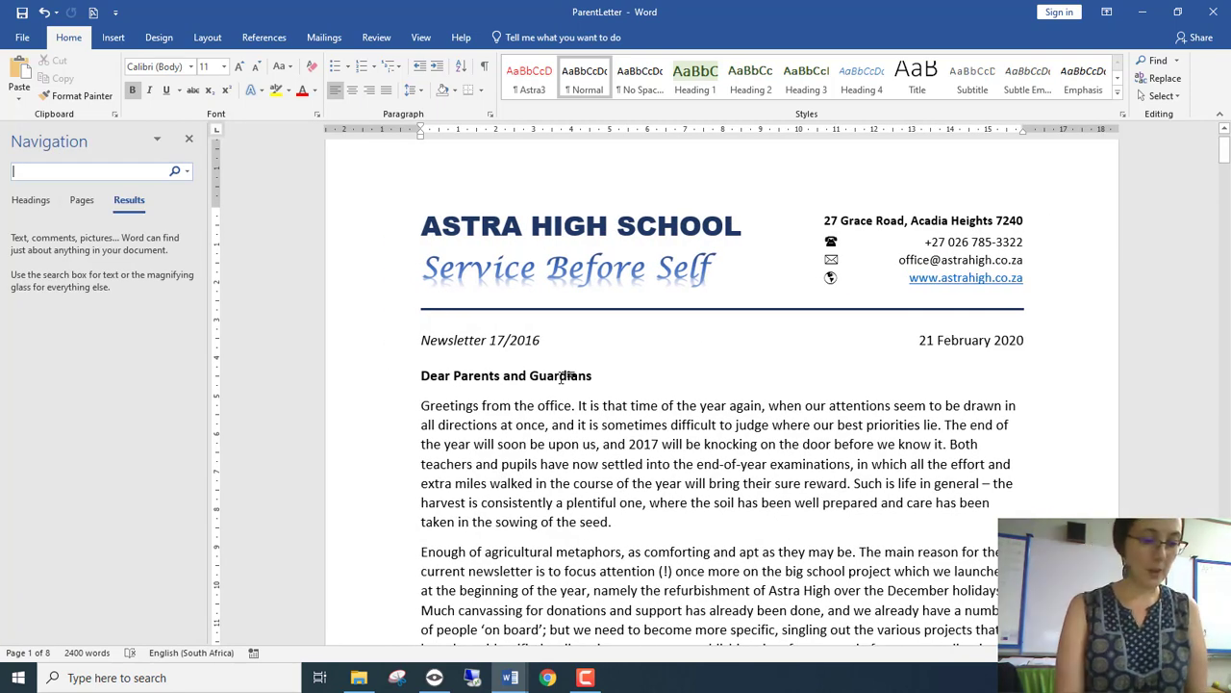
{"action": "type", "text": "parent"}
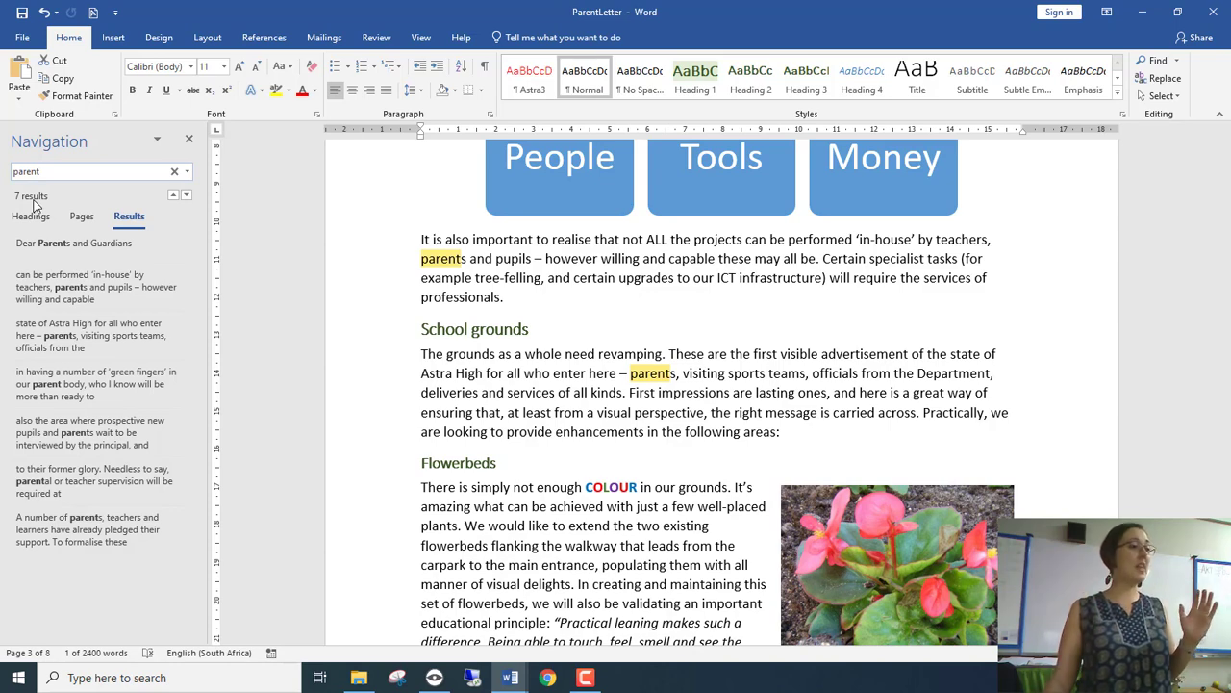
- Open Advanced Find for "parent" and expand its additional search options
{"action": "left_click", "coordinate": [187, 171]}
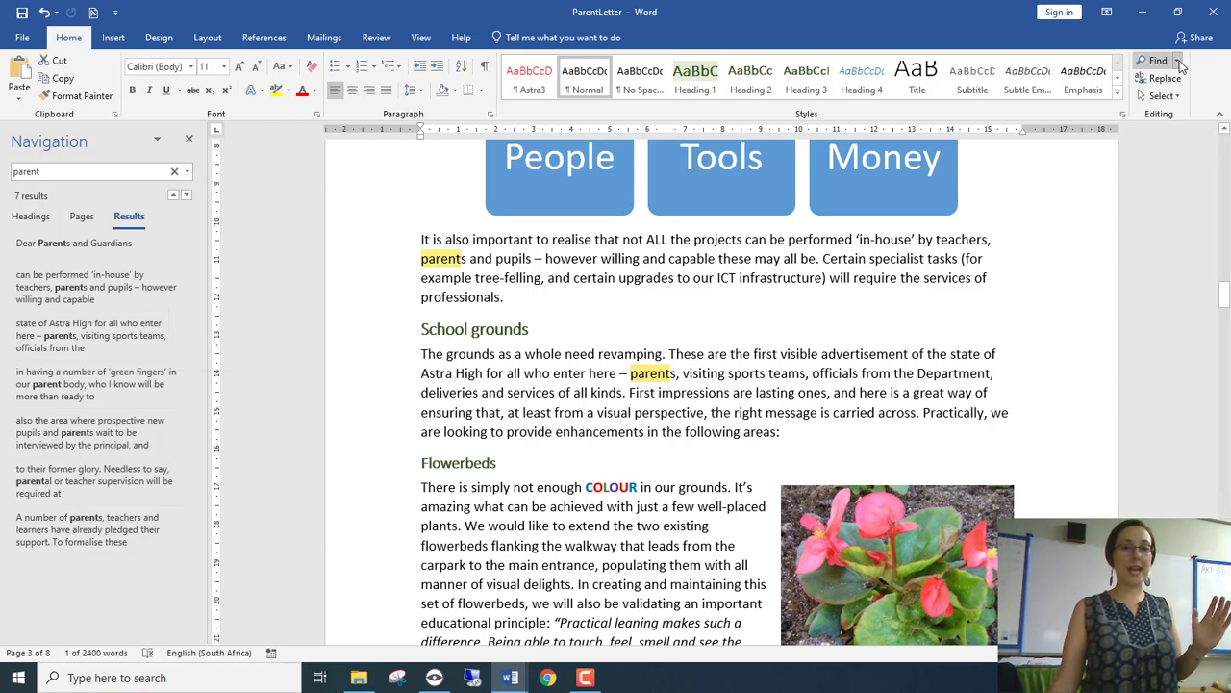
{"action": "left_click", "coordinate": [1179, 61]}
{"action": "left_click", "coordinate": [1175, 100]}
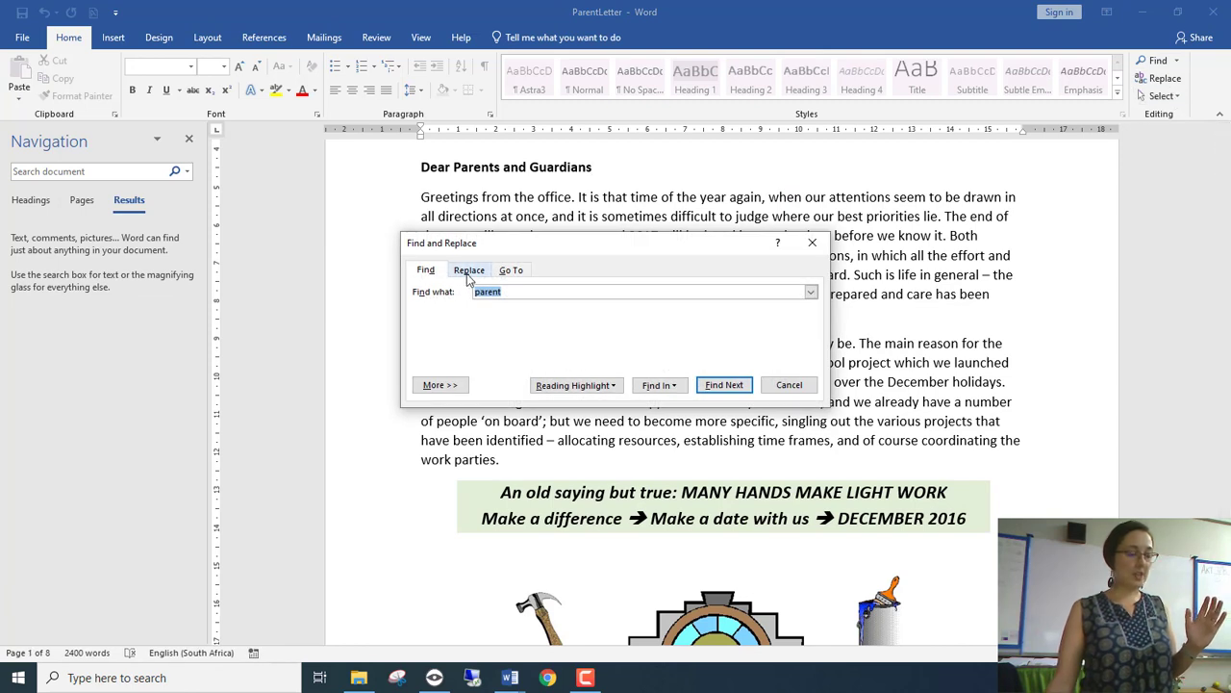
{"action": "left_click", "coordinate": [461, 387]}
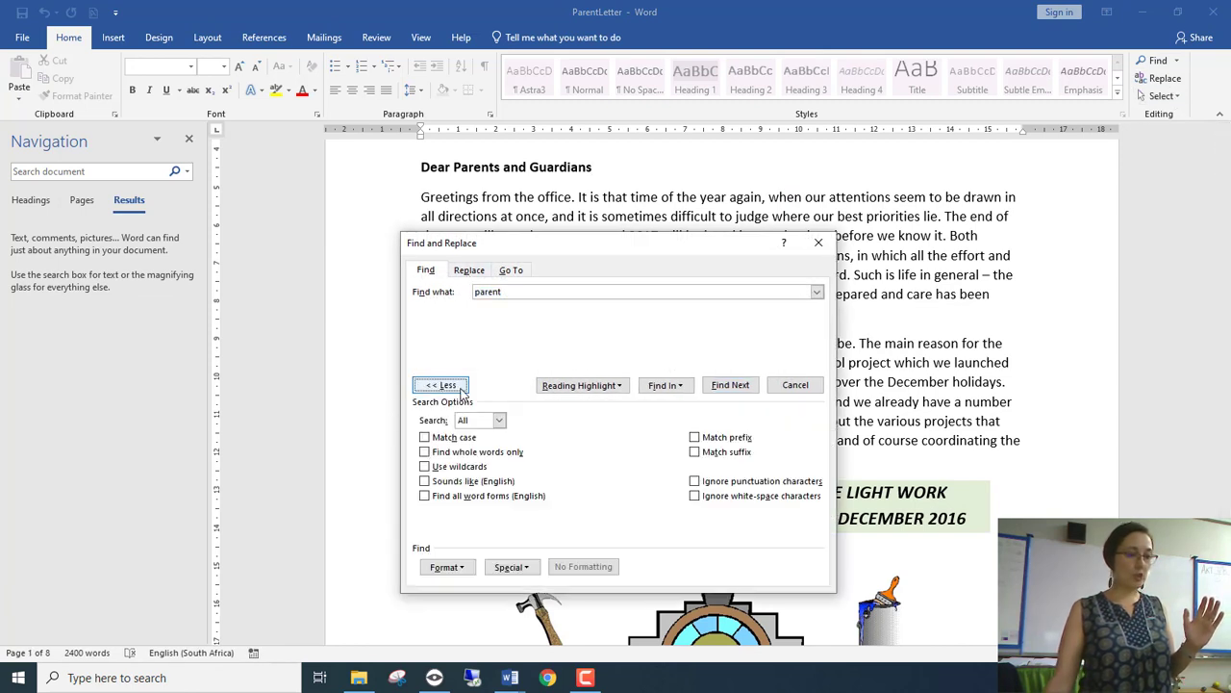
- Restrict the search for "parent" to whole words only, find the next match and apply reading highlight to all matches
{"action": "left_click", "coordinate": [474, 454]}
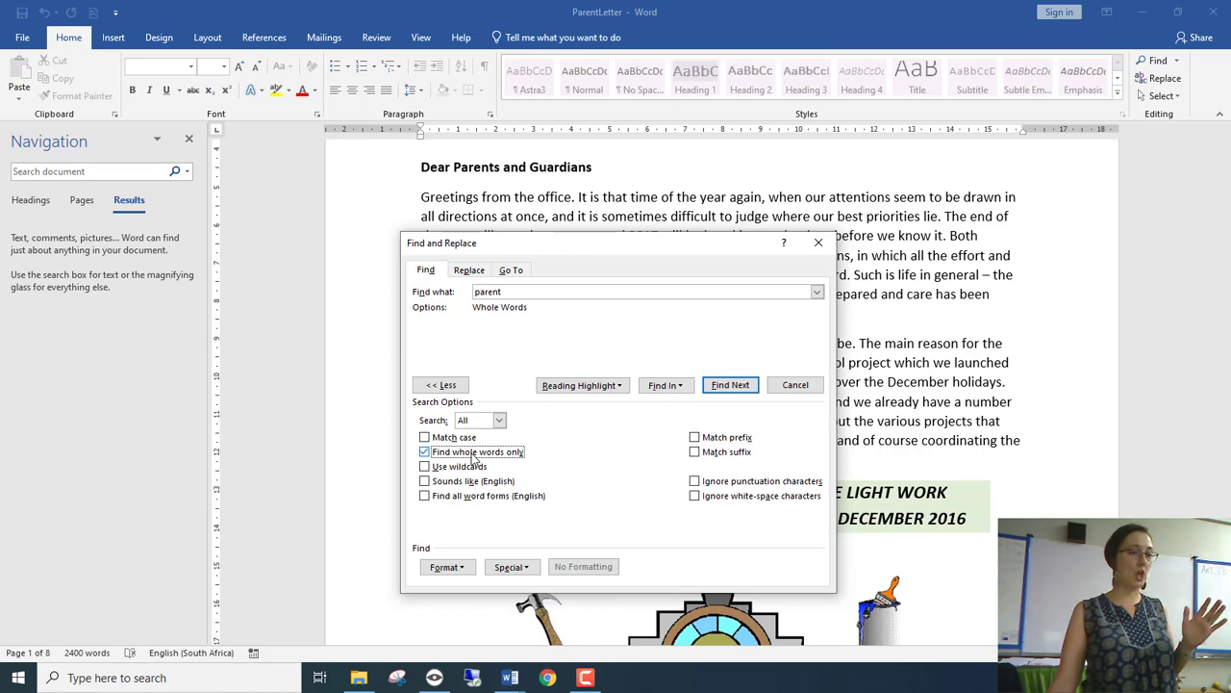
{"action": "left_click", "coordinate": [739, 393]}
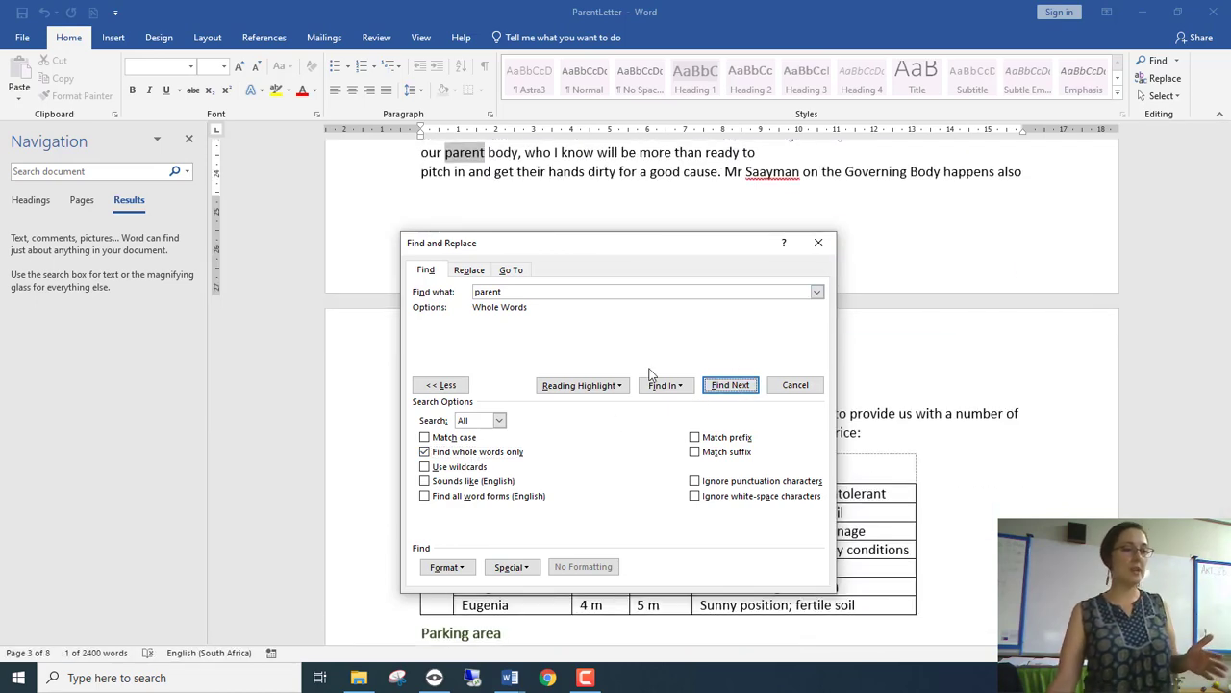
{"action": "left_click", "coordinate": [589, 385]}
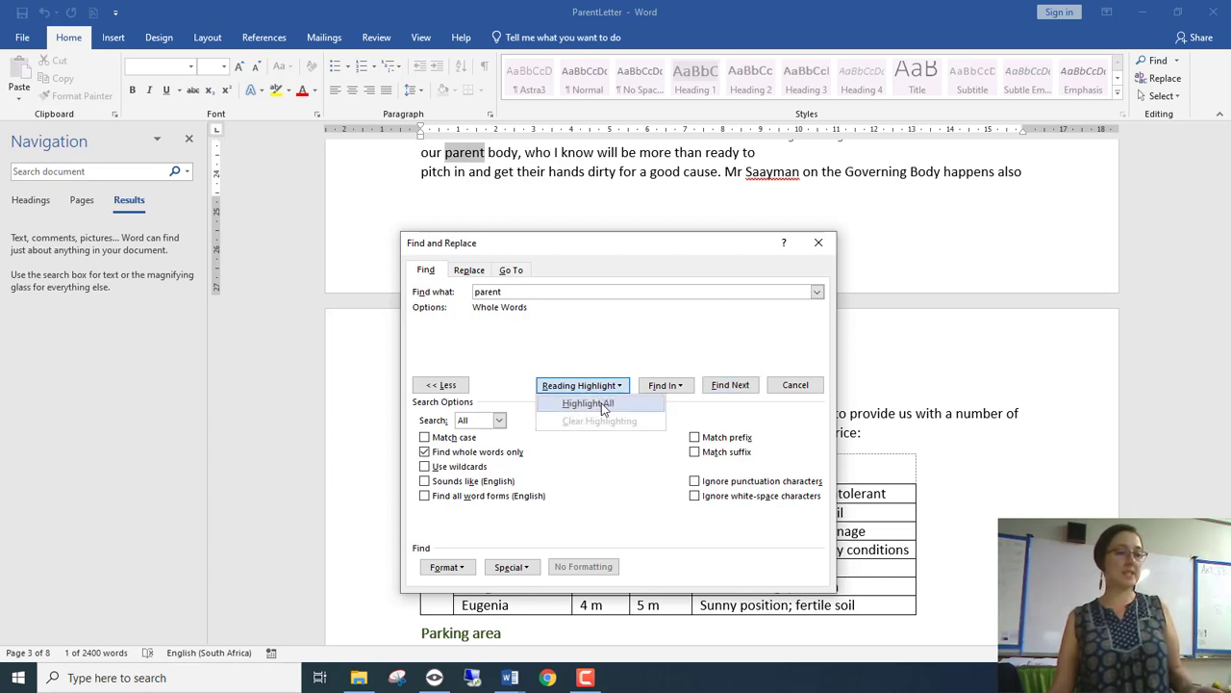
{"action": "left_click", "coordinate": [601, 402]}
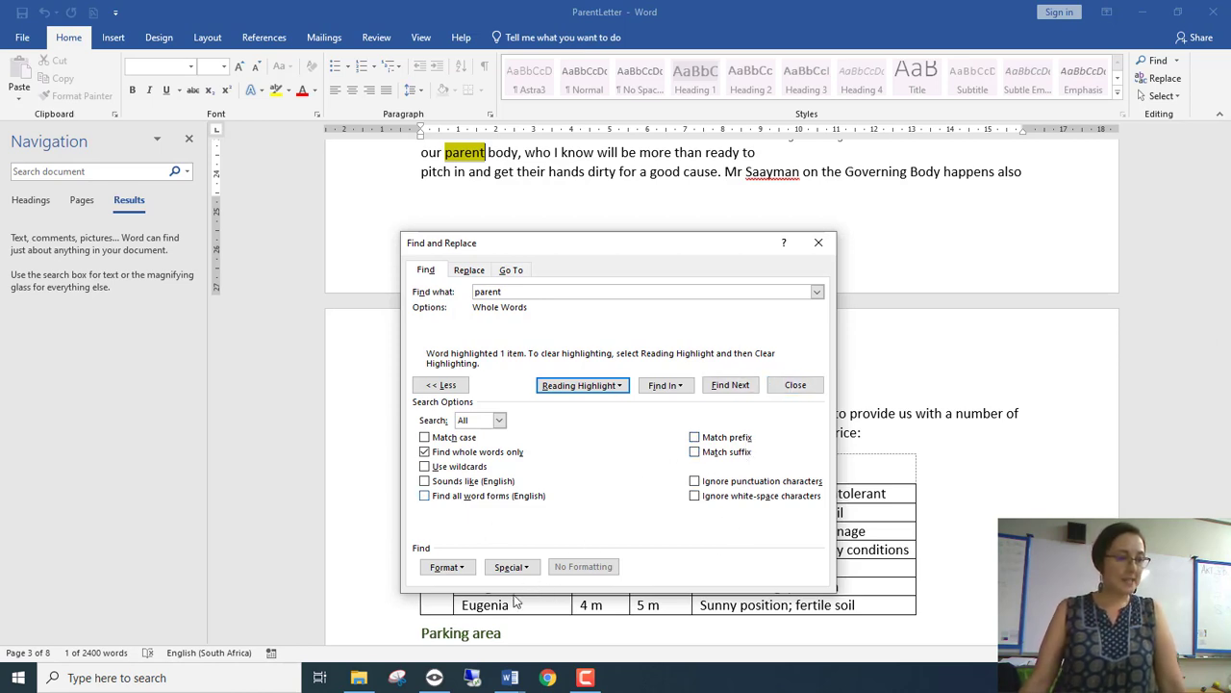
- Search the whole document for nonbreaking spaces using the special character ^s, and clear the search term
{"action": "double_click", "coordinate": [500, 293]}
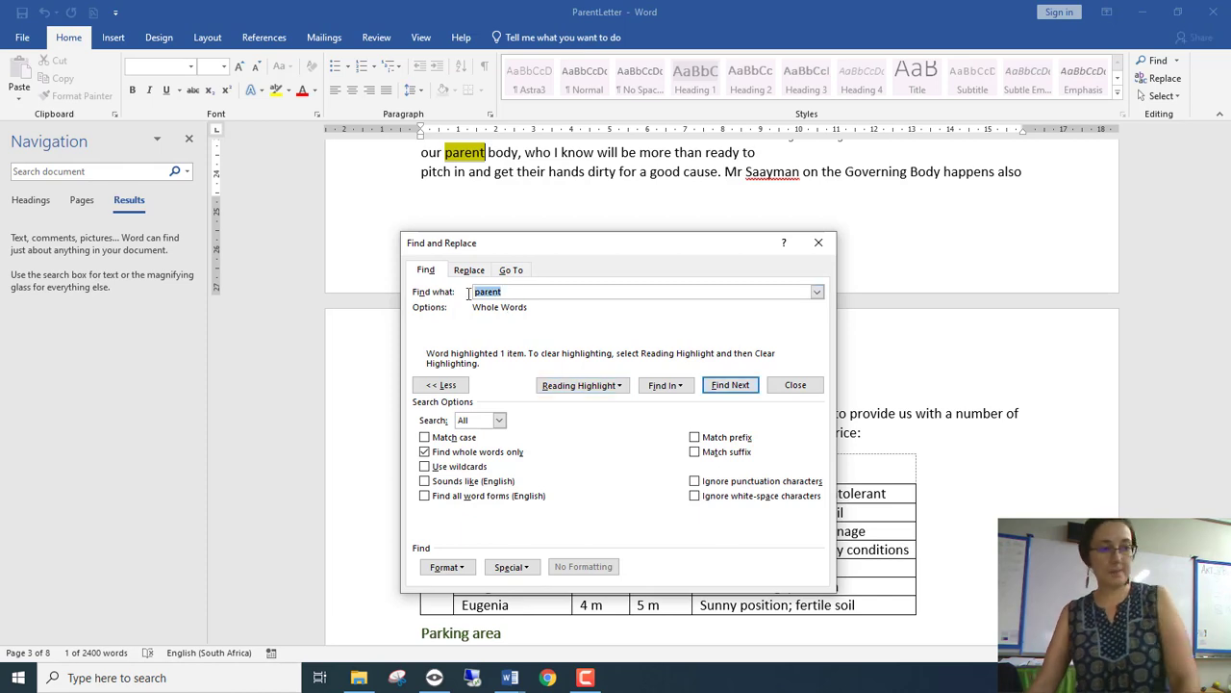
{"action": "key", "text": "BackSpace"}
{"action": "left_click", "coordinate": [525, 568]}
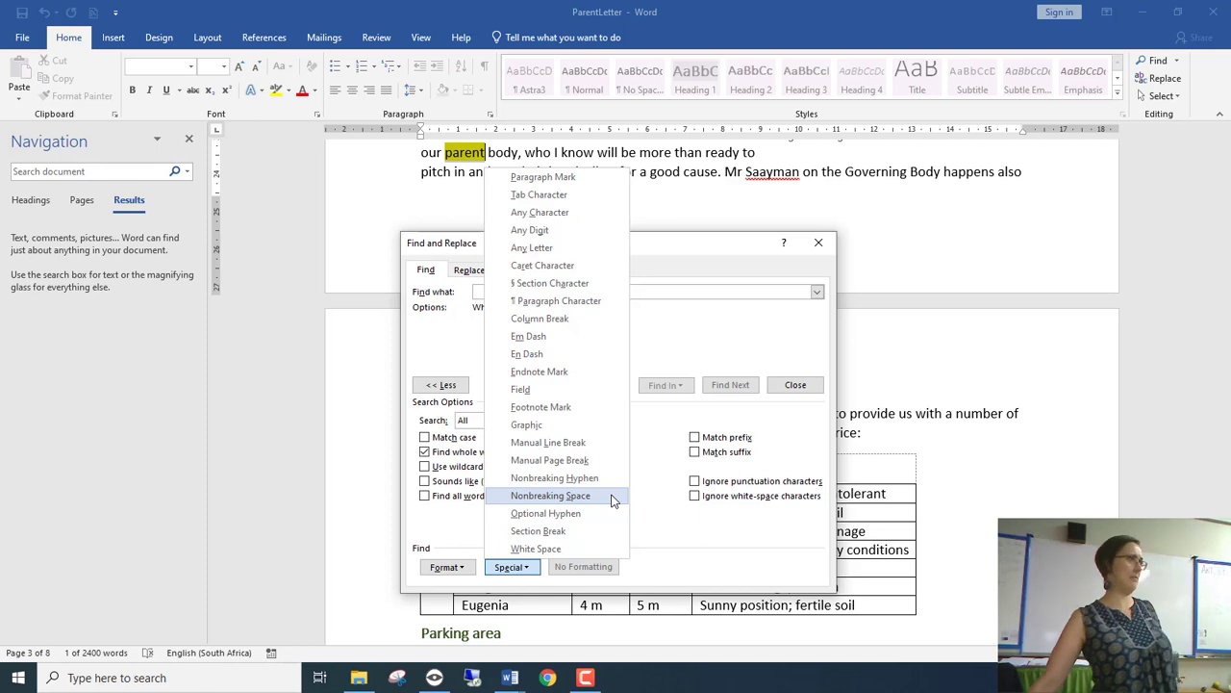
{"action": "left_click", "coordinate": [568, 496]}
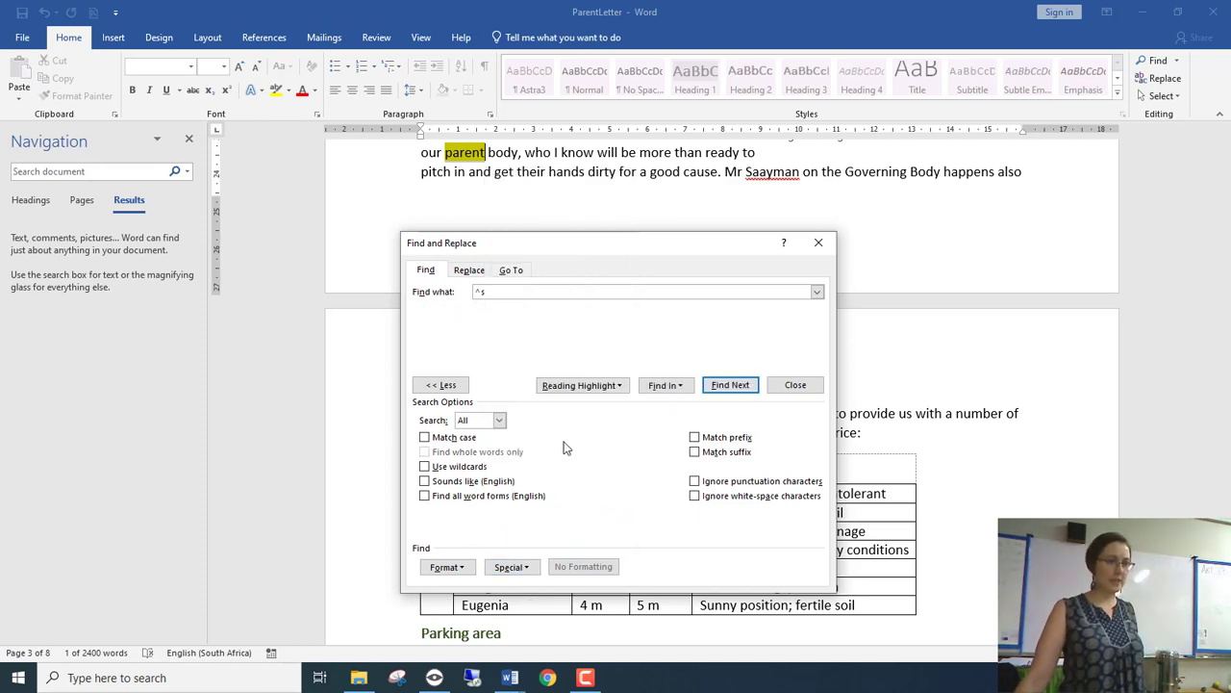
{"action": "left_click", "coordinate": [730, 385]}
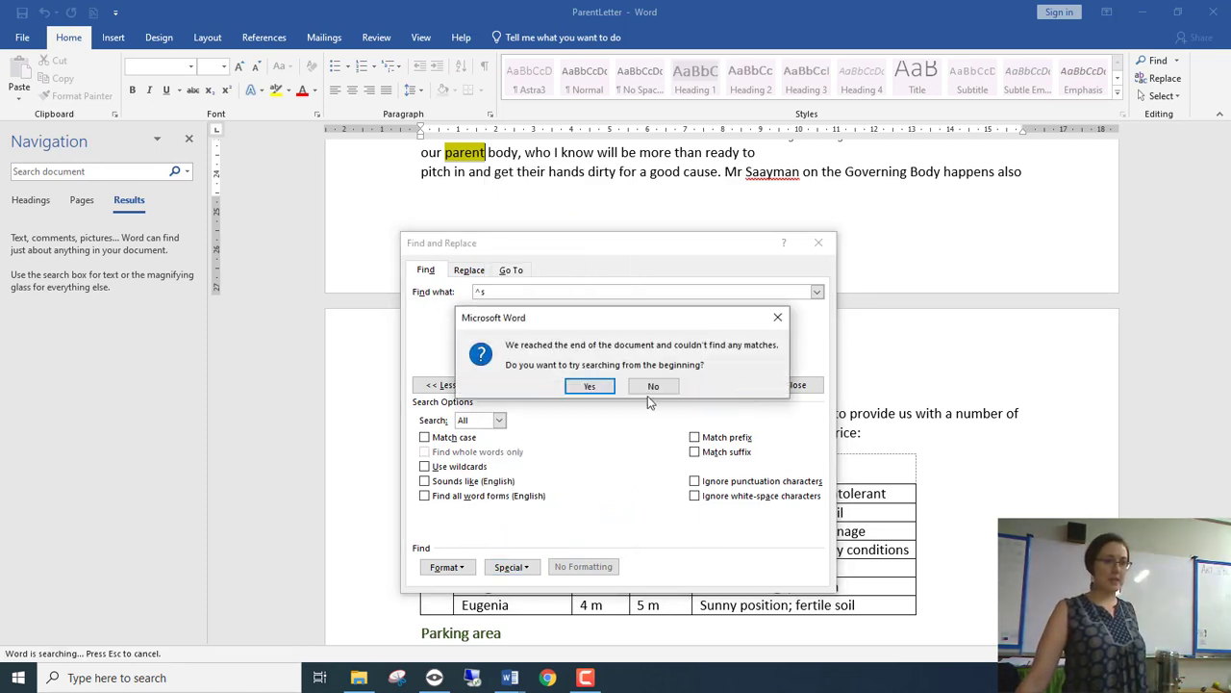
{"action": "left_click", "coordinate": [591, 387]}
{"action": "left_click", "coordinate": [622, 384]}
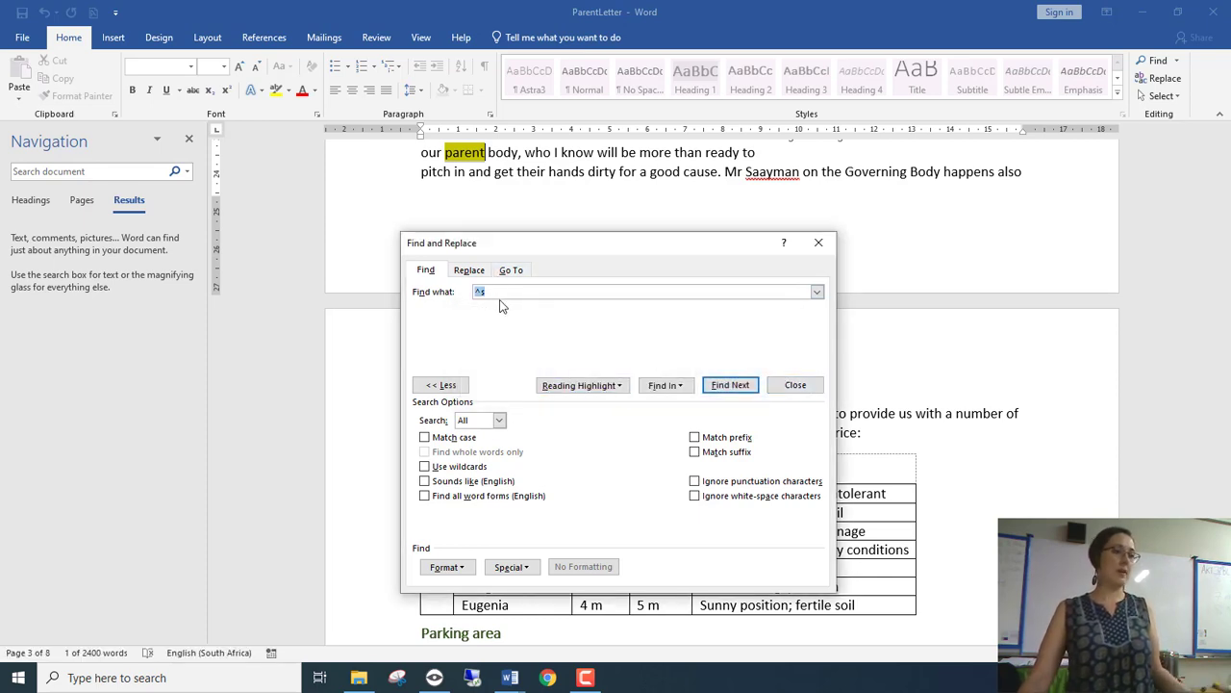
{"action": "key", "text": "BackSpace"}
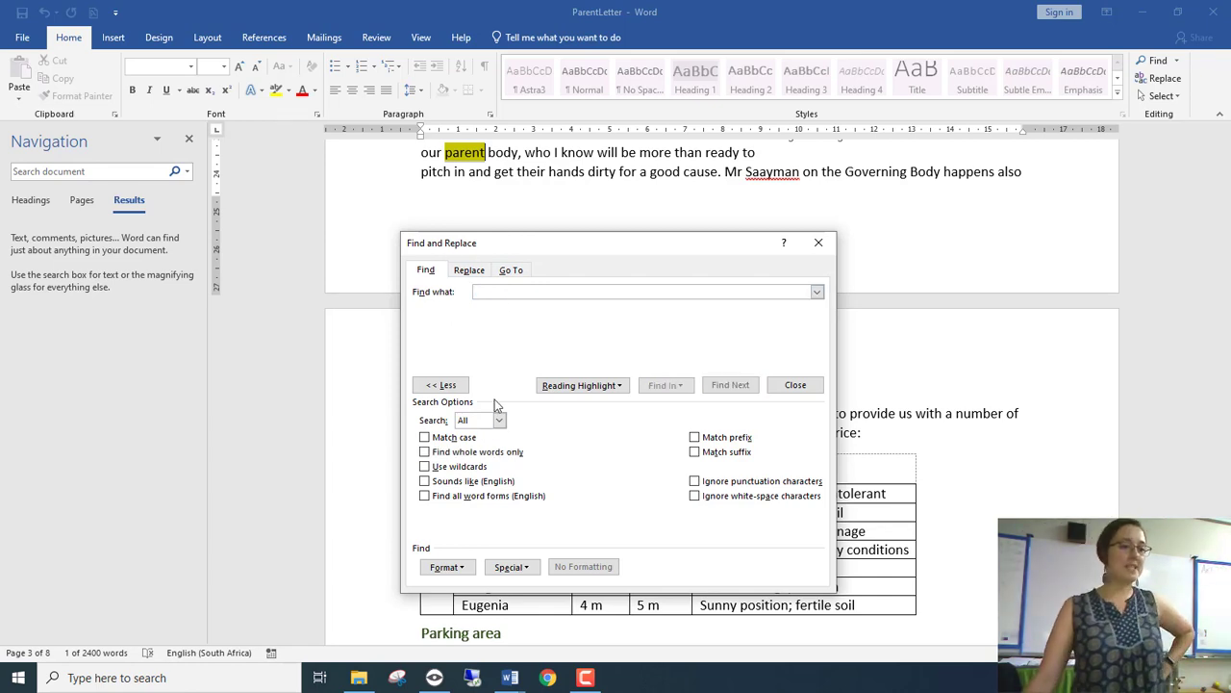
{"action": "left_click", "coordinate": [443, 386]}
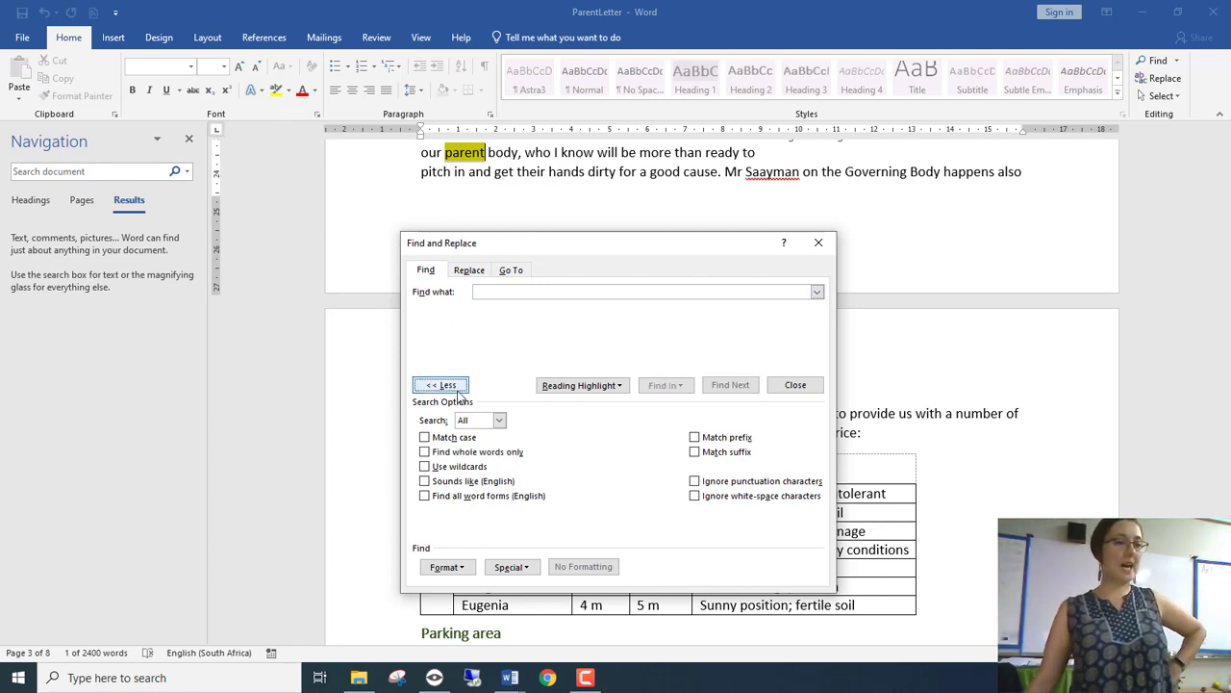
- Open Go To and examine the Section, Line and Bookmark targets, including the list of bookmark names
{"action": "left_click", "coordinate": [511, 273]}
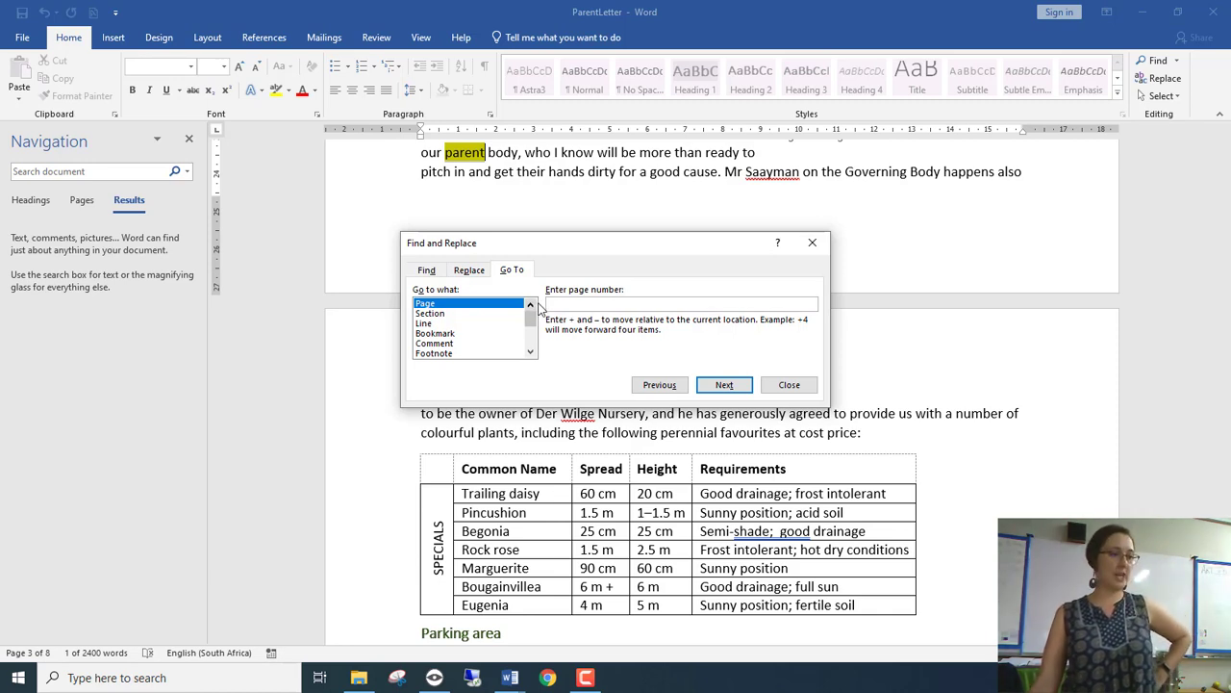
{"action": "left_click", "coordinate": [497, 314]}
{"action": "left_click", "coordinate": [489, 324]}
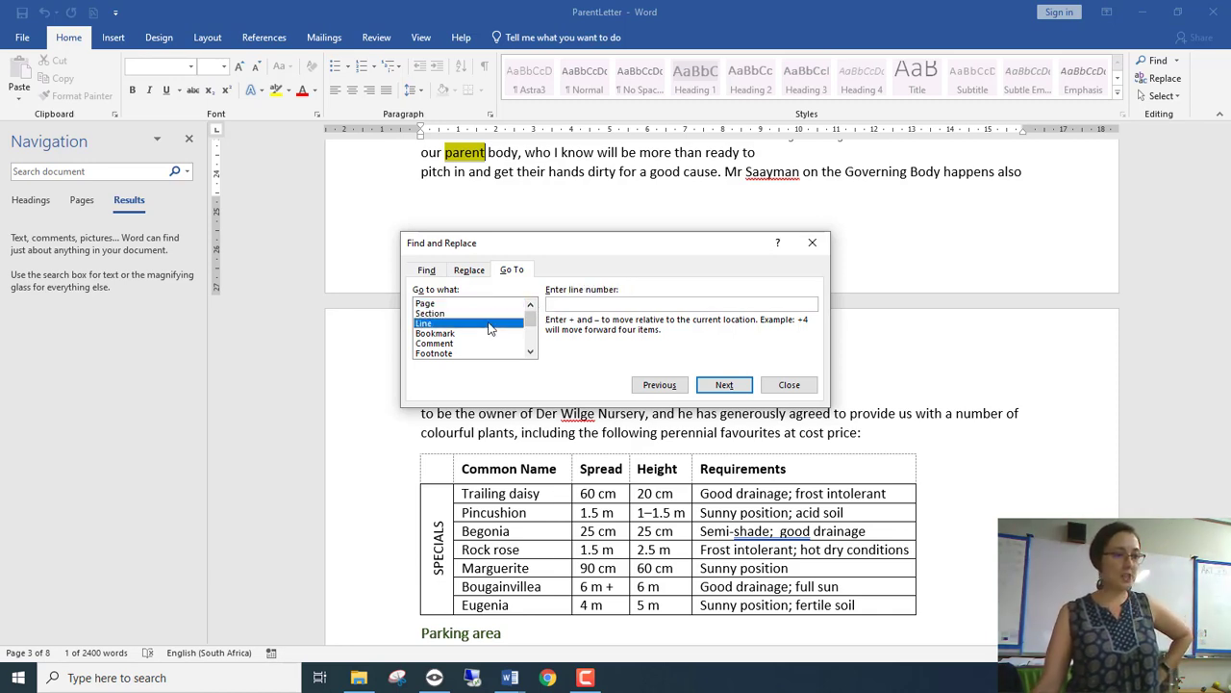
{"action": "left_click", "coordinate": [623, 305]}
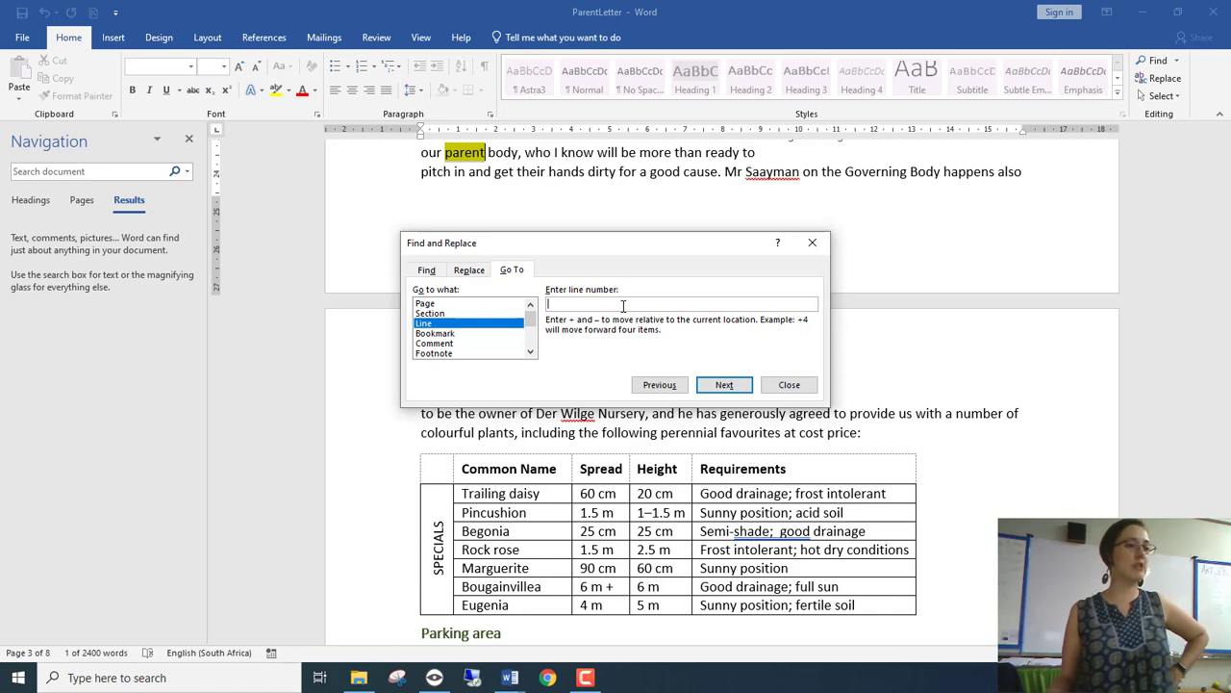
{"action": "left_click", "coordinate": [492, 334]}
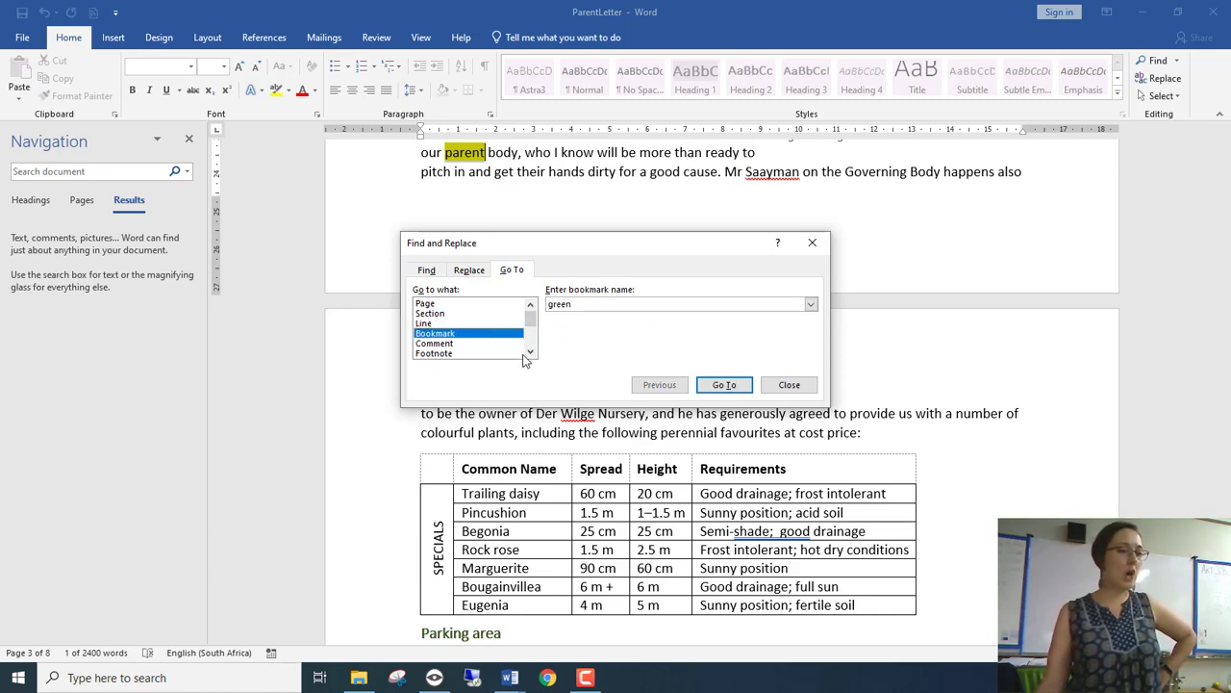
{"action": "left_click", "coordinate": [529, 352]}
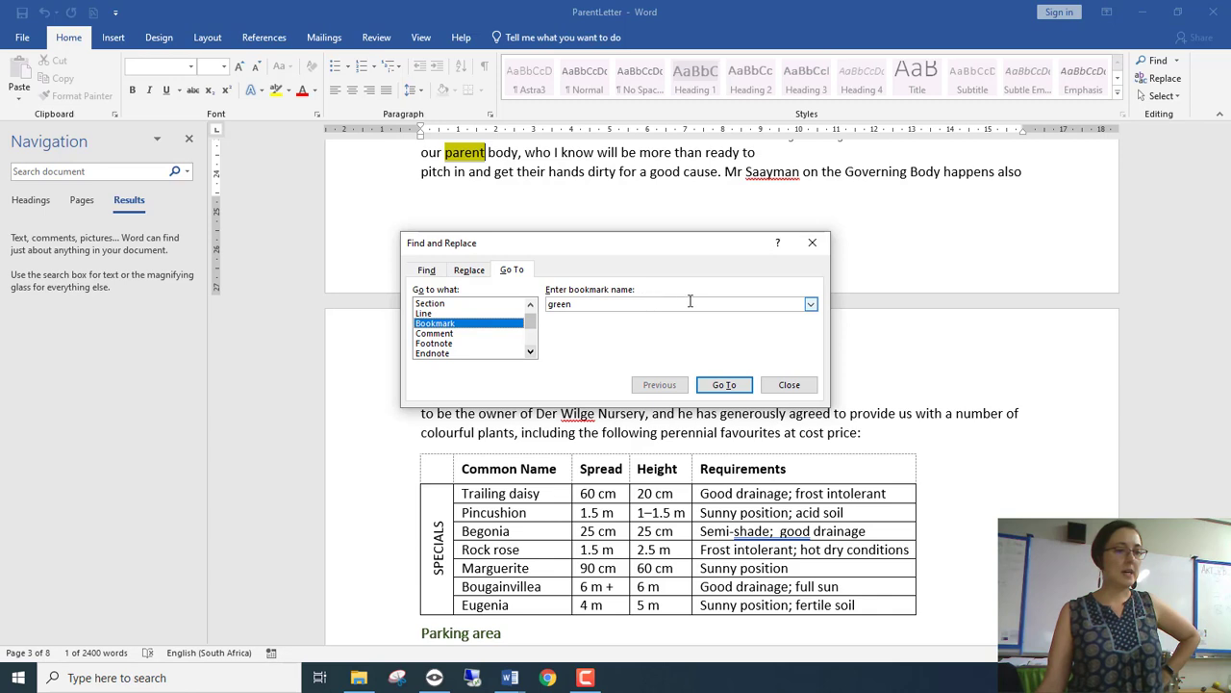
{"action": "left_click", "coordinate": [812, 305]}
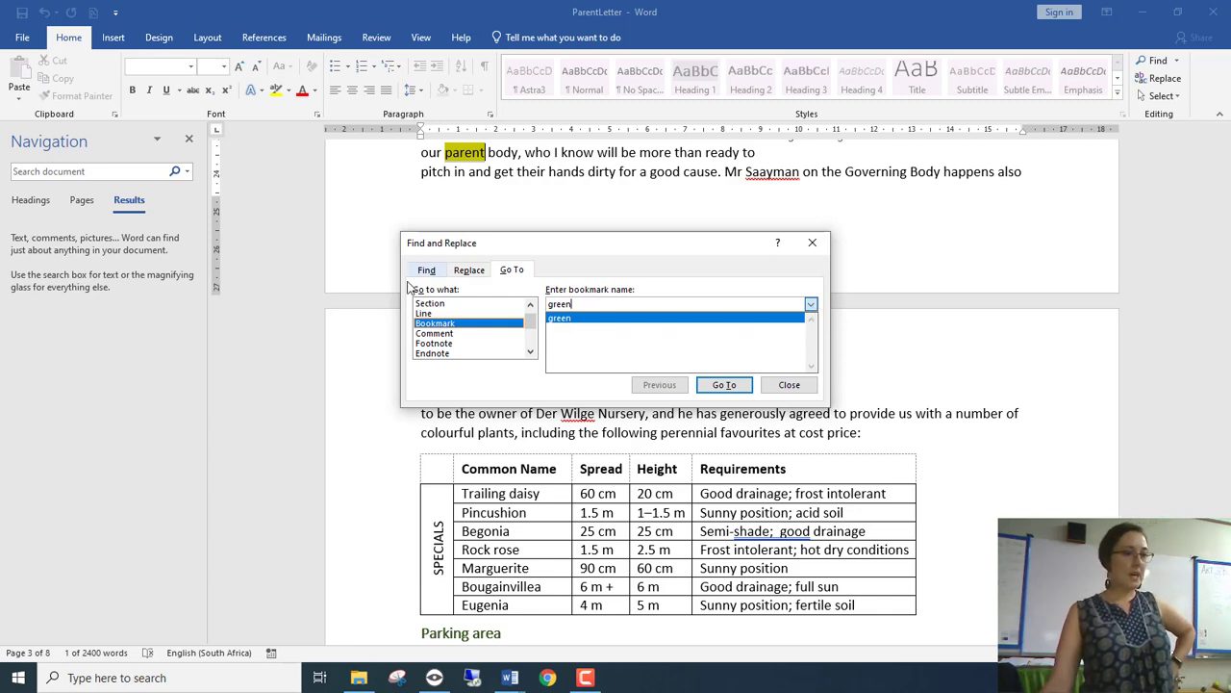
- Examine the Comment, Footnote, Endnote, Table and Graphic targets and the entry each one requires in Go To
{"action": "left_click", "coordinate": [434, 333]}
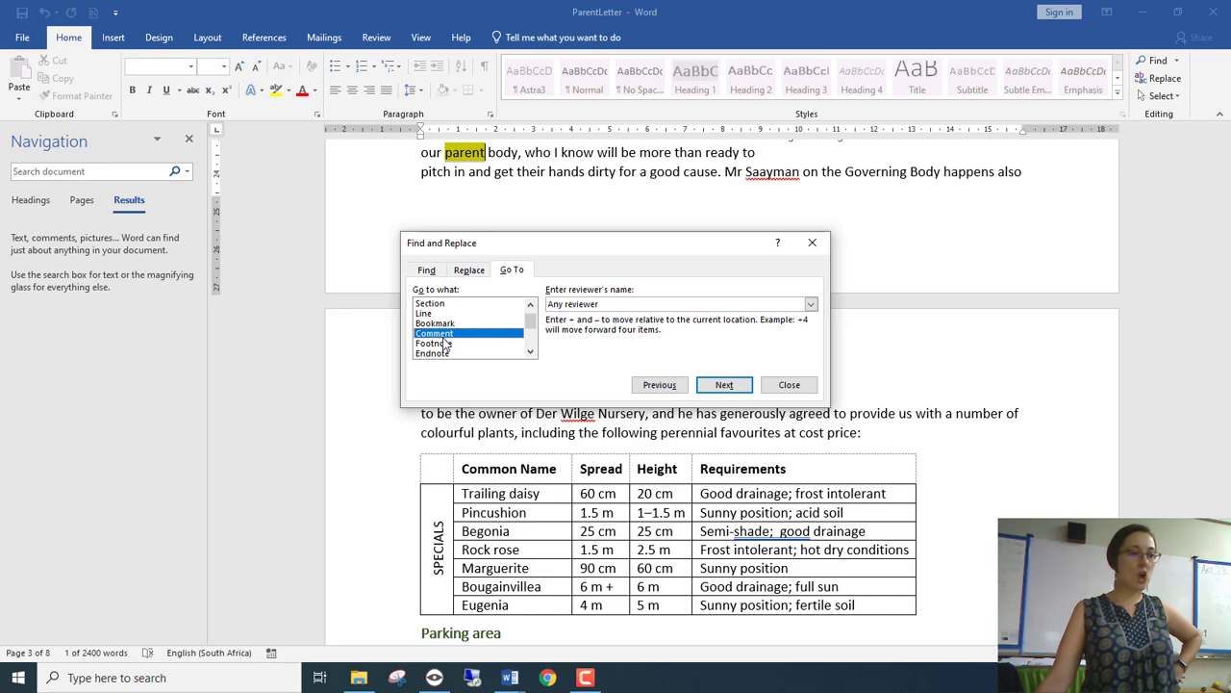
{"action": "left_click", "coordinate": [449, 345]}
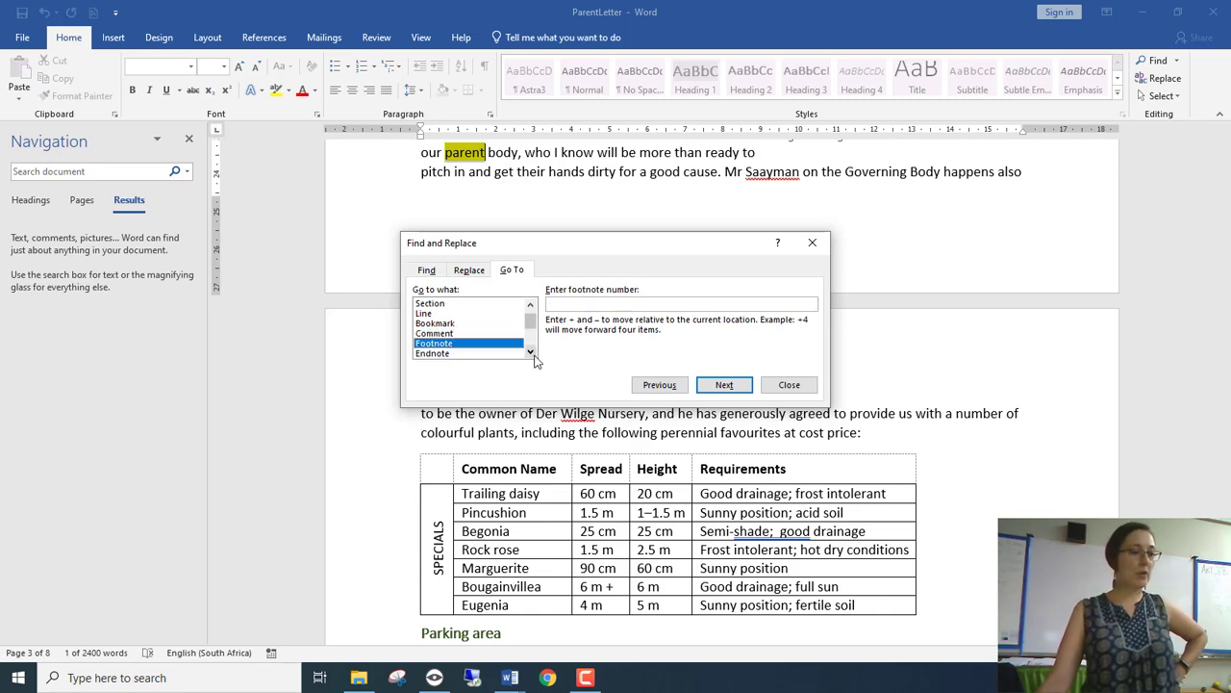
{"action": "scroll", "coordinate": [530, 352], "scroll_direction": "down", "scroll_amount": 3}
{"action": "left_click", "coordinate": [457, 323]}
{"action": "left_click", "coordinate": [433, 343]}
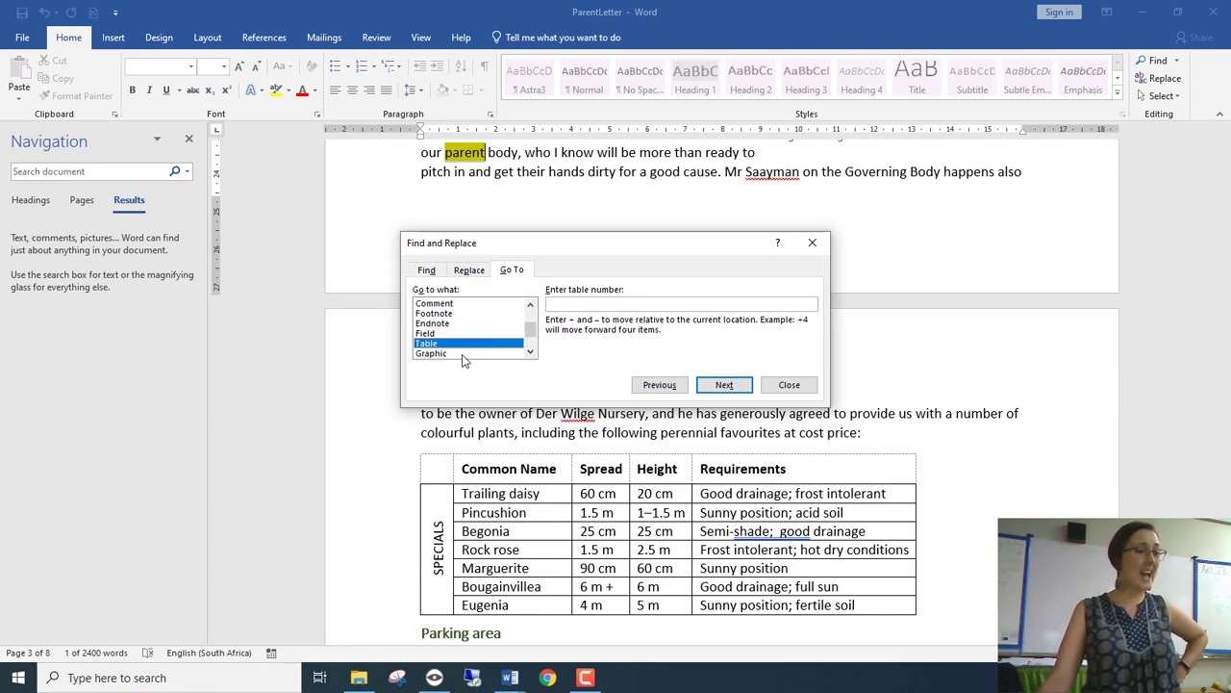
{"action": "scroll", "coordinate": [462, 356], "scroll_direction": "down", "scroll_amount": 1}
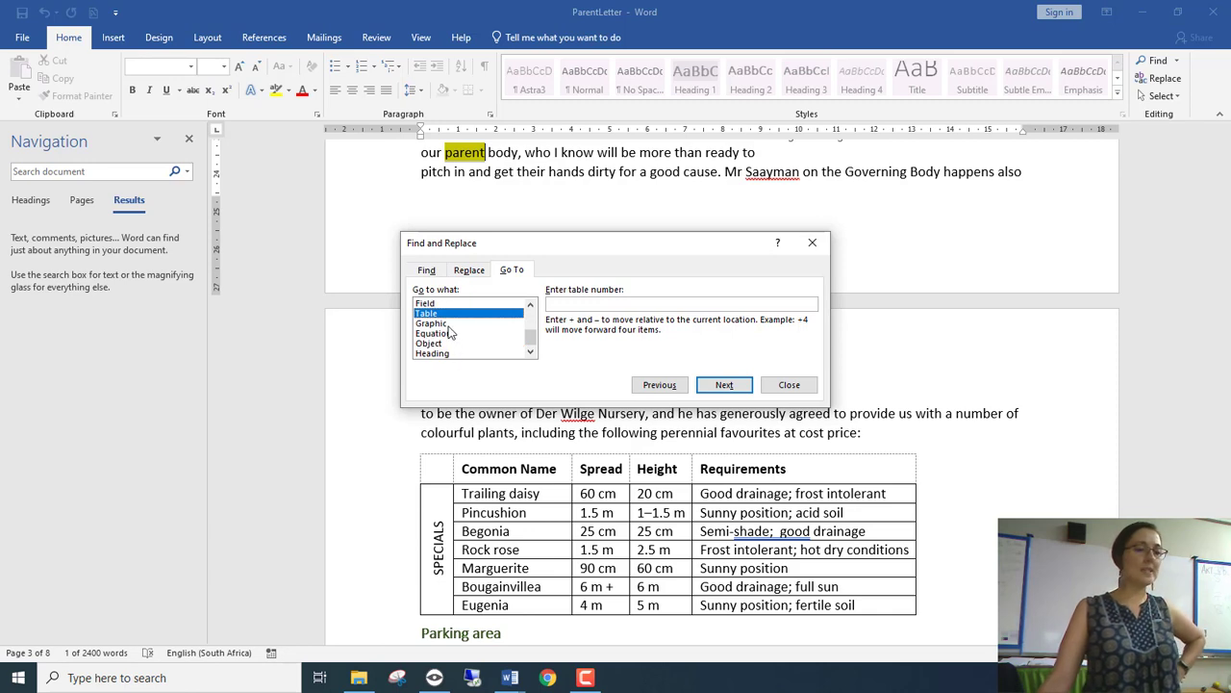
{"action": "left_click", "coordinate": [448, 325]}
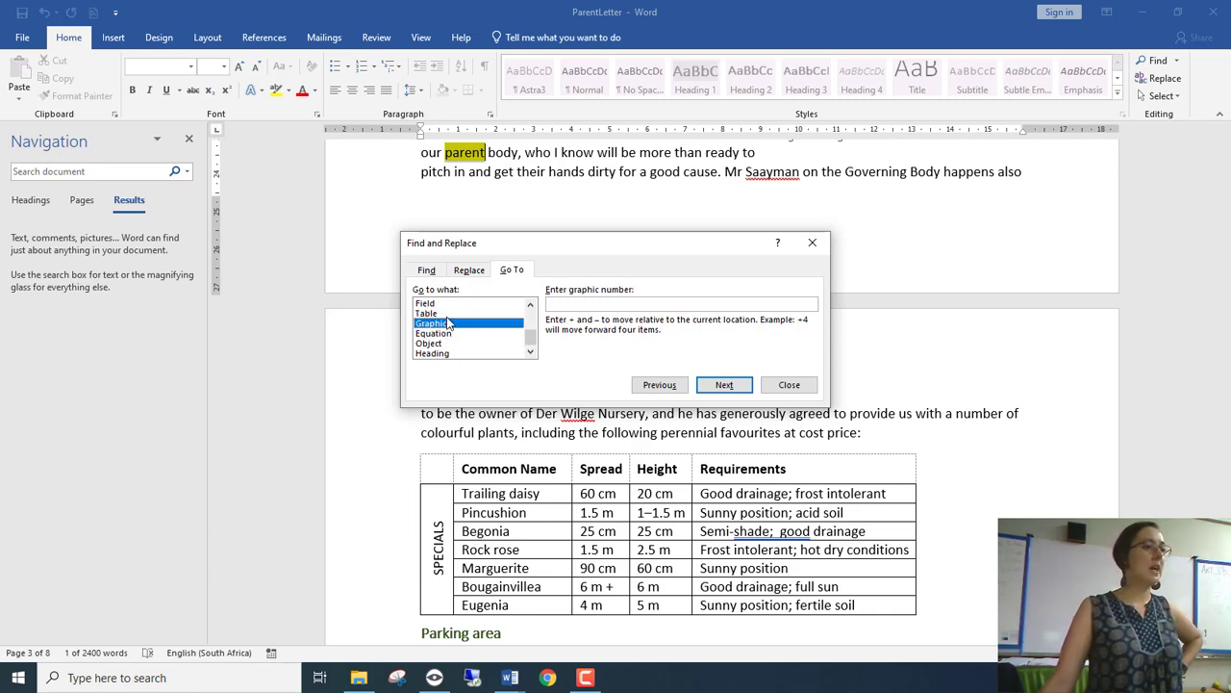
{"action": "left_click", "coordinate": [448, 315]}
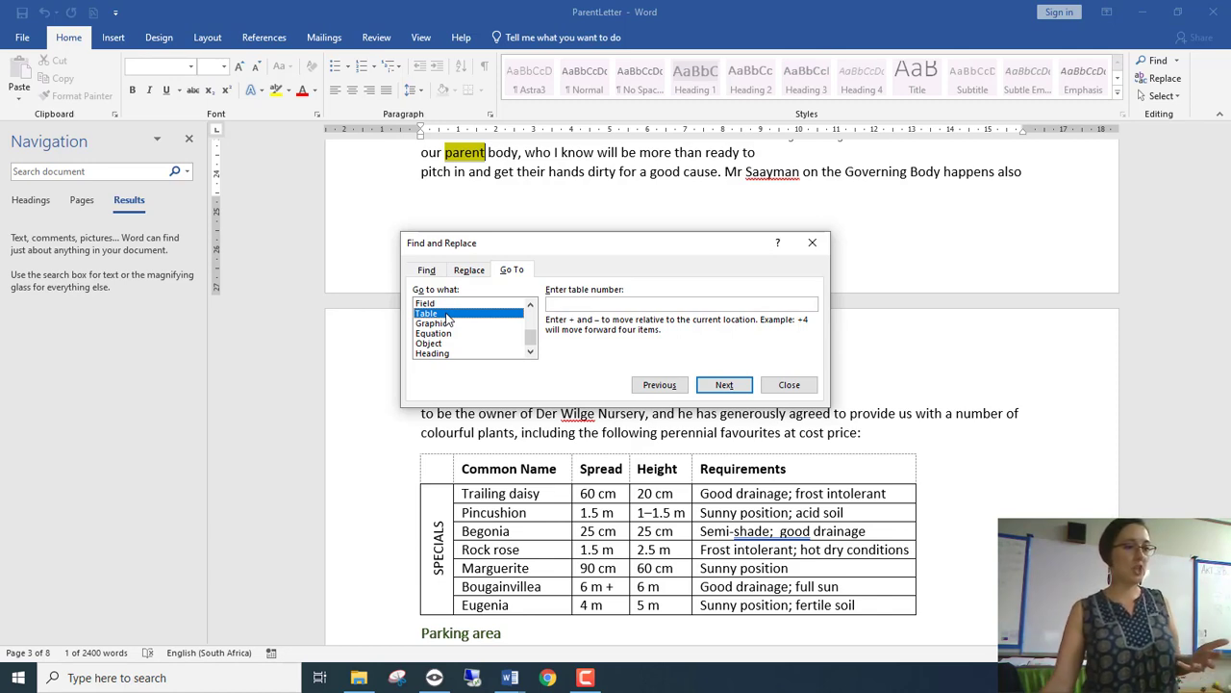
- Review the Go To targets again, comparing Footnote, Endnote, Field, Table and Graphic across the full list
{"action": "left_click_drag", "start_coordinate": [533, 350], "coordinate": [529, 334]}
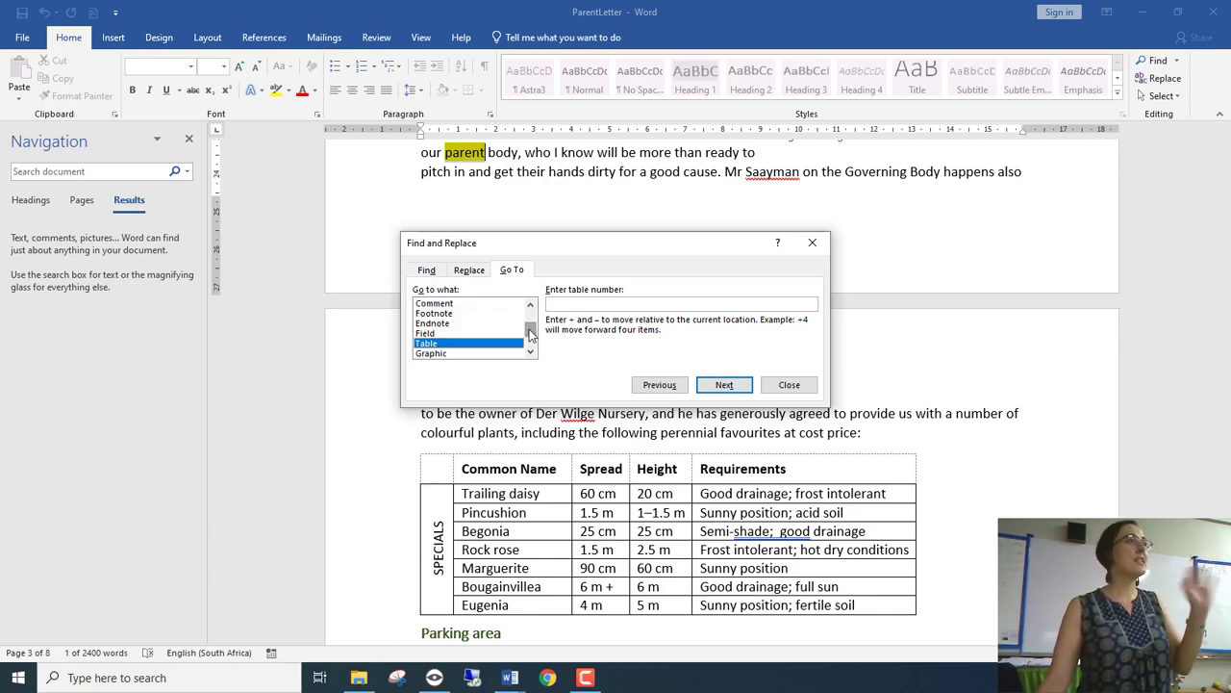
{"action": "left_click", "coordinate": [504, 313]}
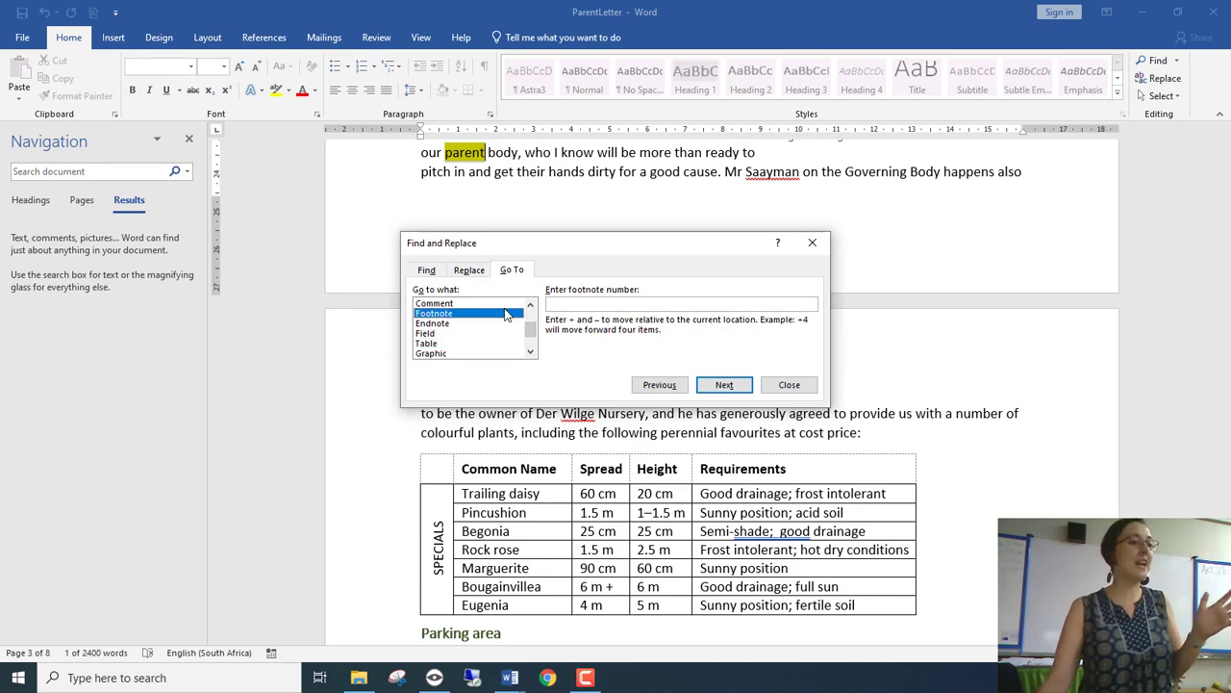
{"action": "left_click", "coordinate": [507, 324]}
{"action": "left_click", "coordinate": [510, 333]}
{"action": "scroll", "coordinate": [510, 351], "scroll_direction": "down", "scroll_amount": 1}
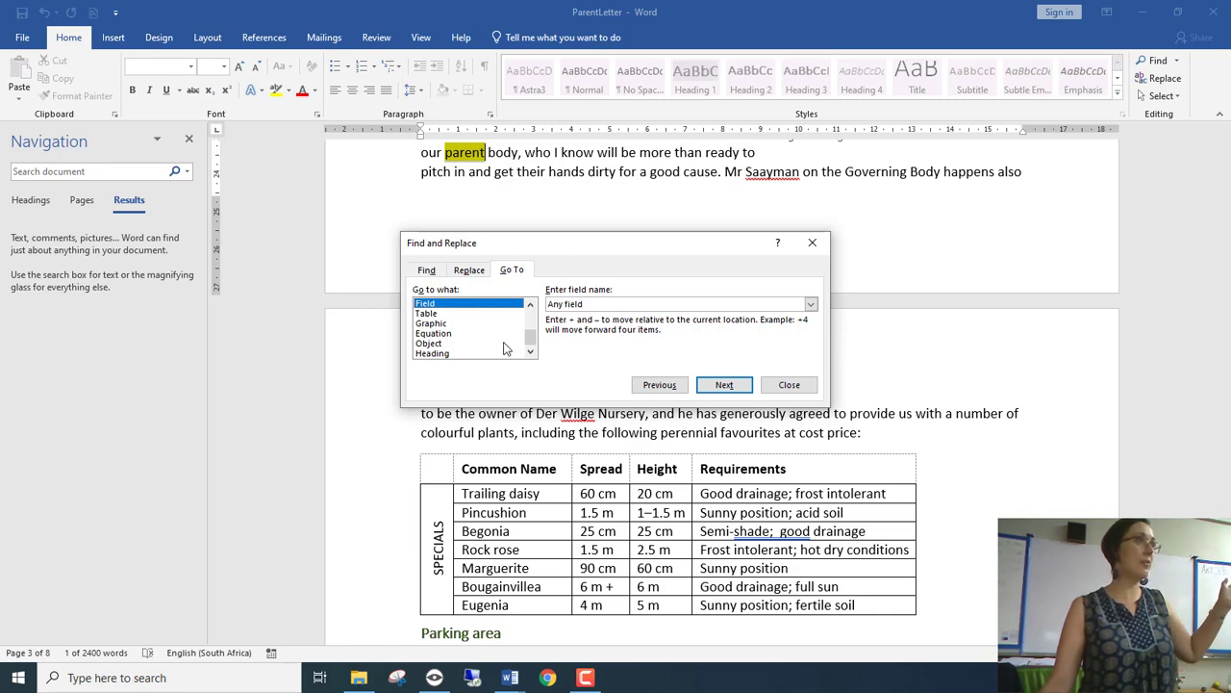
{"action": "left_click", "coordinate": [456, 313]}
{"action": "left_click", "coordinate": [460, 324]}
{"action": "scroll", "coordinate": [460, 327], "scroll_direction": "up", "scroll_amount": 1}
{"action": "left_click", "coordinate": [451, 314]}
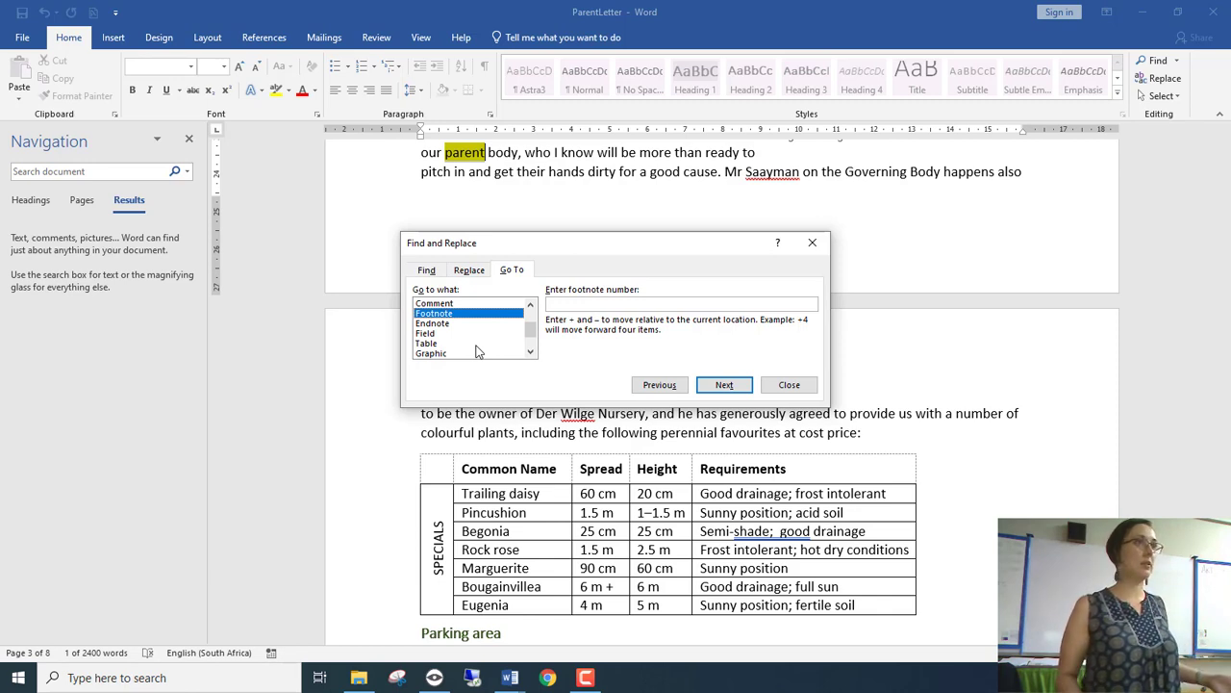
{"action": "scroll", "coordinate": [480, 337], "scroll_direction": "up", "scroll_amount": 1}
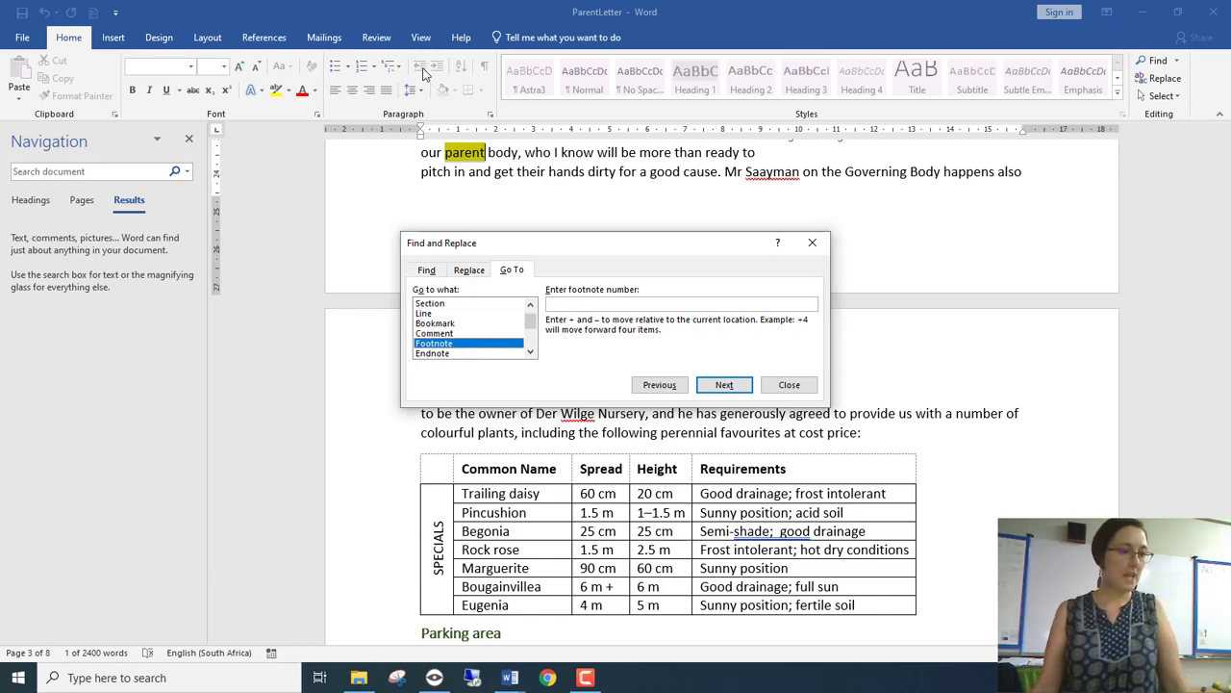
{"action": "scroll", "coordinate": [444, 332], "scroll_direction": "down", "scroll_amount": 2}
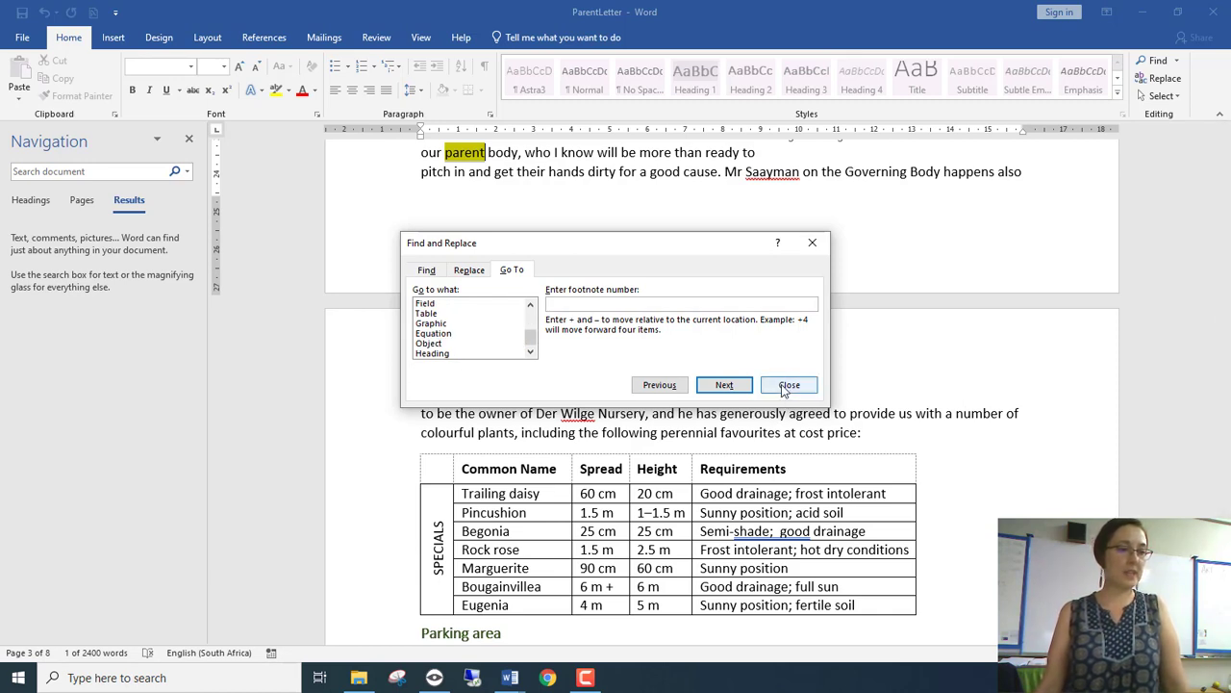
- Go to the next table in the letter and close the Find and Replace dialog
{"action": "left_click", "coordinate": [469, 314]}
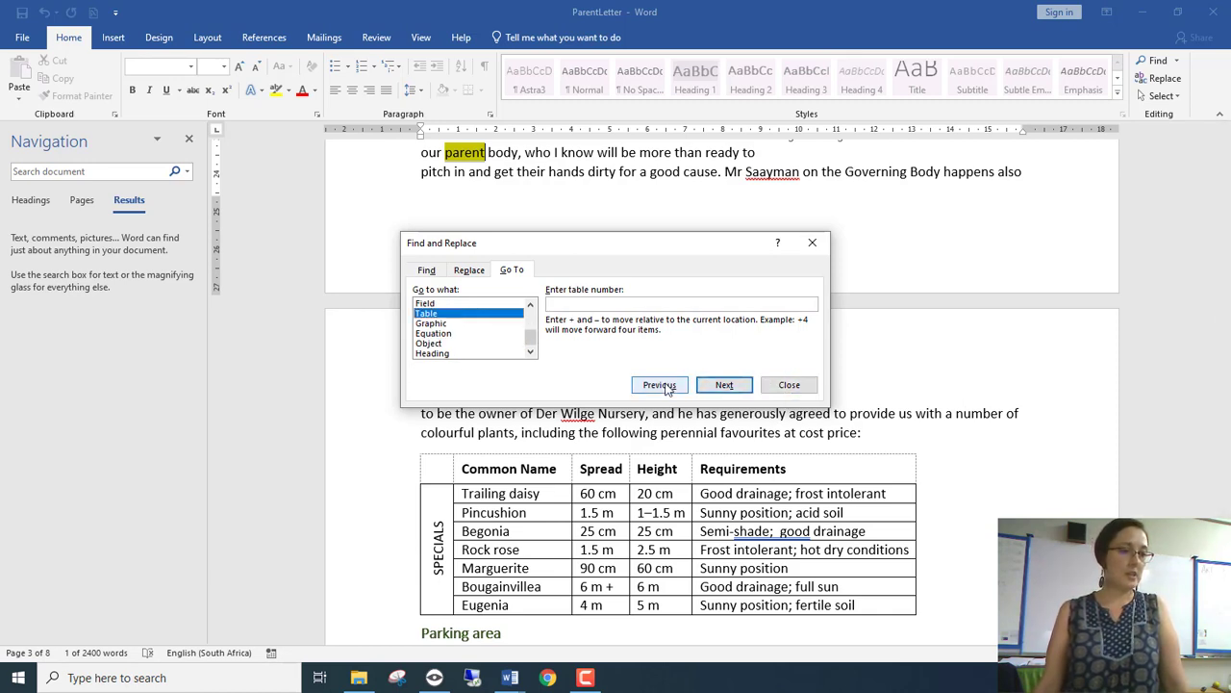
{"action": "left_click", "coordinate": [724, 385]}
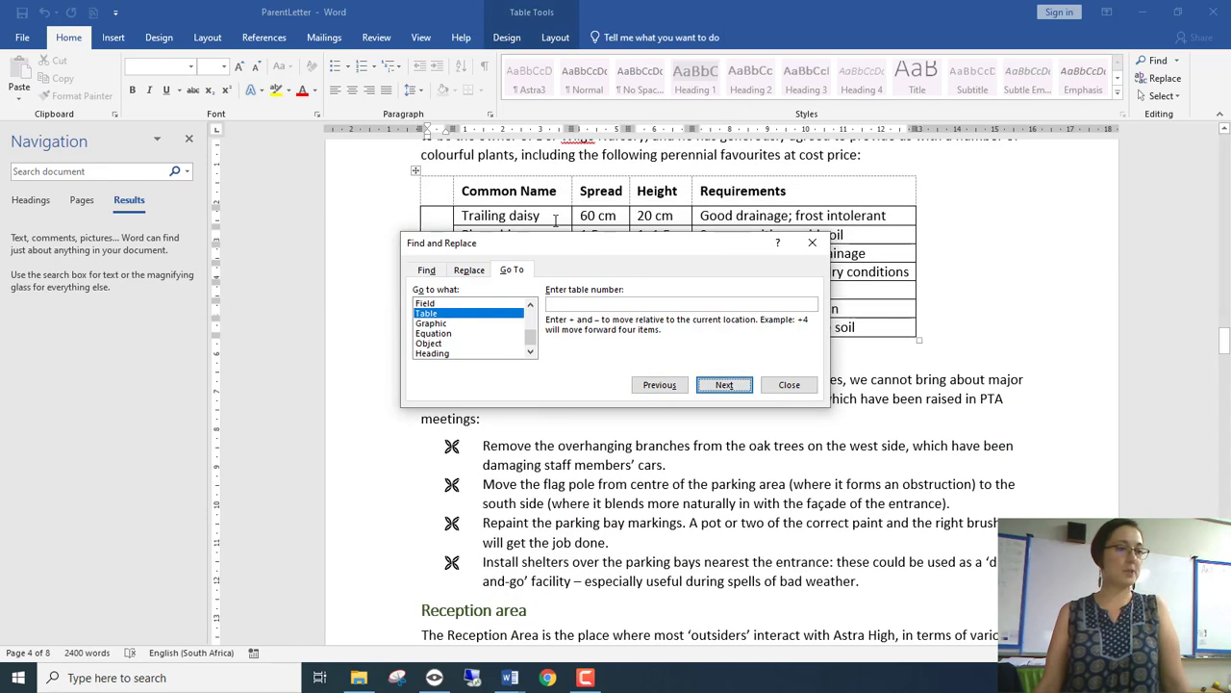
{"action": "left_click", "coordinate": [789, 384]}
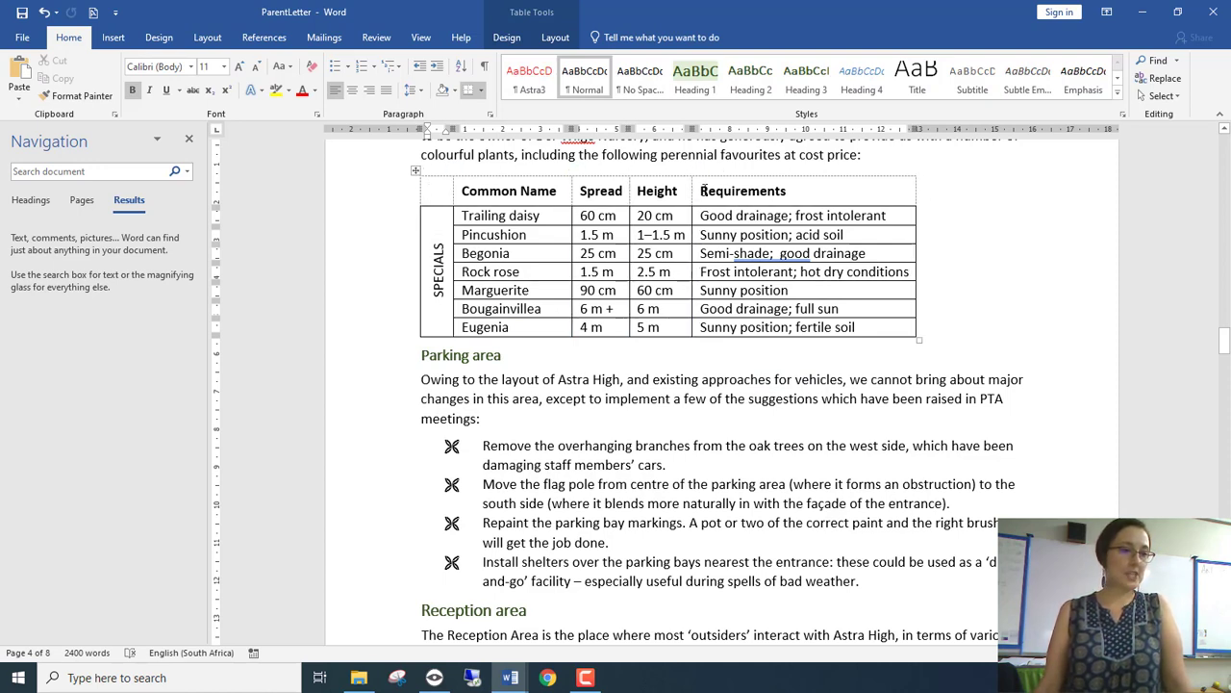
- Hide the gridlines of the plant table and place the cursor in the Begonia row's Spread cell
{"action": "left_click", "coordinate": [555, 38]}
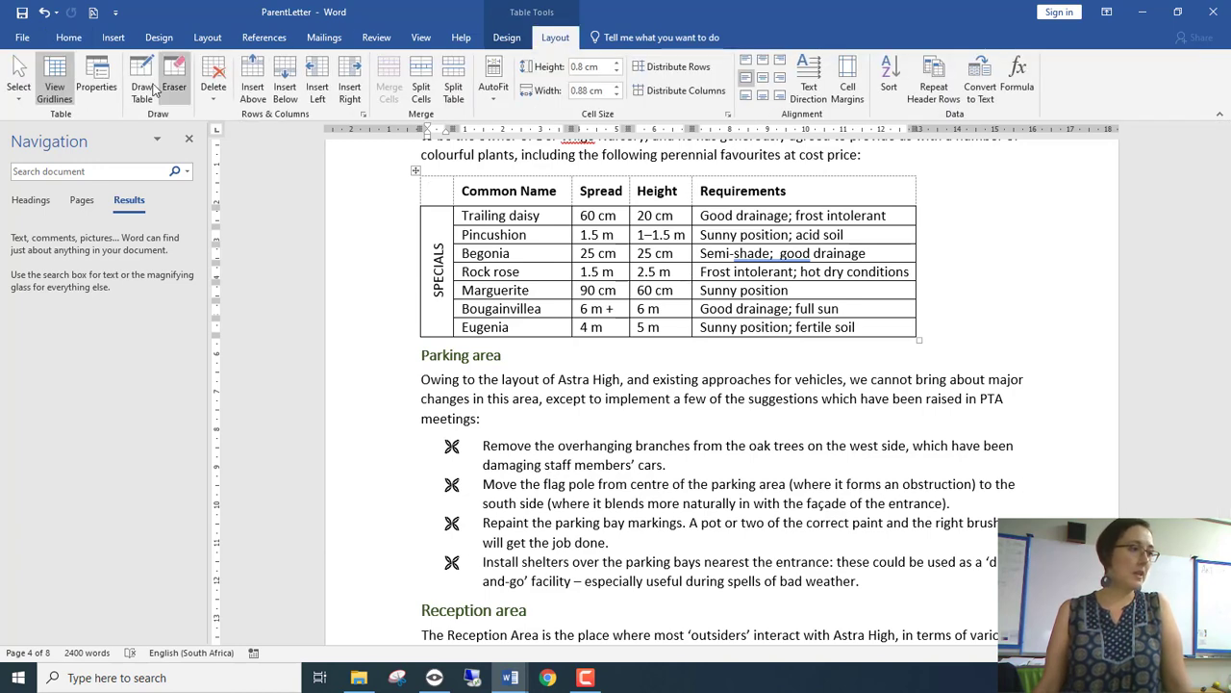
{"action": "left_click", "coordinate": [53, 91]}
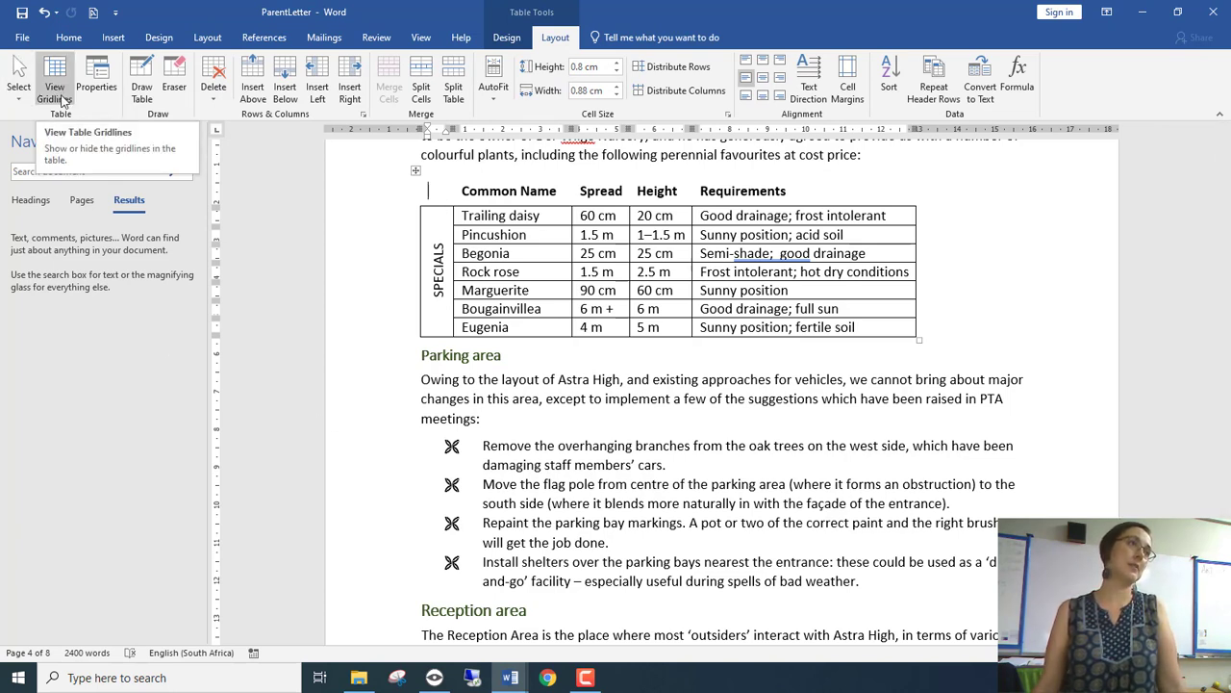
{"action": "left_click", "coordinate": [588, 252]}
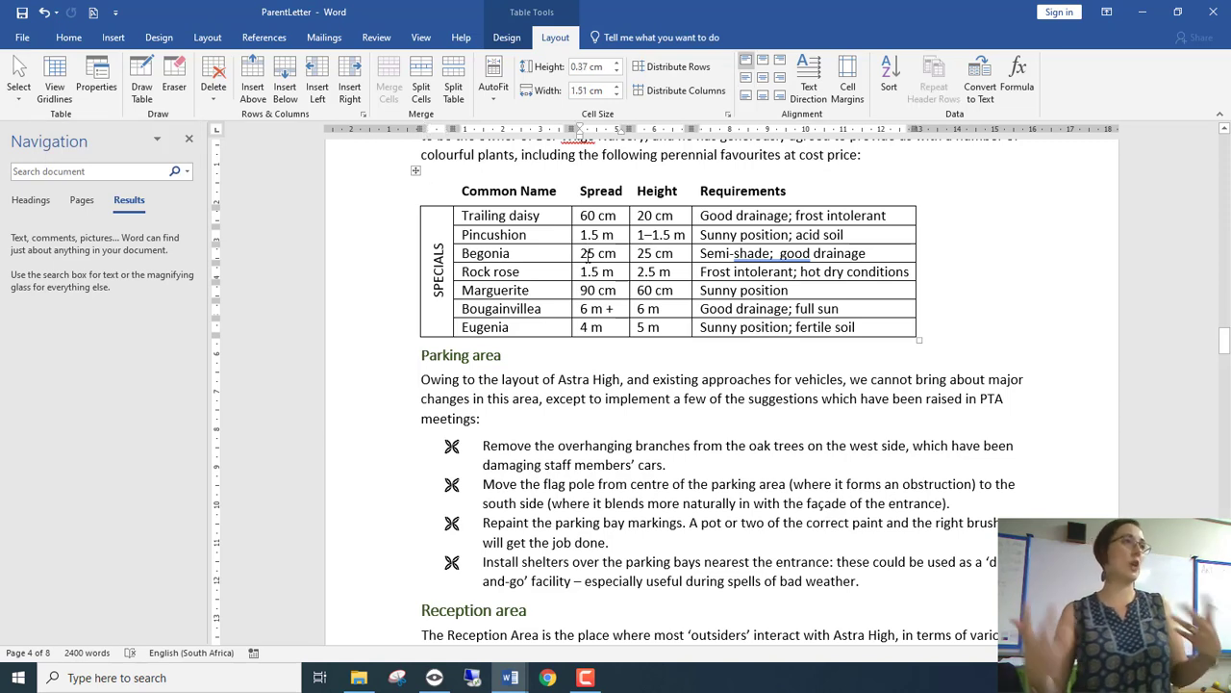
- Find the next graphic in the document from the plant table and select the reception area drawing
{"action": "left_click", "coordinate": [521, 271]}
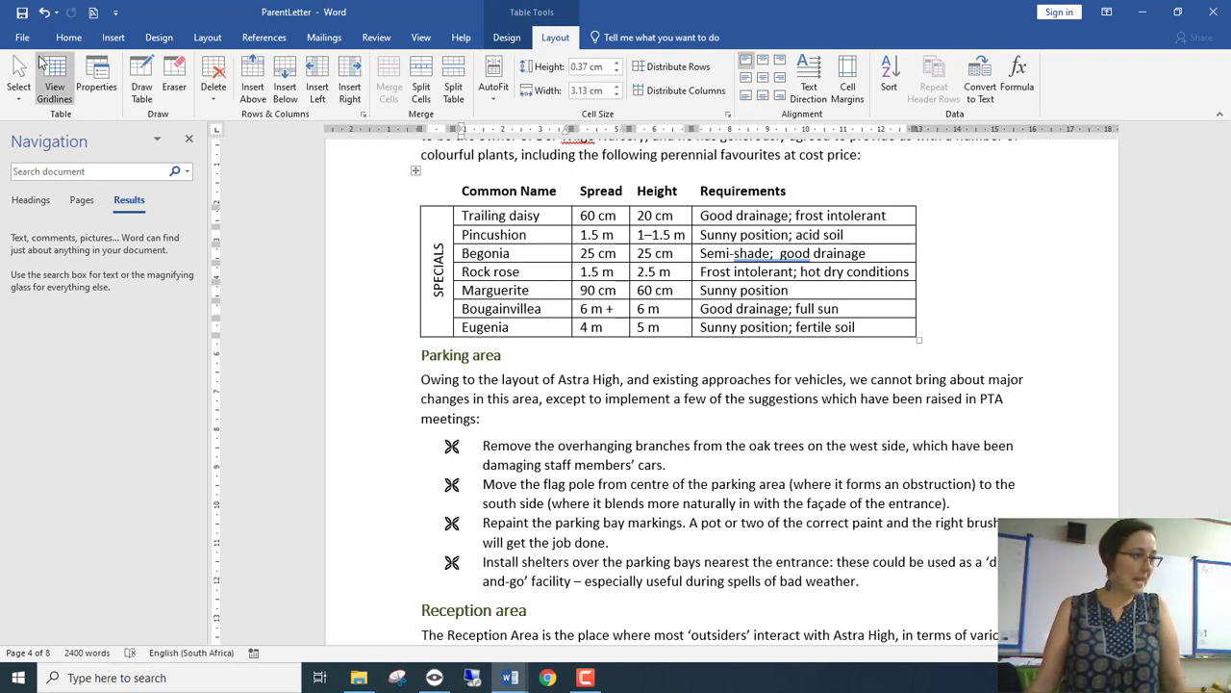
{"action": "left_click", "coordinate": [67, 39]}
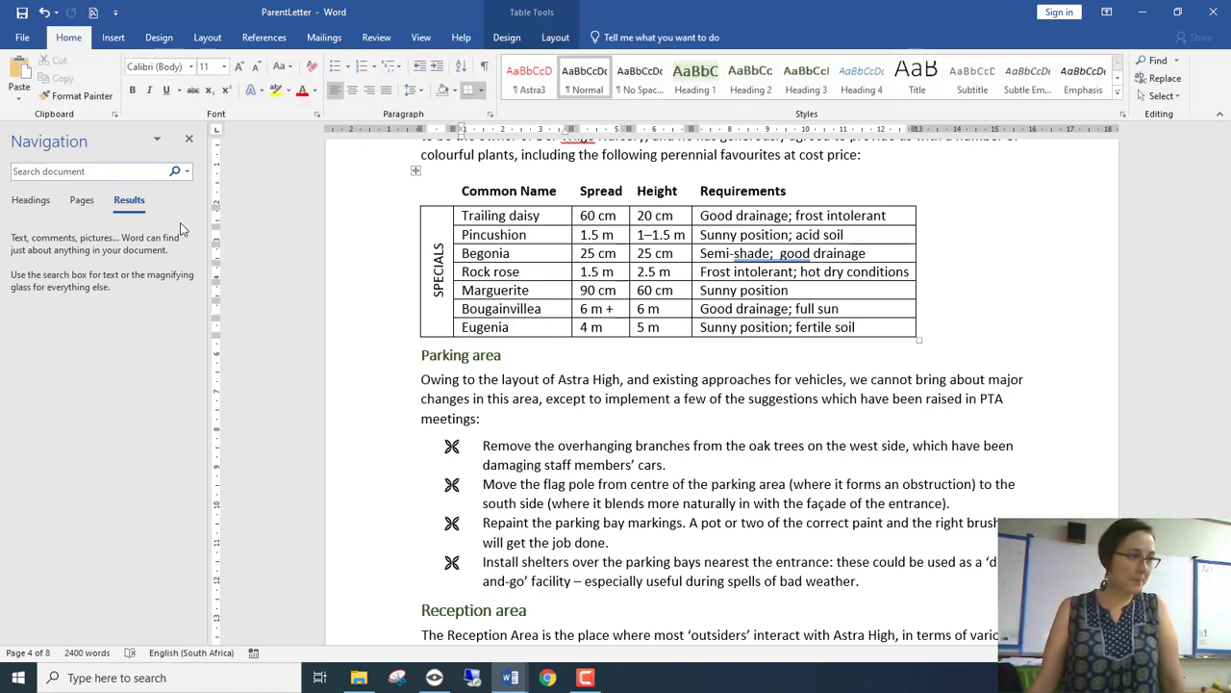
{"action": "left_click", "coordinate": [187, 173]}
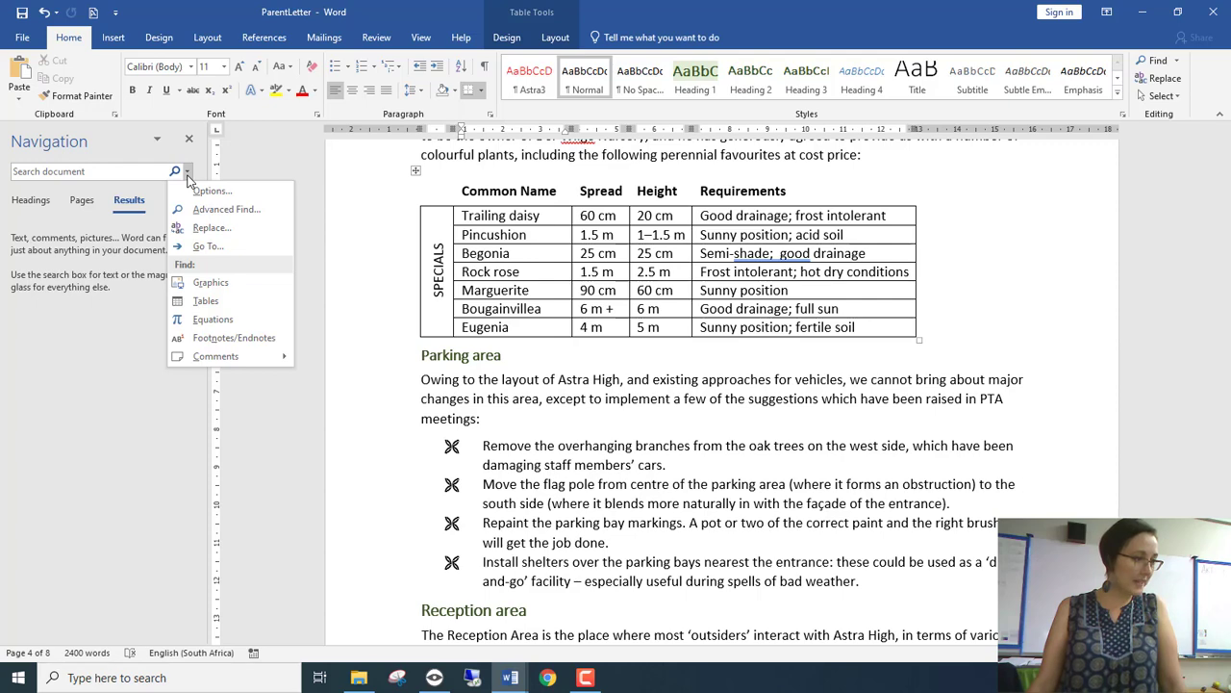
{"action": "left_click", "coordinate": [210, 281]}
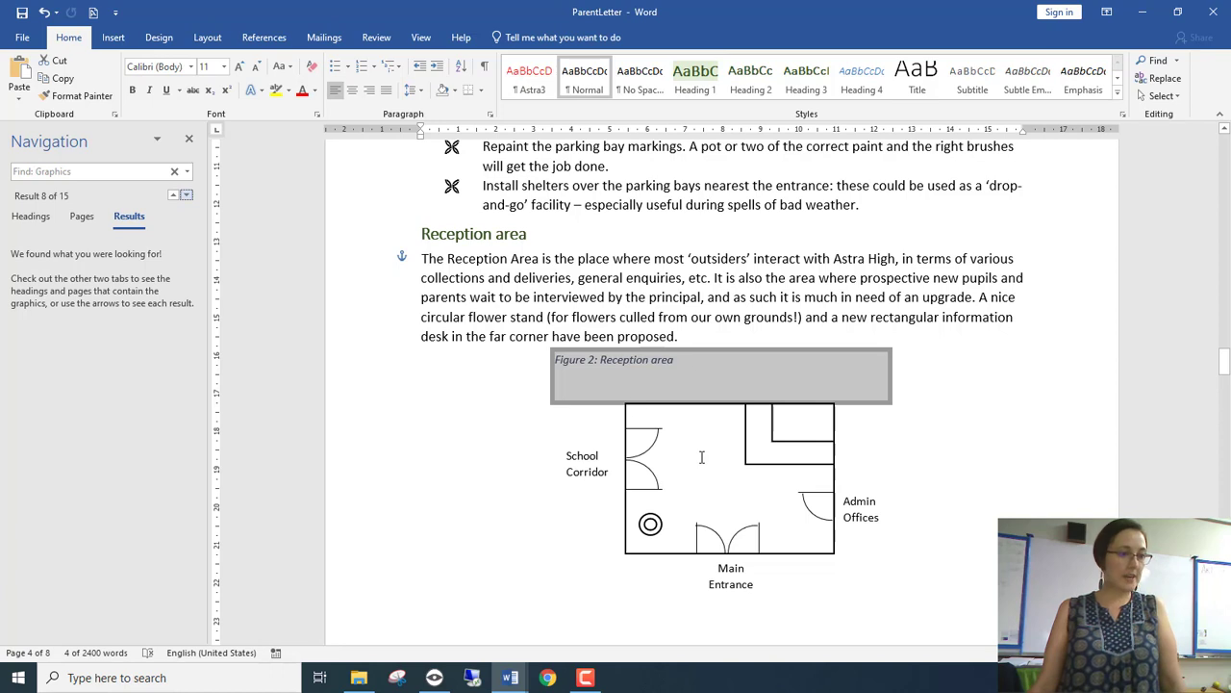
{"action": "left_click", "coordinate": [710, 457]}
{"action": "left_click", "coordinate": [705, 405]}
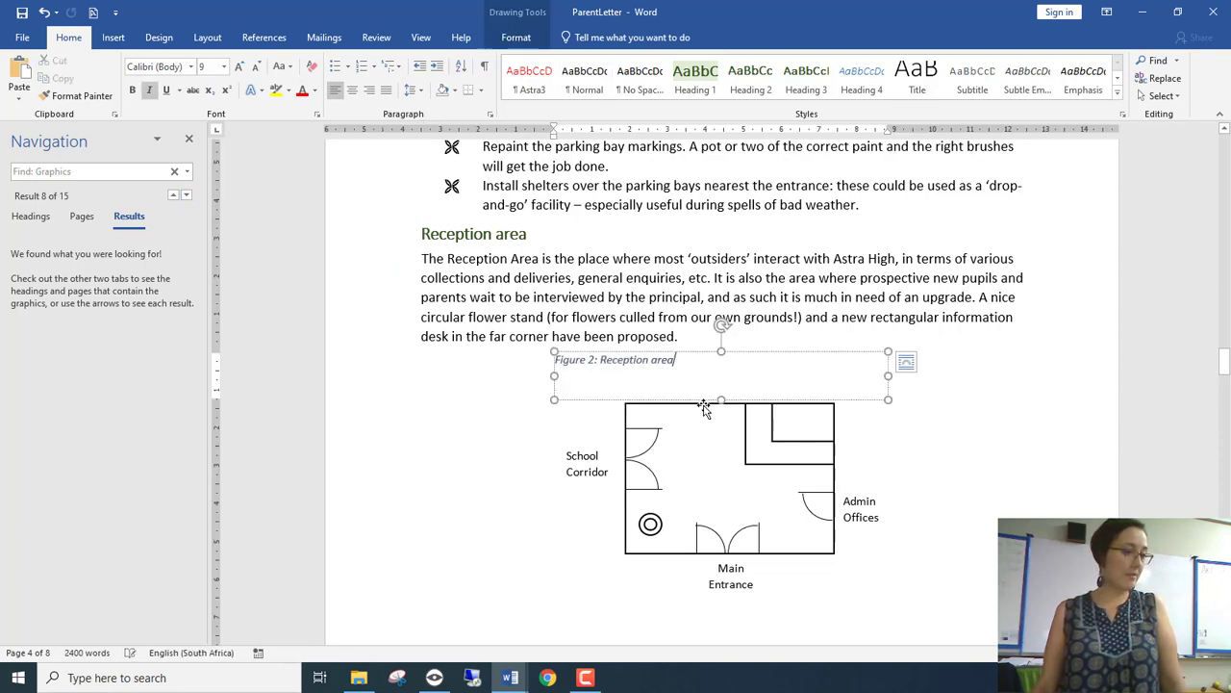
{"action": "left_click", "coordinate": [705, 408]}
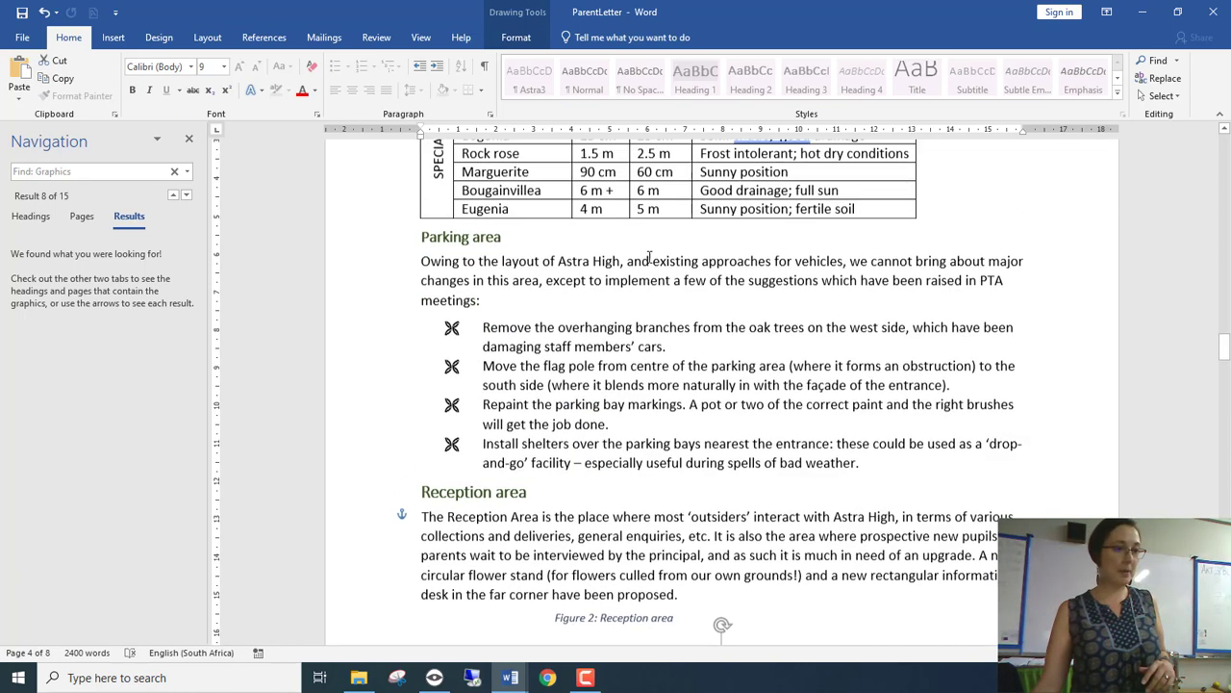
- Select the entire plant table and open its table properties
{"action": "scroll", "coordinate": [650, 279], "scroll_direction": "up", "scroll_amount": 6}
{"action": "left_click", "coordinate": [585, 426]}
{"action": "scroll", "coordinate": [585, 429], "scroll_direction": "down", "scroll_amount": 2}
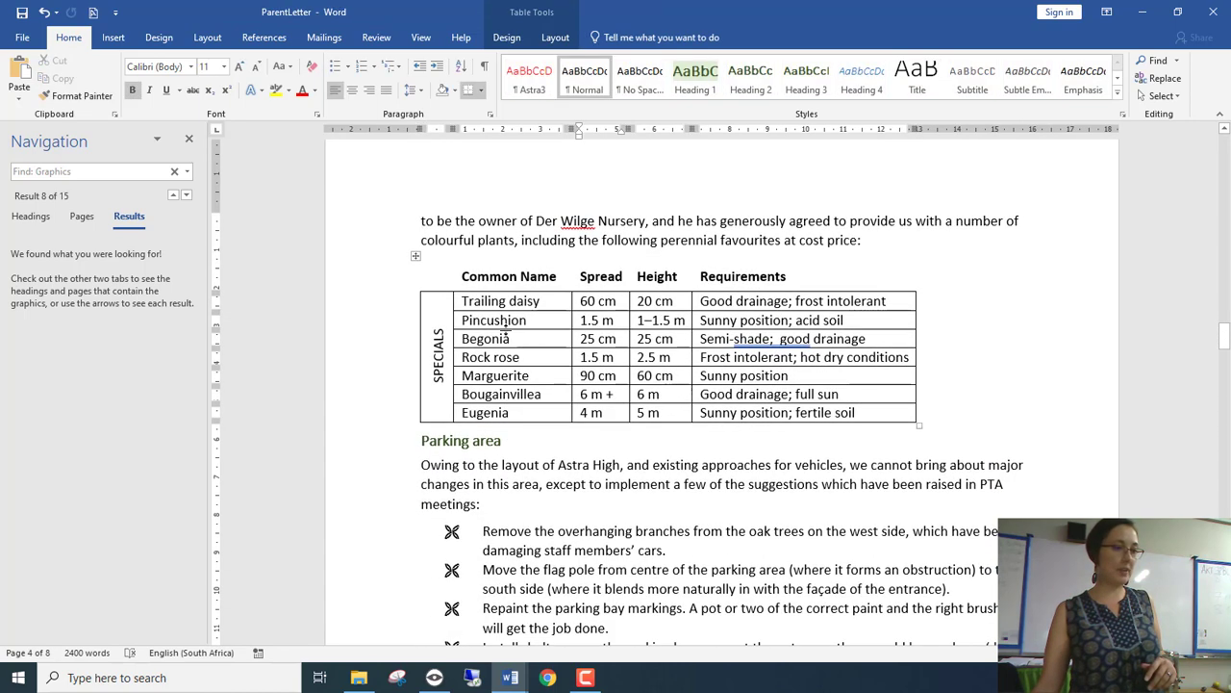
{"action": "left_click", "coordinate": [423, 255]}
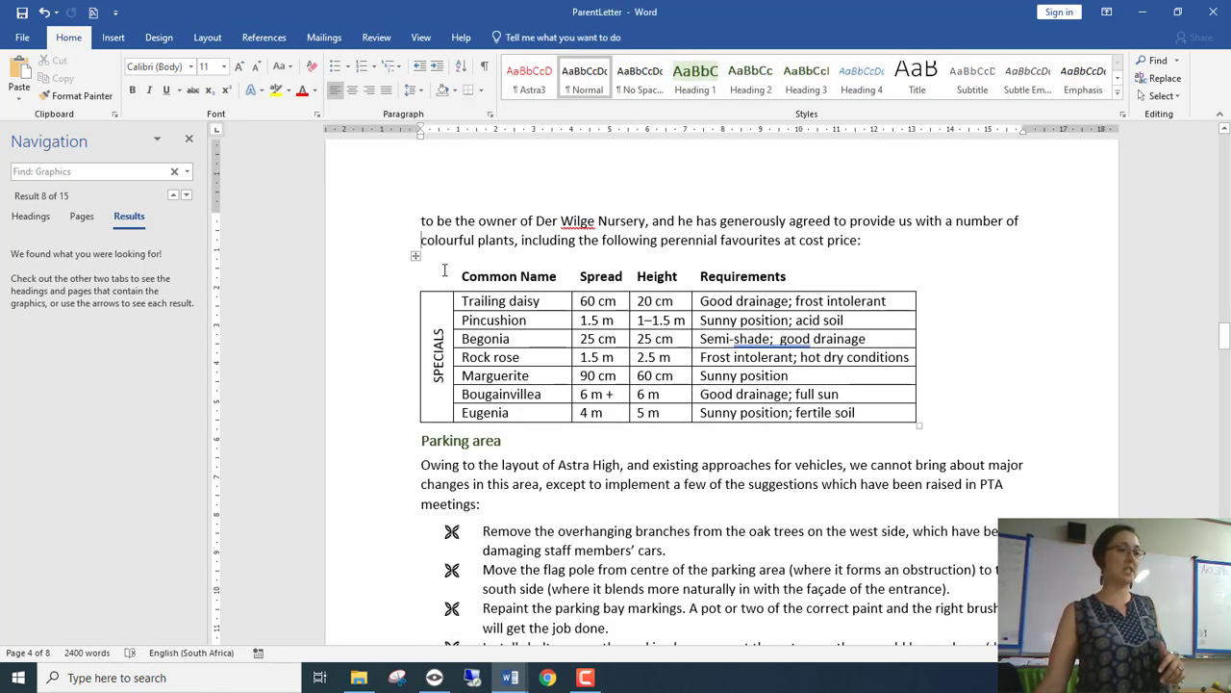
{"action": "left_click", "coordinate": [444, 270]}
{"action": "left_click", "coordinate": [414, 256]}
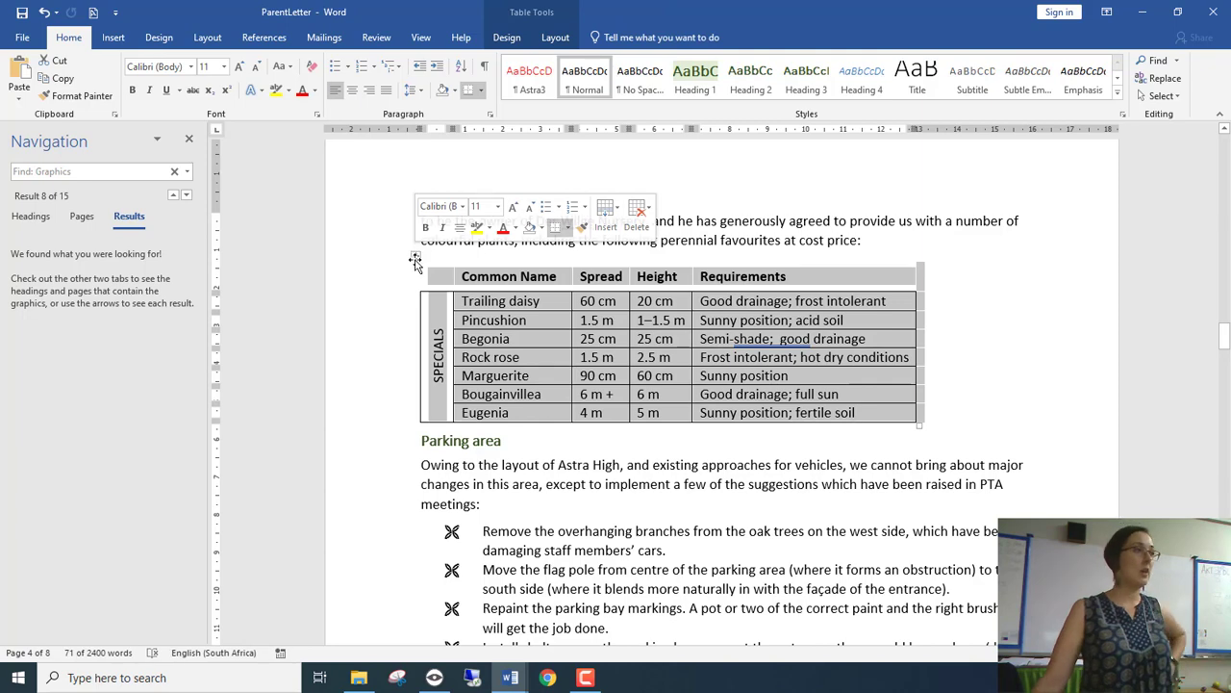
{"action": "left_click", "coordinate": [555, 36]}
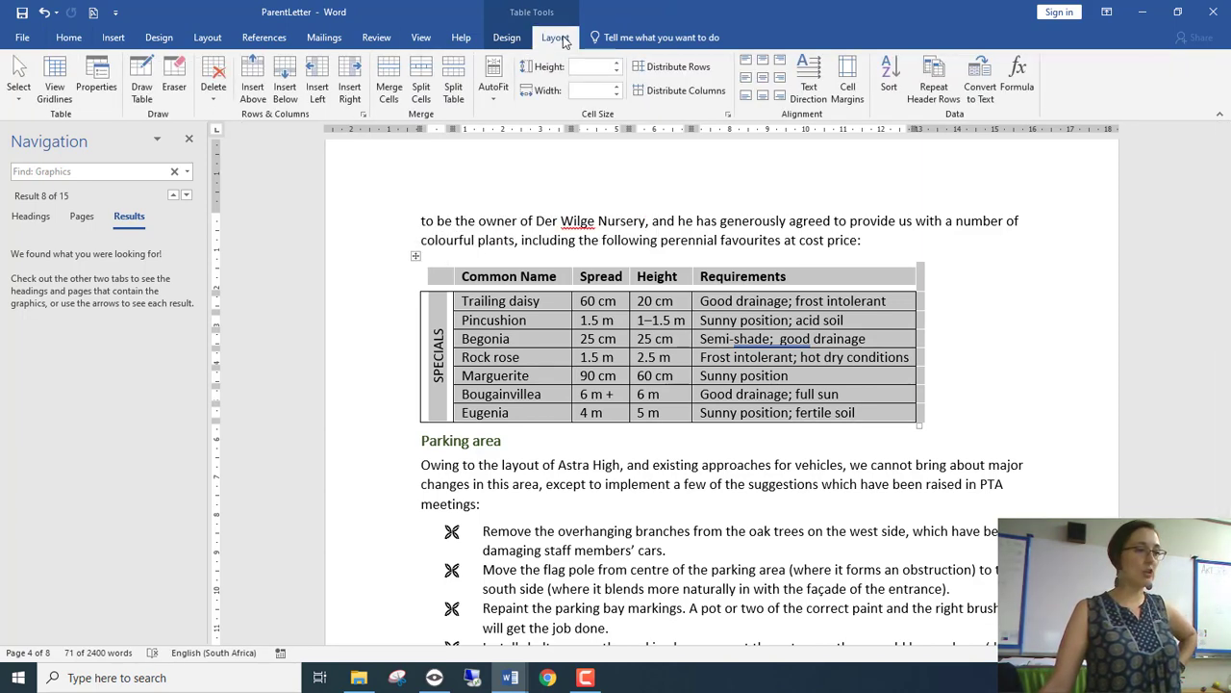
{"action": "left_click", "coordinate": [95, 89]}
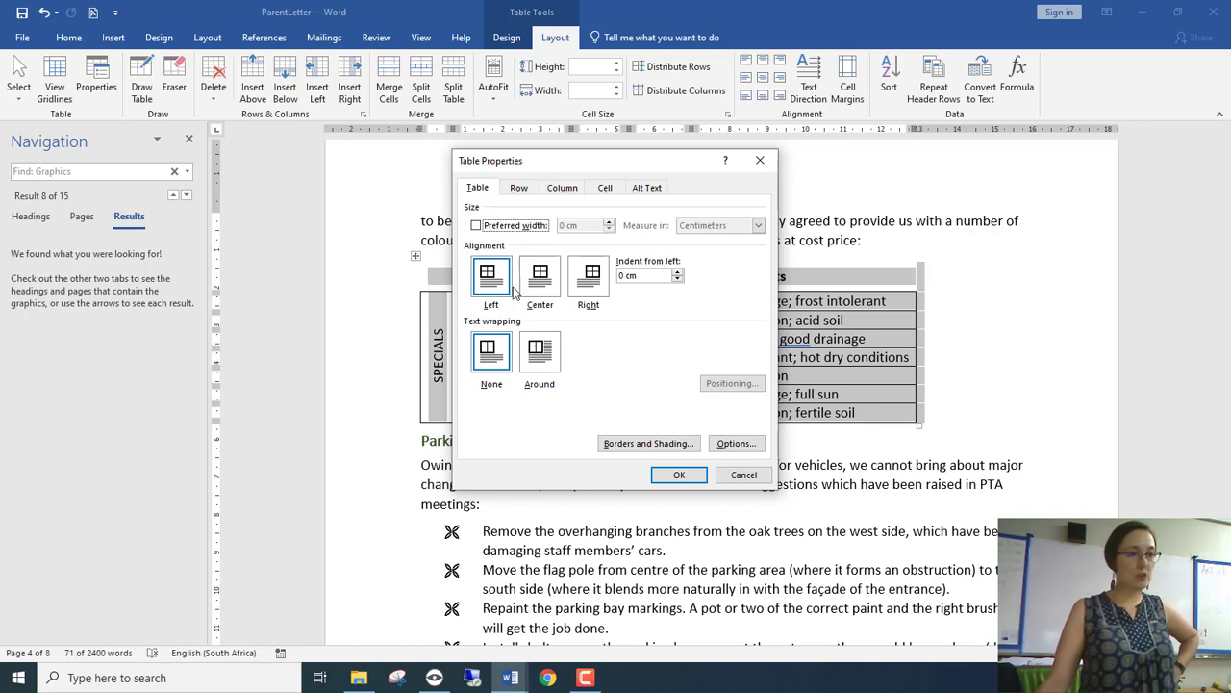
- Examine the Row, Column, Cell and Alt Text settings in the plant table's properties
{"action": "left_click", "coordinate": [520, 191]}
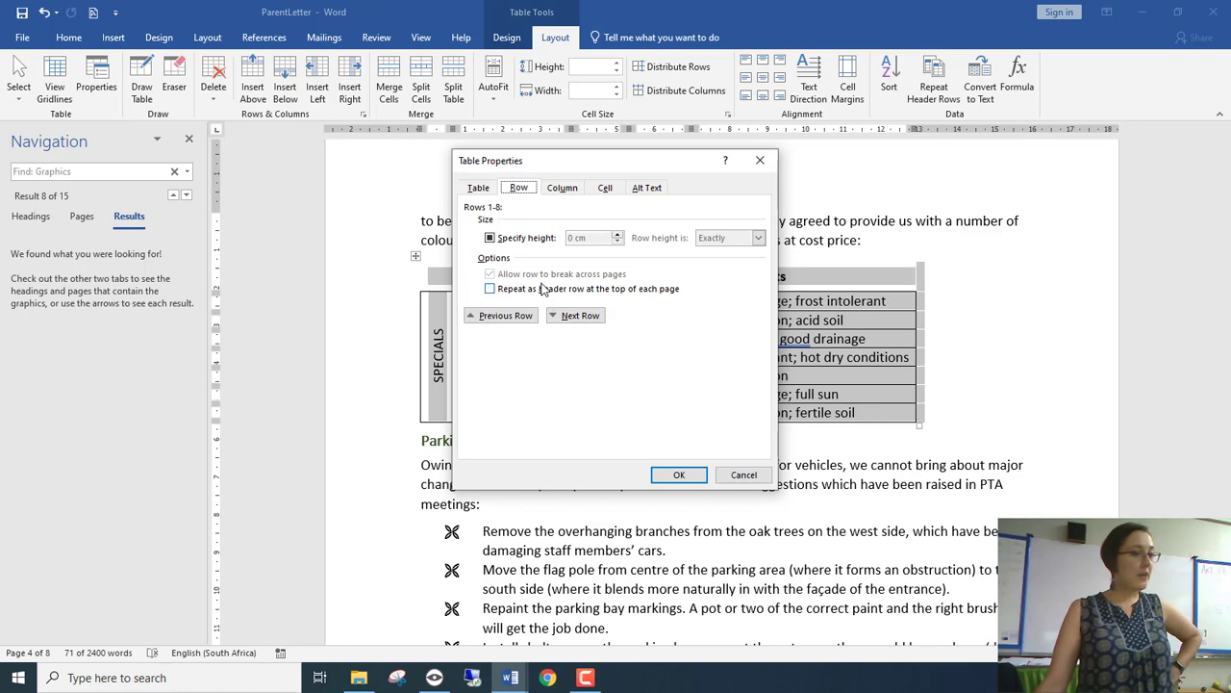
{"action": "left_click", "coordinate": [566, 188]}
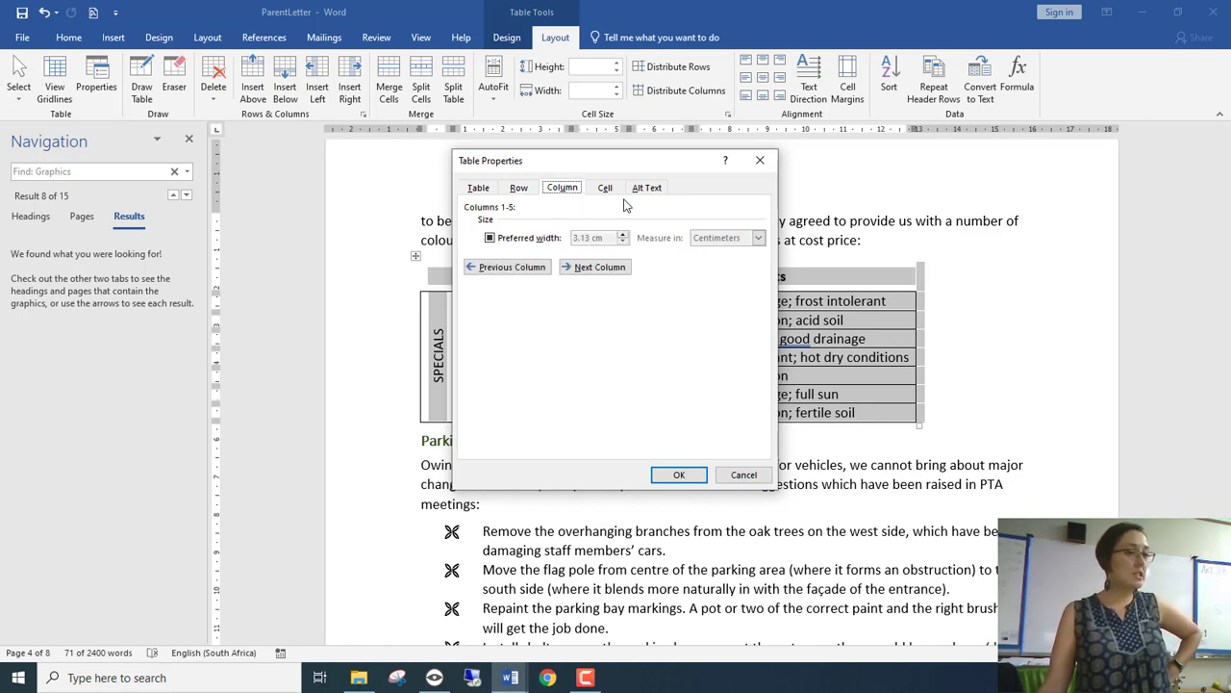
{"action": "left_click", "coordinate": [645, 190]}
{"action": "left_click", "coordinate": [607, 191]}
{"action": "left_click", "coordinate": [645, 190]}
{"action": "left_click", "coordinate": [606, 189]}
{"action": "left_click", "coordinate": [645, 189]}
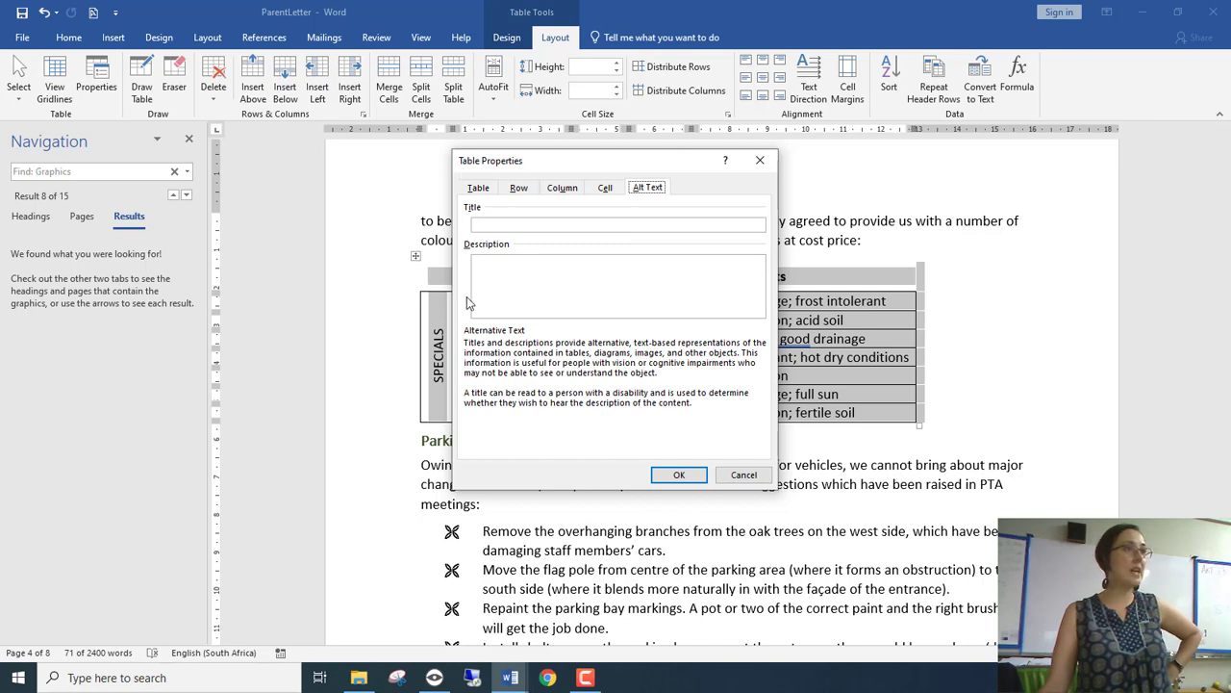
- Review all the plant table's property categories from Table to Alt Text again, close the dialog and deselect the table
{"action": "left_click", "coordinate": [481, 189]}
{"action": "left_click", "coordinate": [519, 190]}
{"action": "left_click", "coordinate": [553, 192]}
{"action": "left_click", "coordinate": [612, 192]}
{"action": "left_click", "coordinate": [637, 193]}
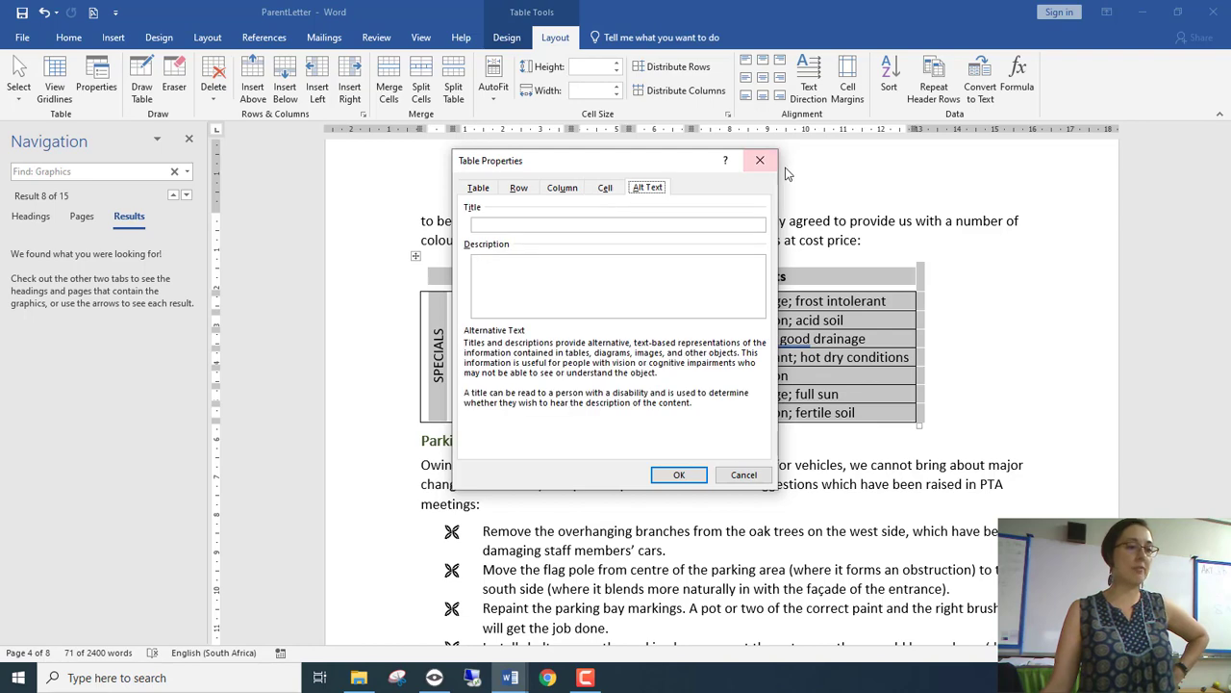
{"action": "left_click", "coordinate": [760, 160]}
{"action": "left_click", "coordinate": [701, 340]}
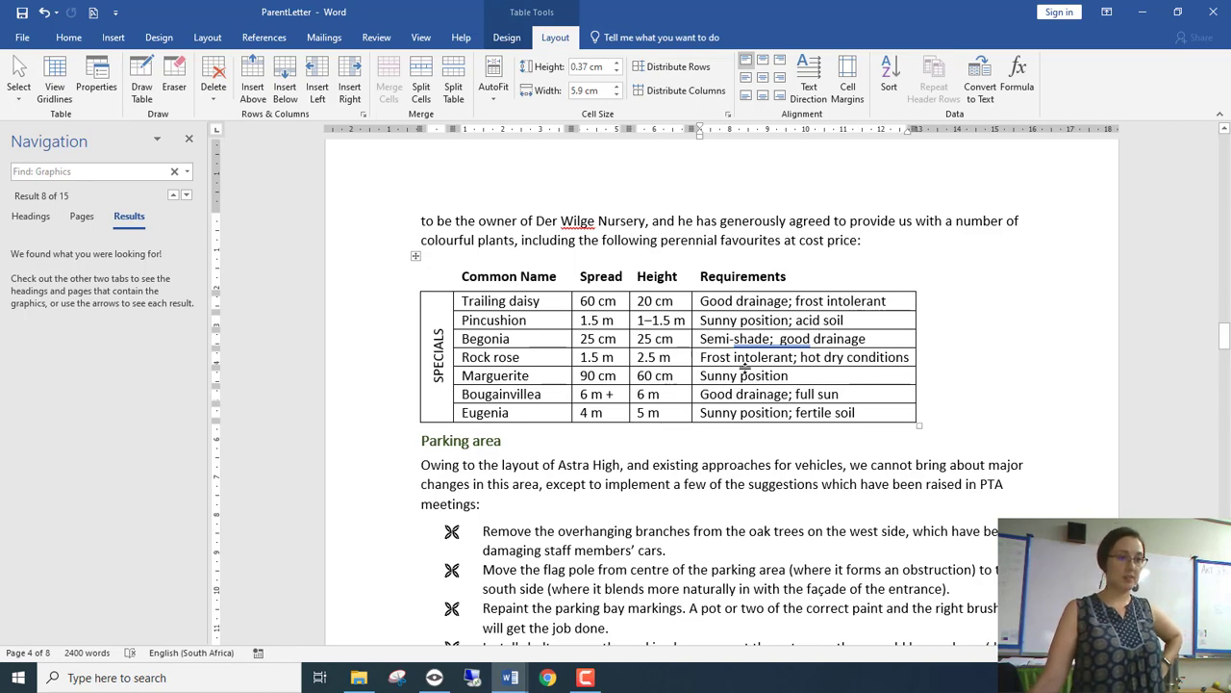
- Return to the Figure 2 reception area drawing and select its outer room rectangle and the whole drawing frame
{"action": "scroll", "coordinate": [751, 388], "scroll_direction": "down", "scroll_amount": 4}
{"action": "scroll", "coordinate": [751, 388], "scroll_direction": "up", "scroll_amount": 3}
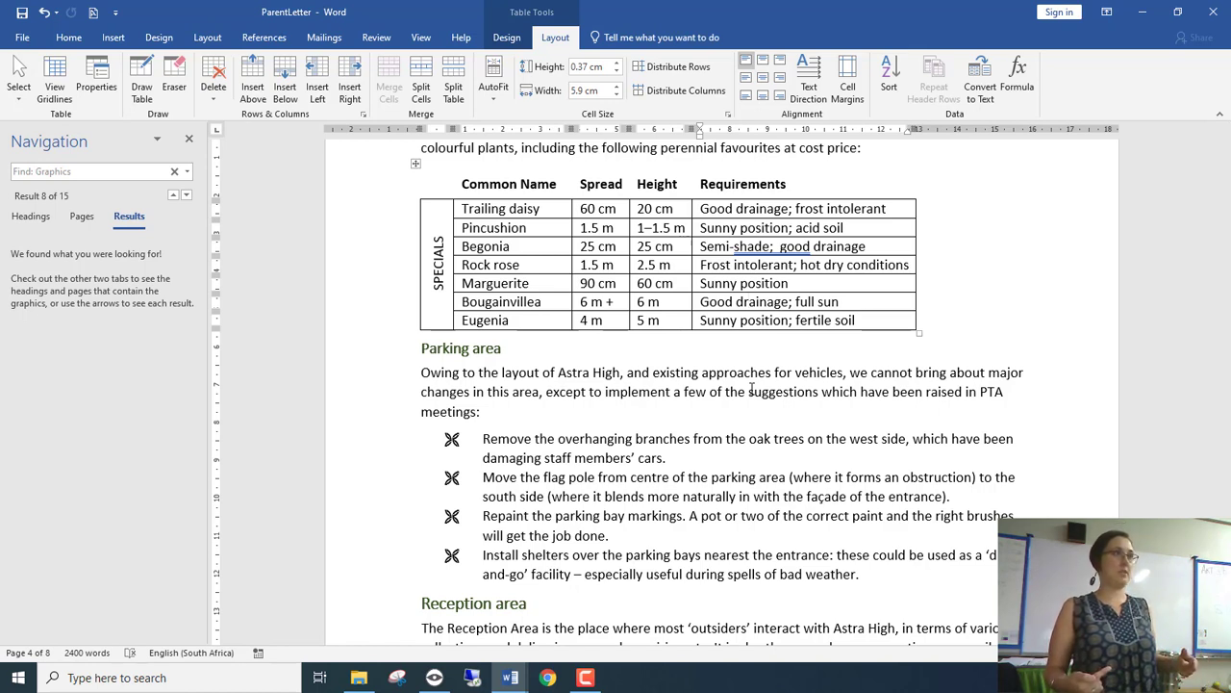
{"action": "left_click", "coordinate": [531, 267]}
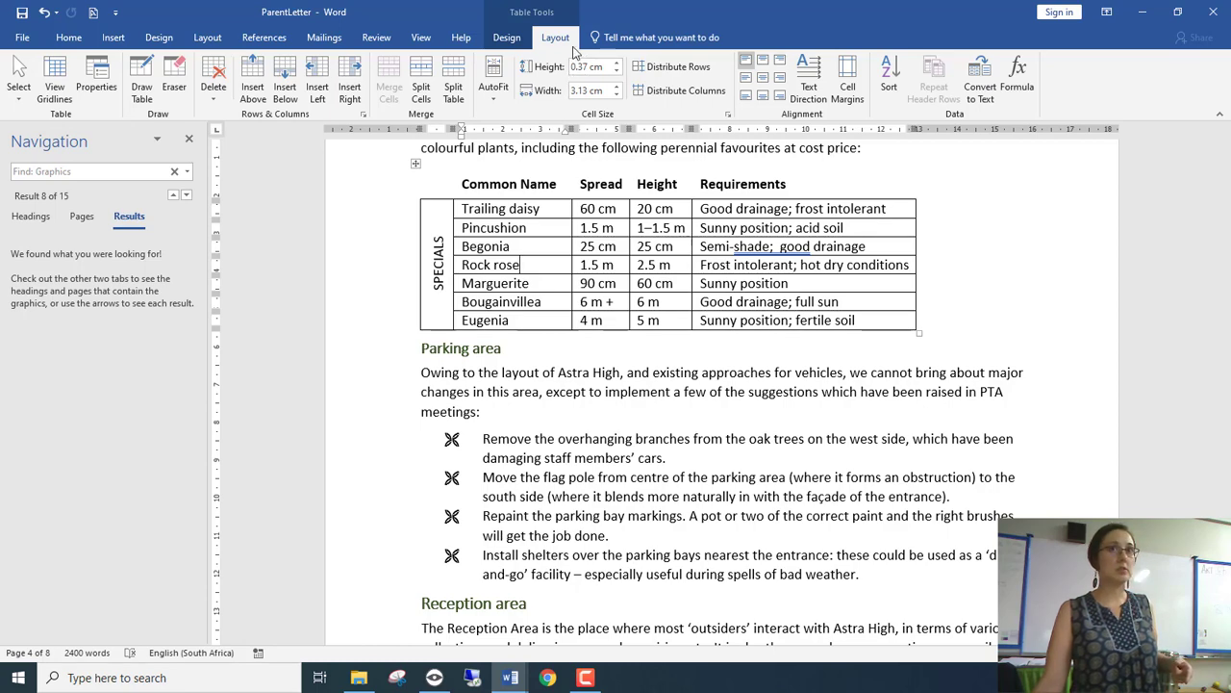
{"action": "scroll", "coordinate": [750, 359], "scroll_direction": "down", "scroll_amount": 6}
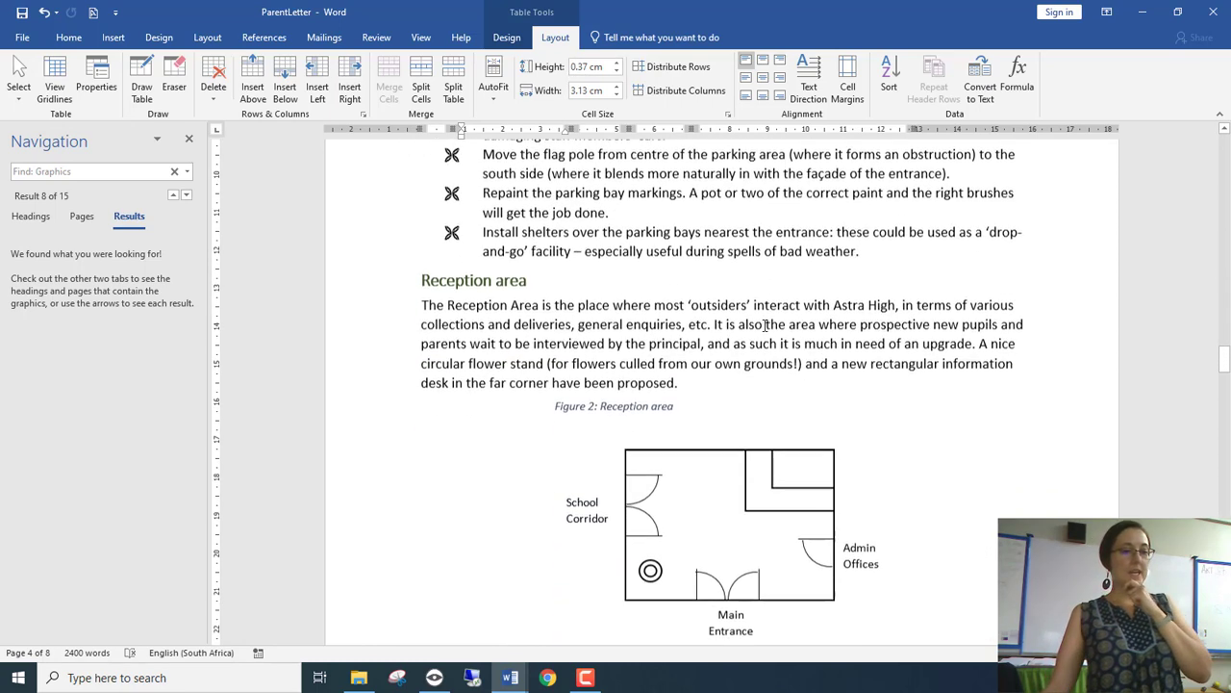
{"action": "left_click", "coordinate": [750, 359]}
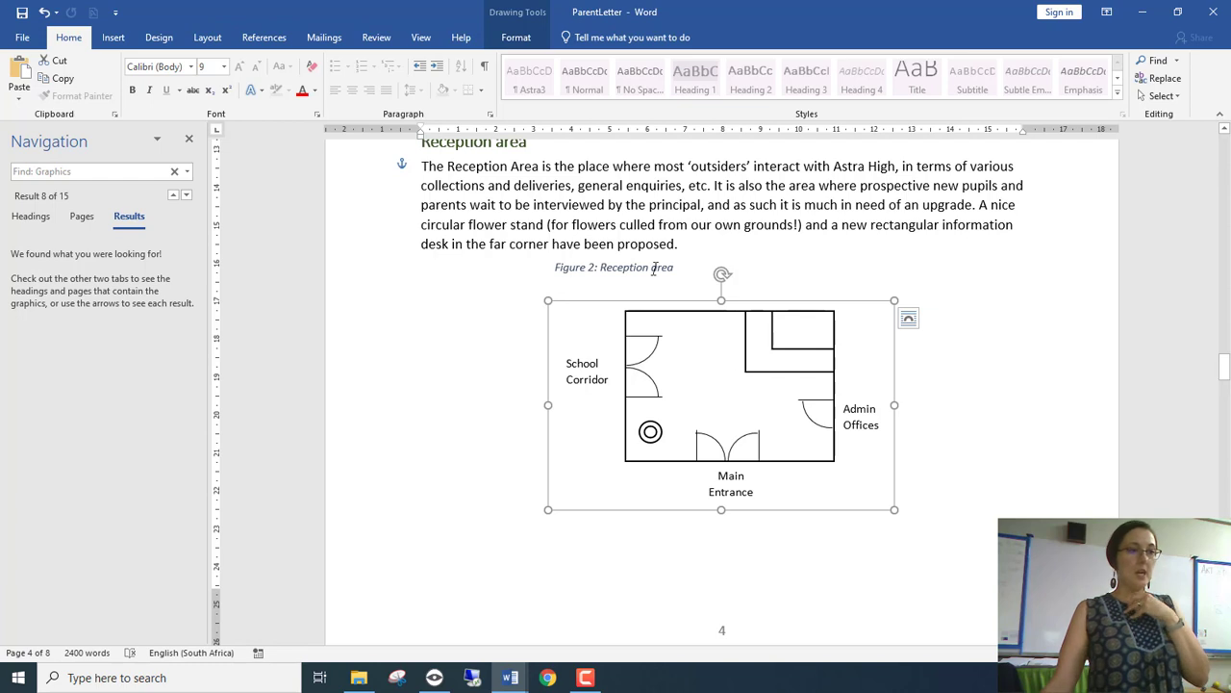
{"action": "left_click", "coordinate": [670, 333]}
{"action": "left_click", "coordinate": [664, 313]}
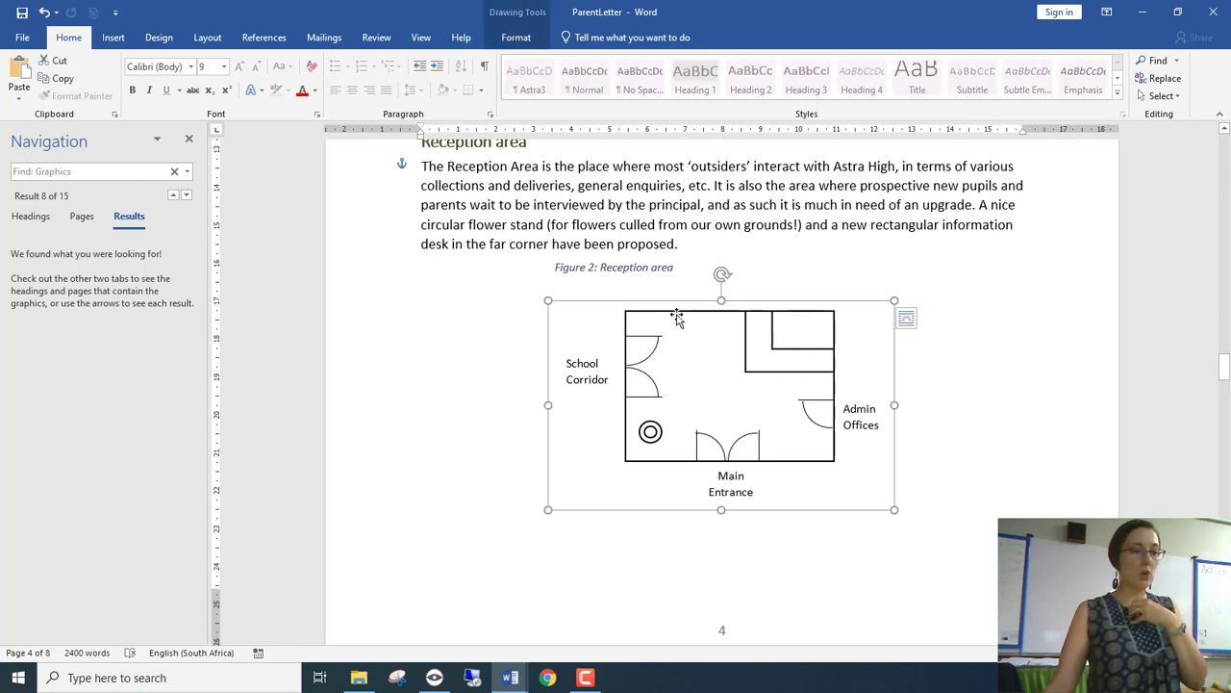
{"action": "left_click", "coordinate": [686, 313]}
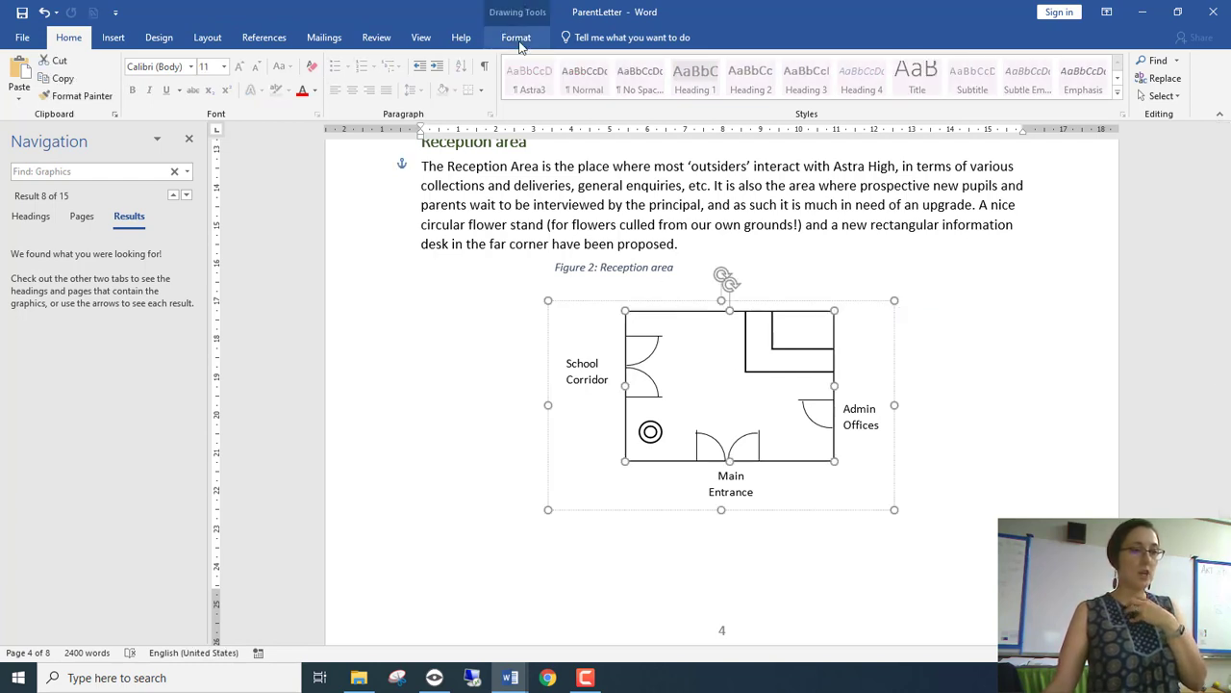
{"action": "left_click", "coordinate": [596, 307]}
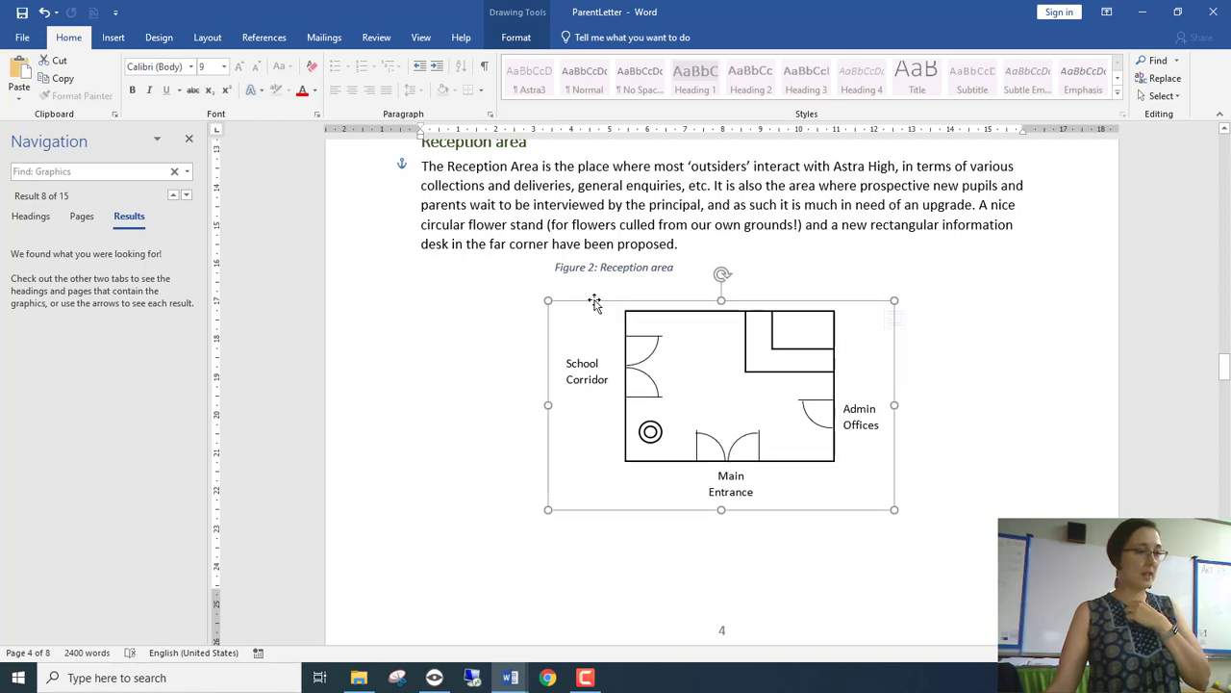
- Search for graphics again to step through the results from the reception area drawing
{"action": "left_click", "coordinate": [188, 171]}
{"action": "left_click", "coordinate": [223, 283]}
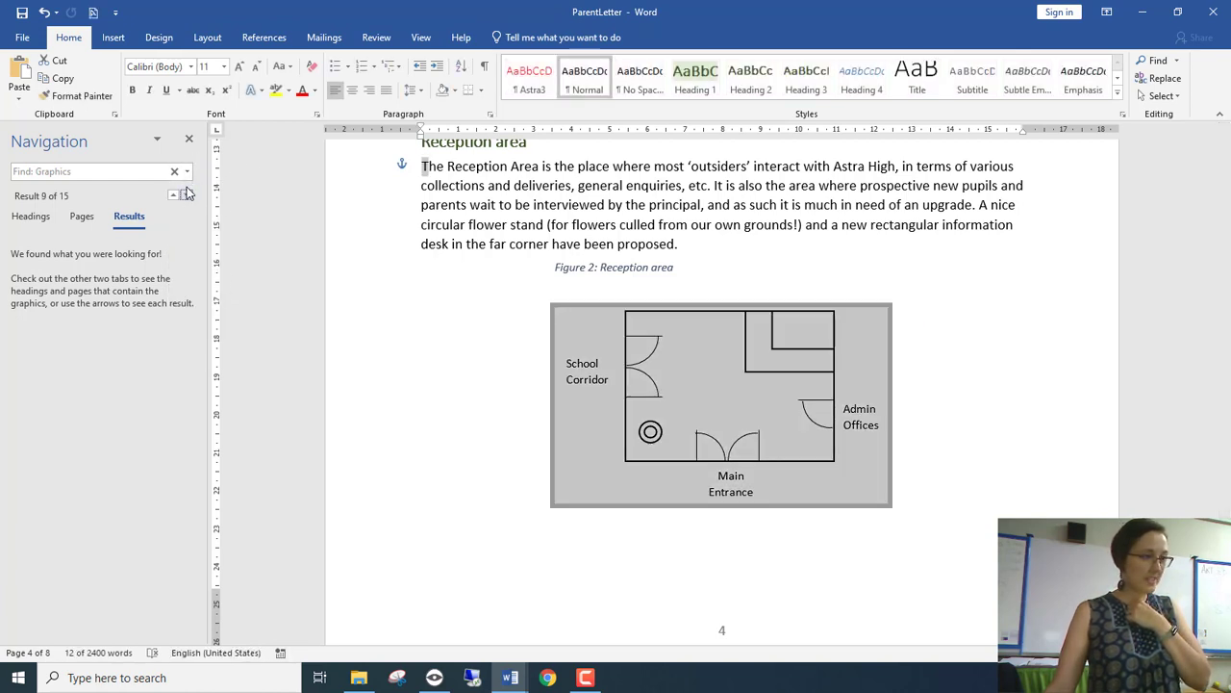
{"action": "left_click", "coordinate": [188, 171]}
{"action": "left_click", "coordinate": [220, 282]}
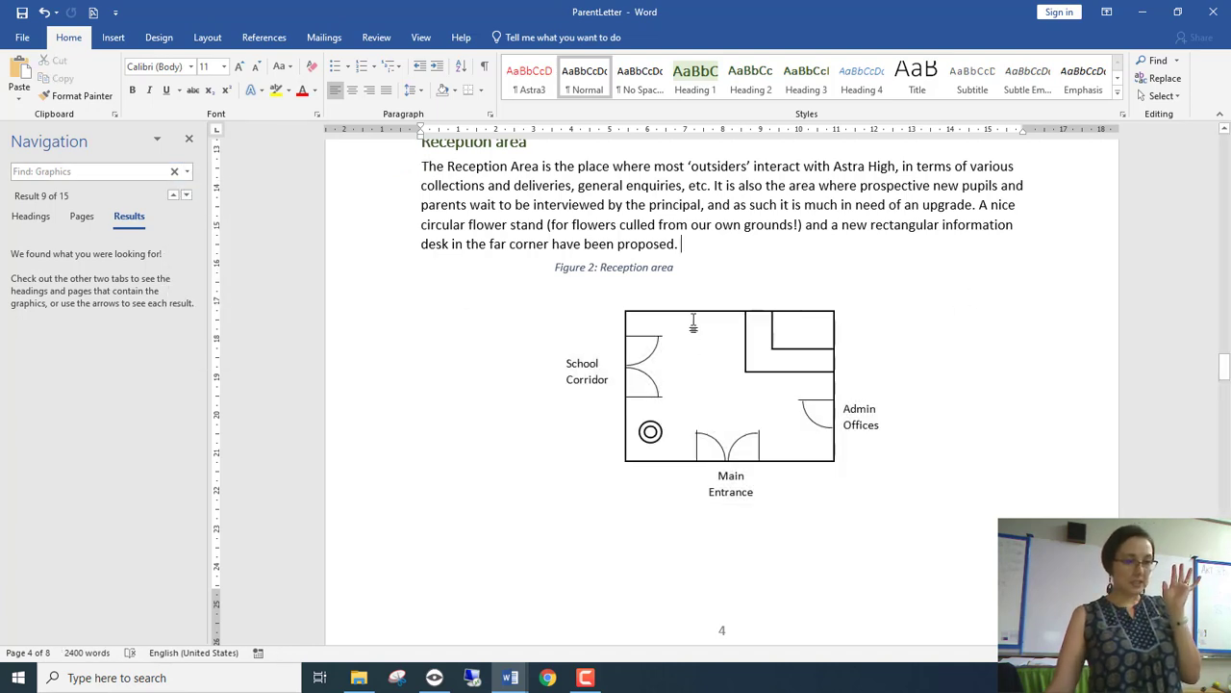
- Select the reception area drawing, examine its Size, Text Wrapping and Position layout settings, and cancel without changes
{"action": "left_click", "coordinate": [698, 318]}
{"action": "left_click", "coordinate": [524, 35]}
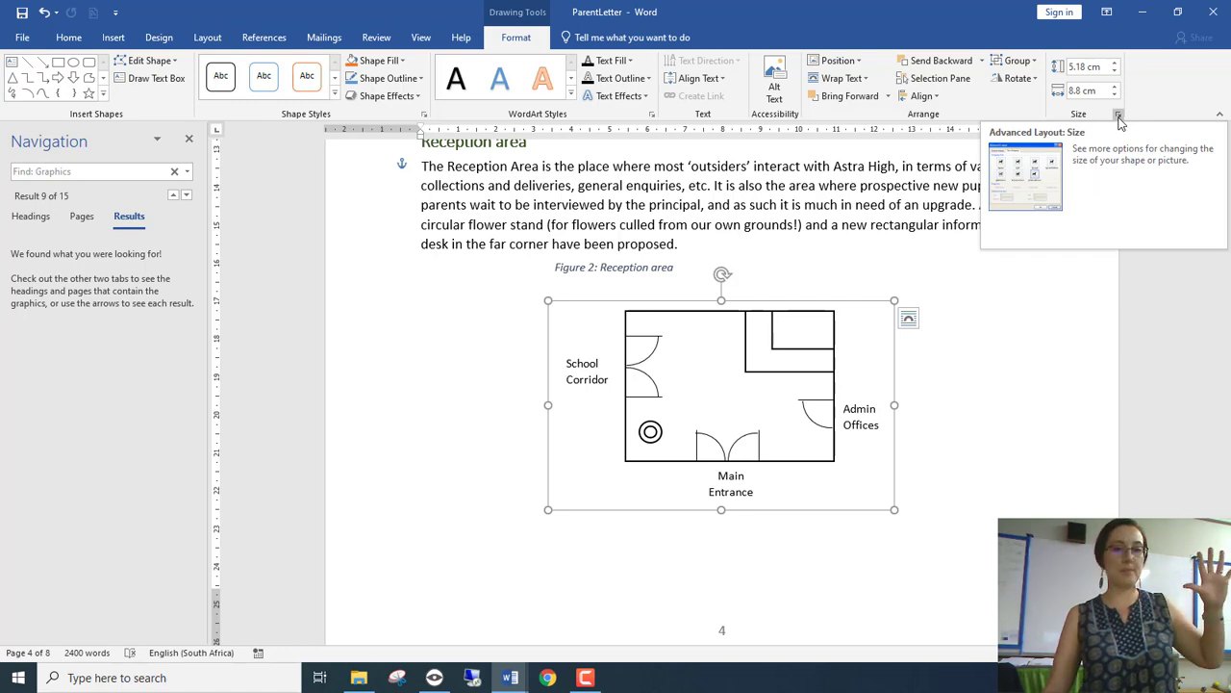
{"action": "left_click", "coordinate": [1118, 115]}
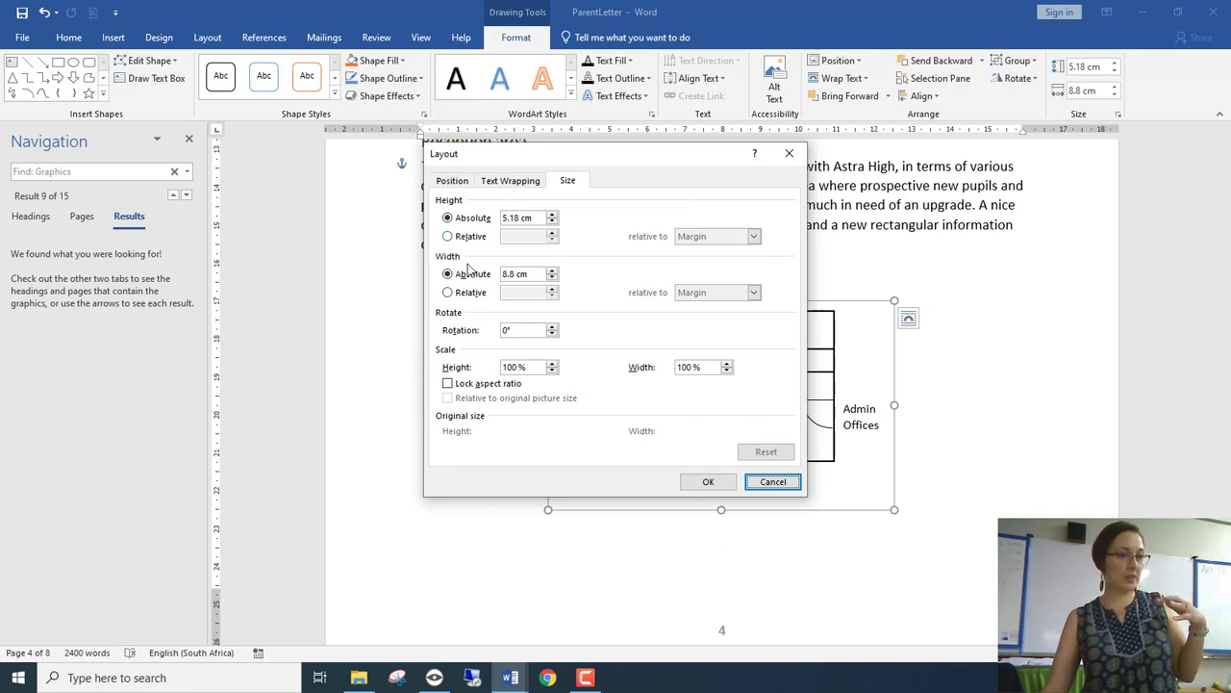
{"action": "left_click", "coordinate": [520, 186]}
{"action": "left_click", "coordinate": [465, 187]}
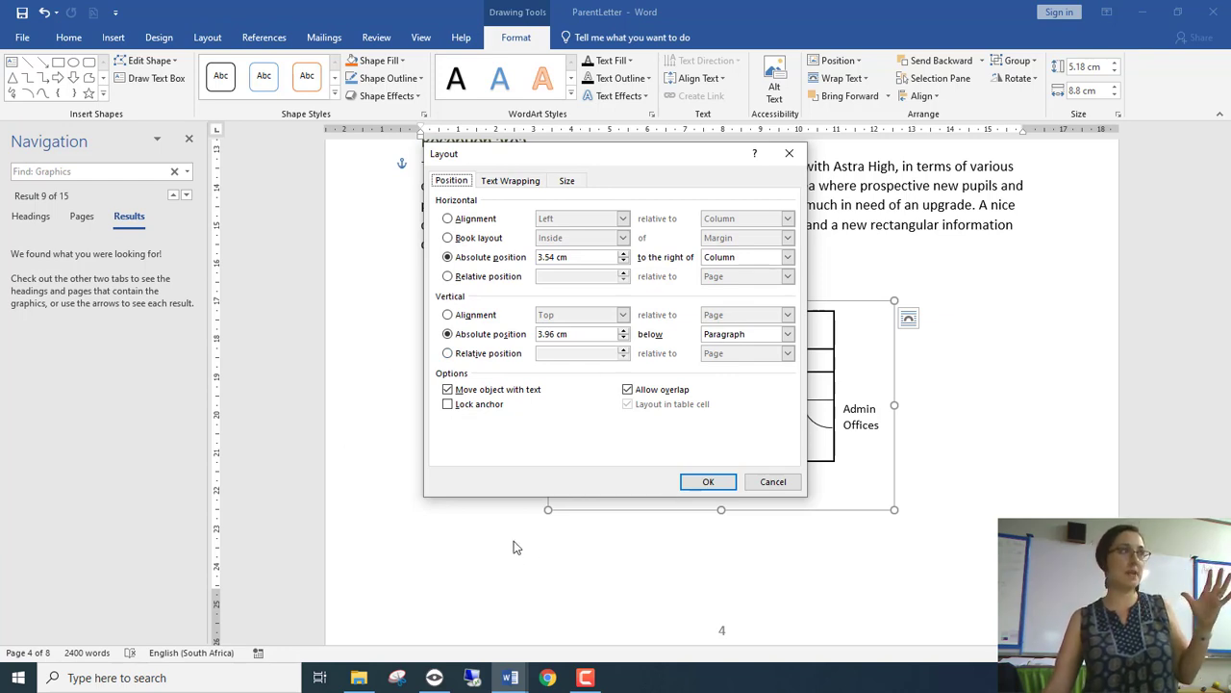
{"action": "left_click", "coordinate": [773, 483]}
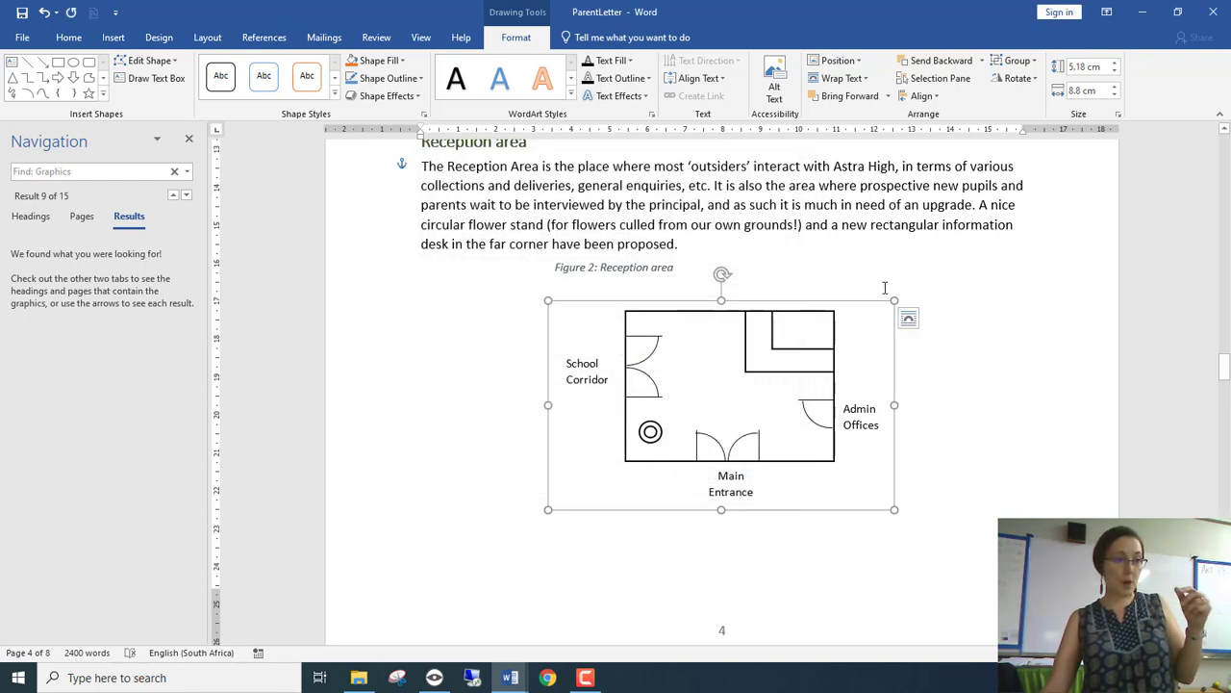
- Reopen the drawing's full layout settings through its layout options, review Position, Text Wrapping and Size, and cancel
{"action": "left_click", "coordinate": [907, 320]}
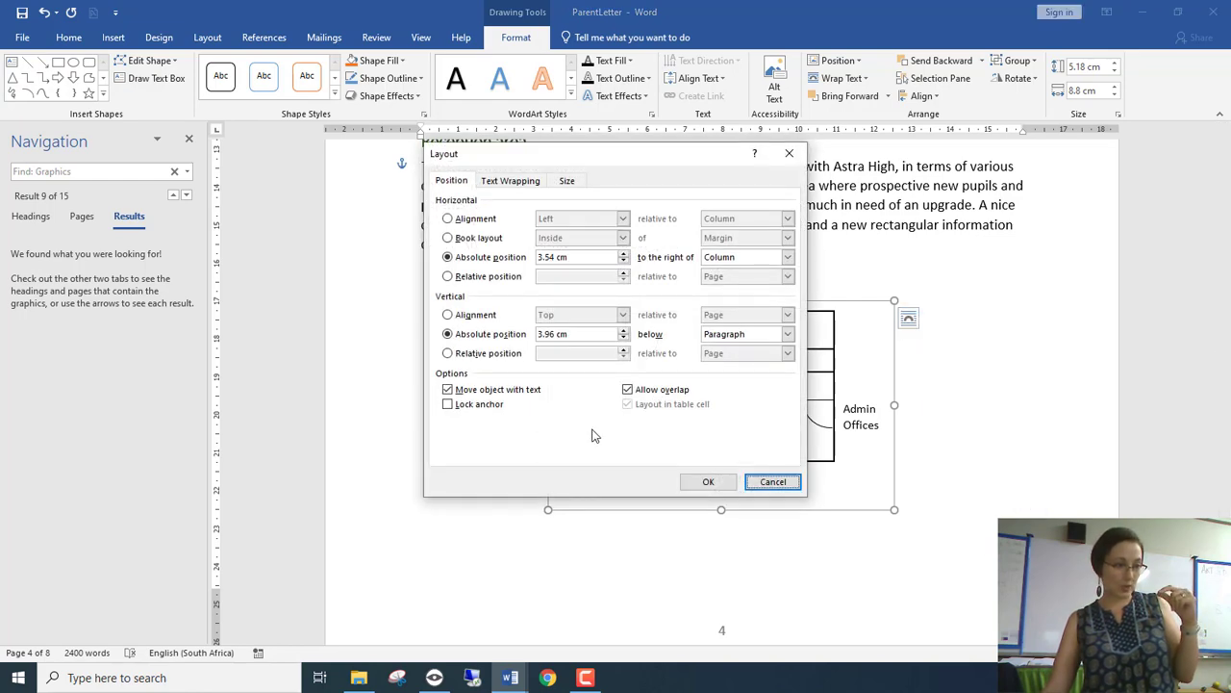
{"action": "left_click", "coordinate": [535, 183]}
{"action": "left_click", "coordinate": [568, 181]}
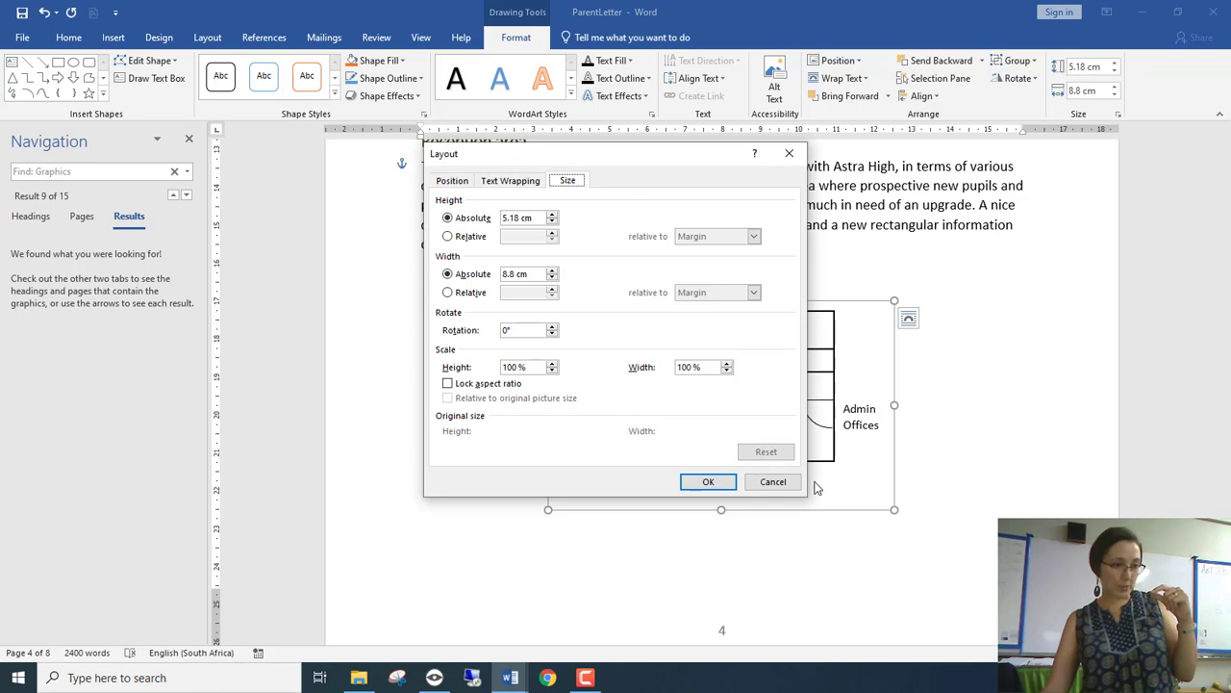
{"action": "left_click", "coordinate": [774, 481]}
- Paste the copied picture directly before the Reception area heading
{"action": "scroll", "coordinate": [619, 338], "scroll_direction": "up", "scroll_amount": 3}
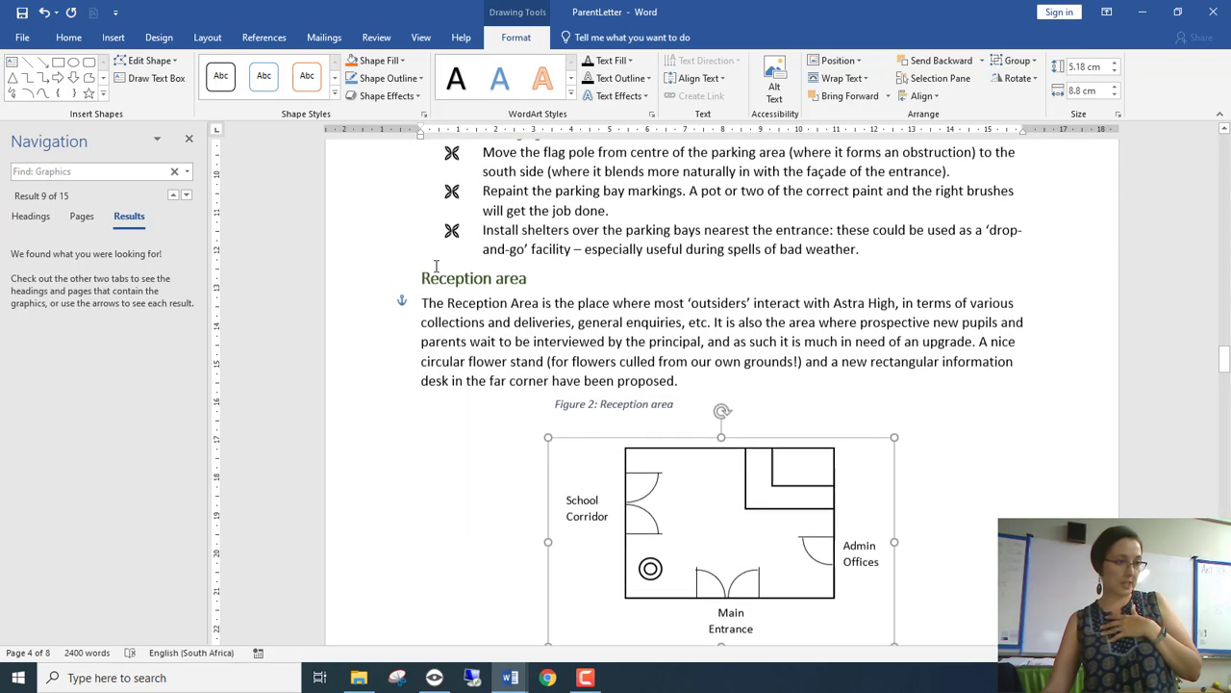
{"action": "left_click", "coordinate": [423, 281]}
{"action": "key", "text": "ctrl+v"}
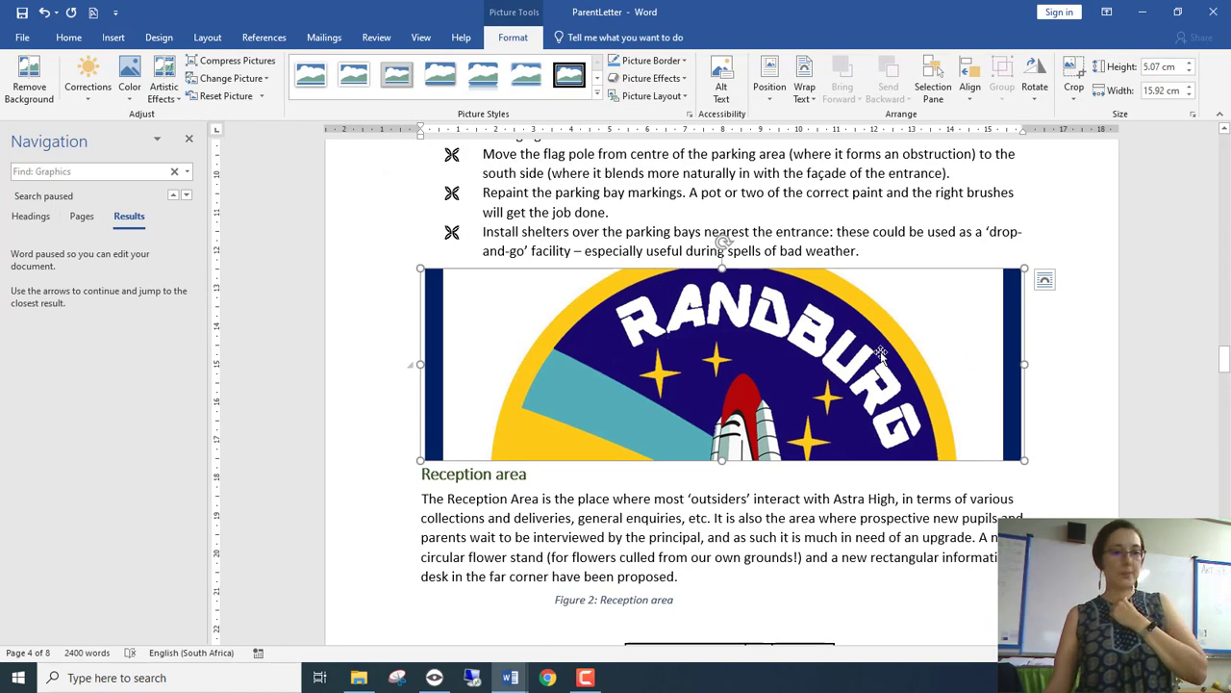
- Review the pasted Randburg picture's Size settings in the Layout dialog and cancel without changes
{"action": "right_click", "coordinate": [818, 355]}
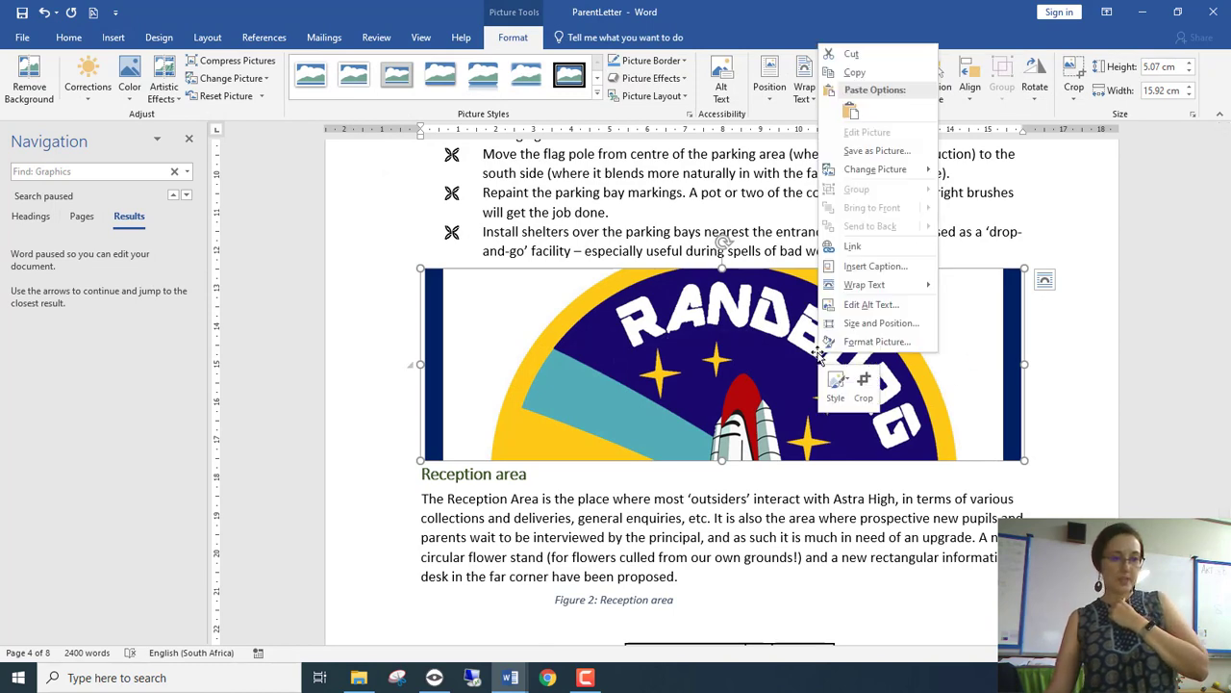
{"action": "left_click", "coordinate": [871, 325]}
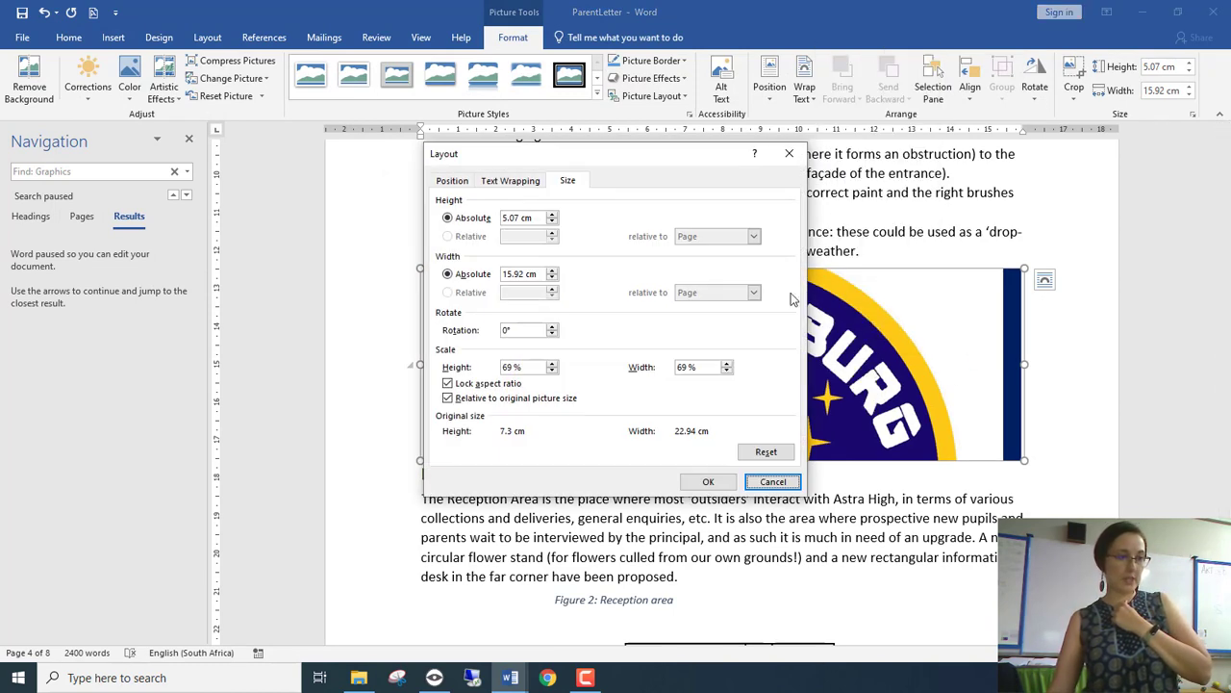
{"action": "left_click", "coordinate": [784, 481]}
- Show the Format Picture settings for the Randburg picture and examine its layout, picture, fill, line and effects categories
{"action": "right_click", "coordinate": [816, 285]}
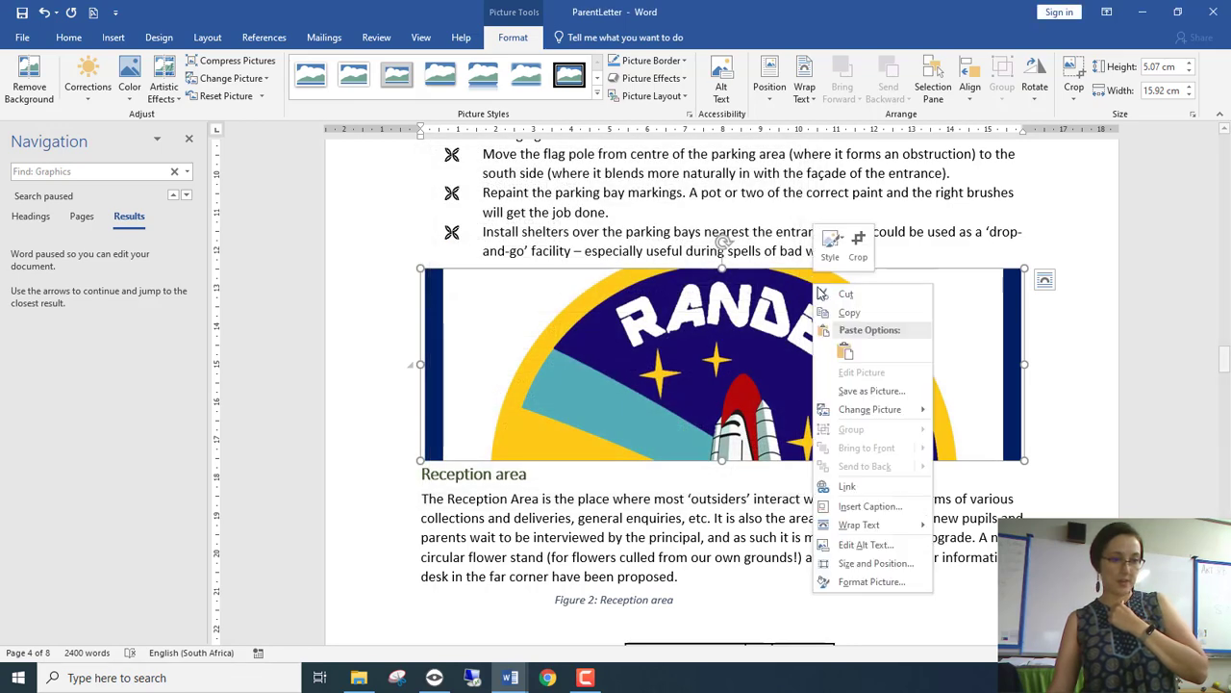
{"action": "left_click", "coordinate": [871, 582]}
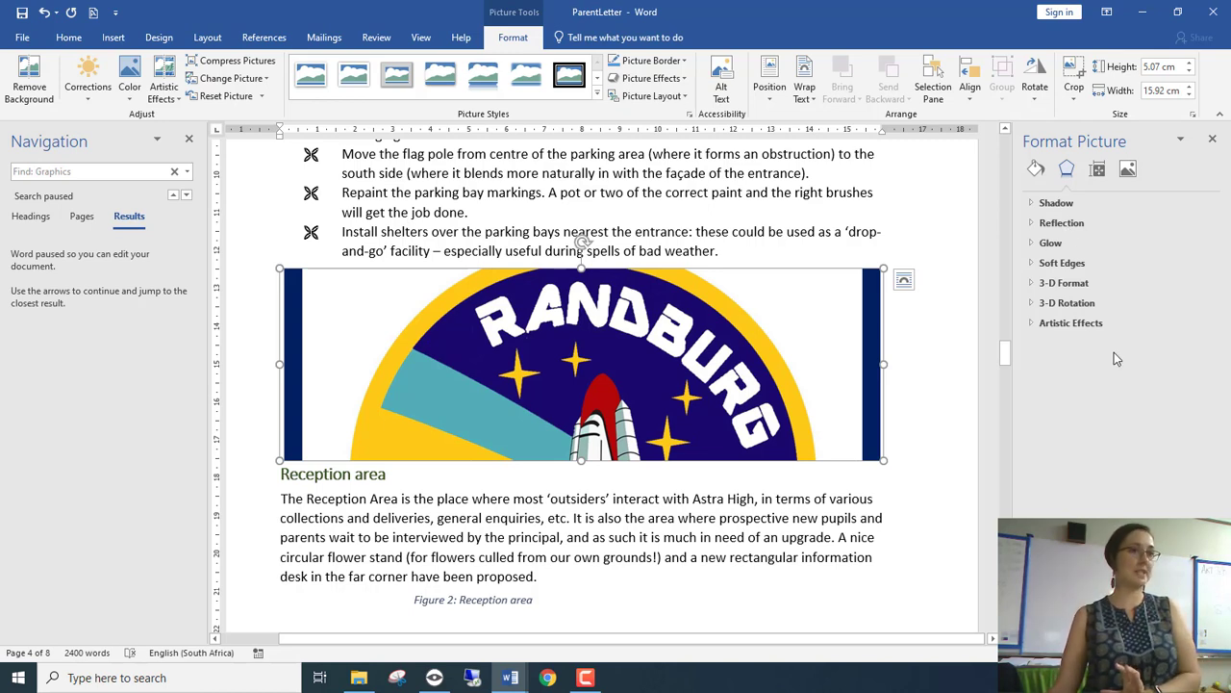
{"action": "left_click", "coordinate": [1097, 175]}
{"action": "left_click", "coordinate": [1130, 177]}
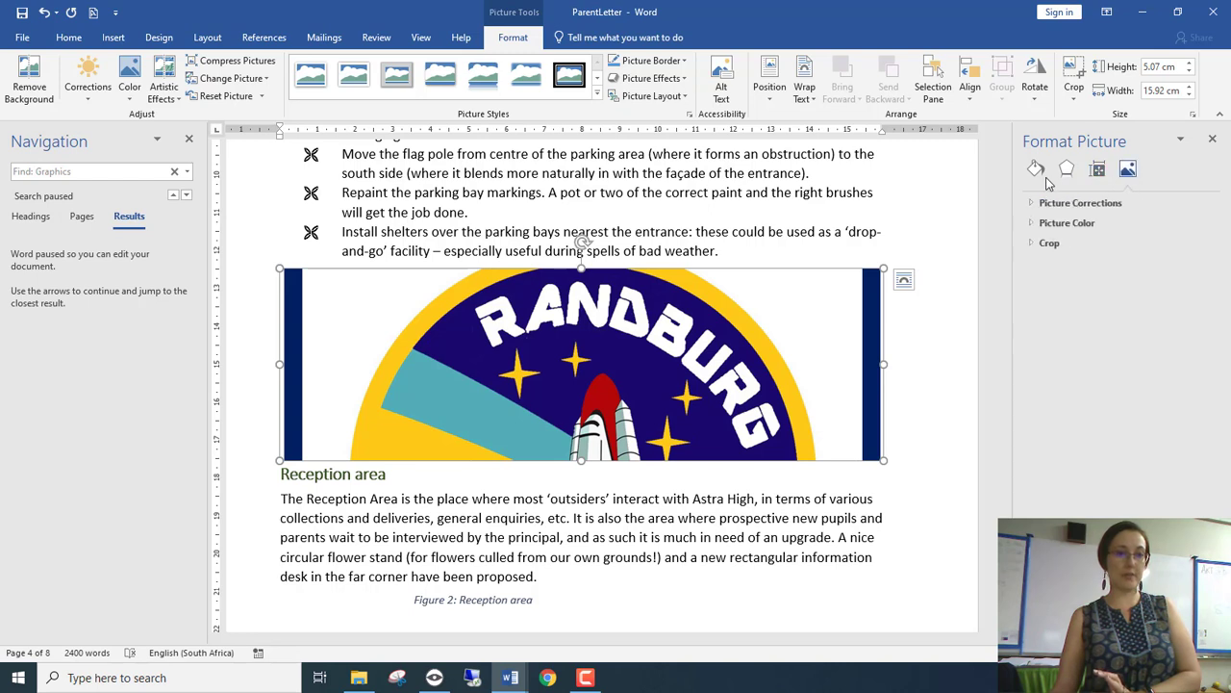
{"action": "left_click", "coordinate": [1037, 171]}
{"action": "left_click", "coordinate": [1043, 203]}
{"action": "left_click", "coordinate": [1044, 318]}
{"action": "left_click", "coordinate": [1066, 169]}
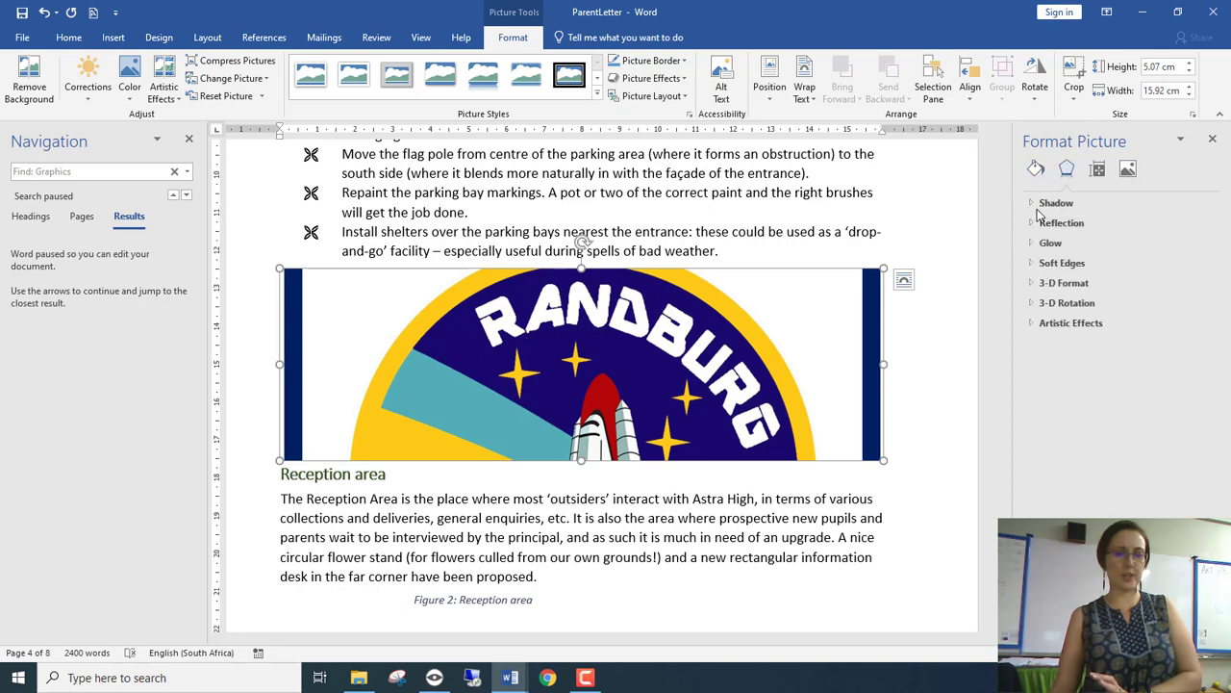
- Expand the Shadow, Reflection and Glow effects, apply a blue 18 pt glow preset to the picture, and close the formatting pane
{"action": "left_click", "coordinate": [1058, 203]}
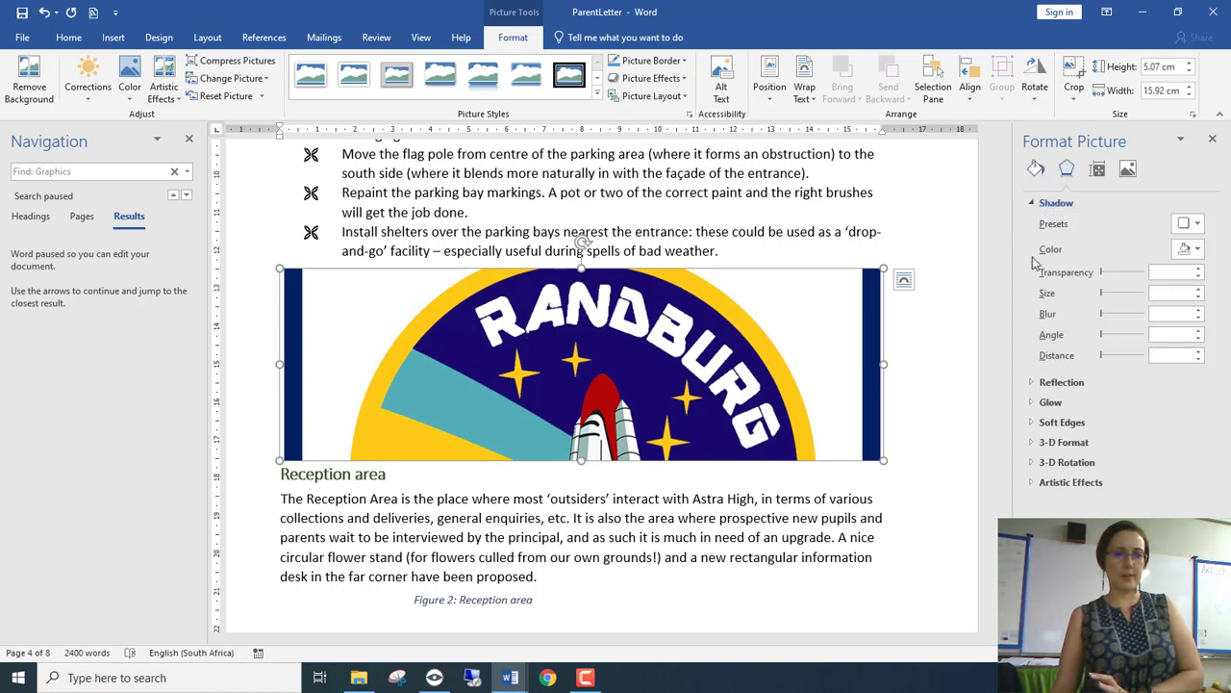
{"action": "left_click", "coordinate": [1058, 382]}
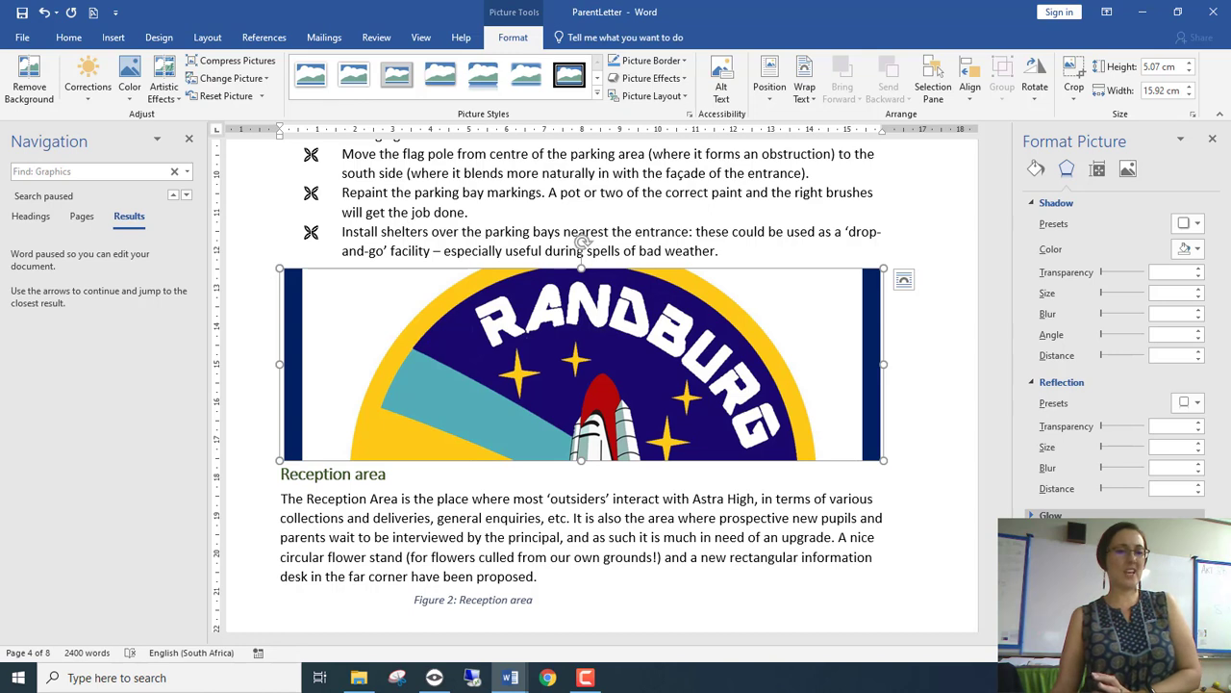
{"action": "left_click", "coordinate": [1043, 514]}
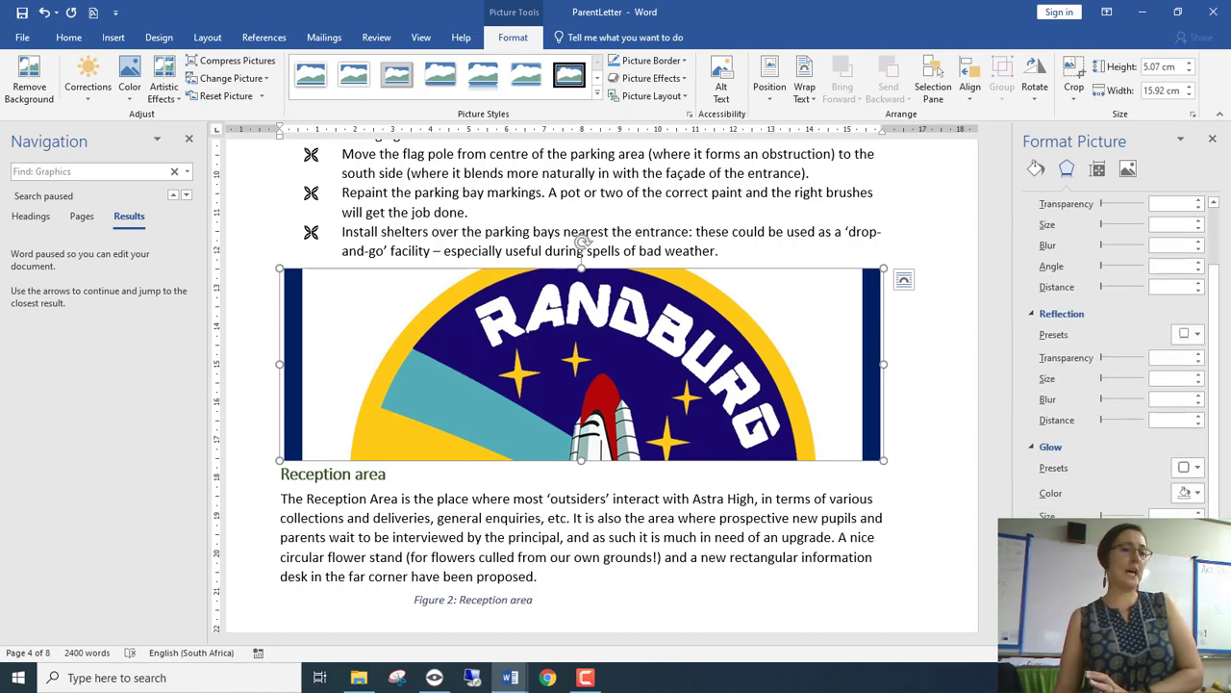
{"action": "left_click", "coordinate": [1197, 469]}
{"action": "left_click", "coordinate": [1164, 438]}
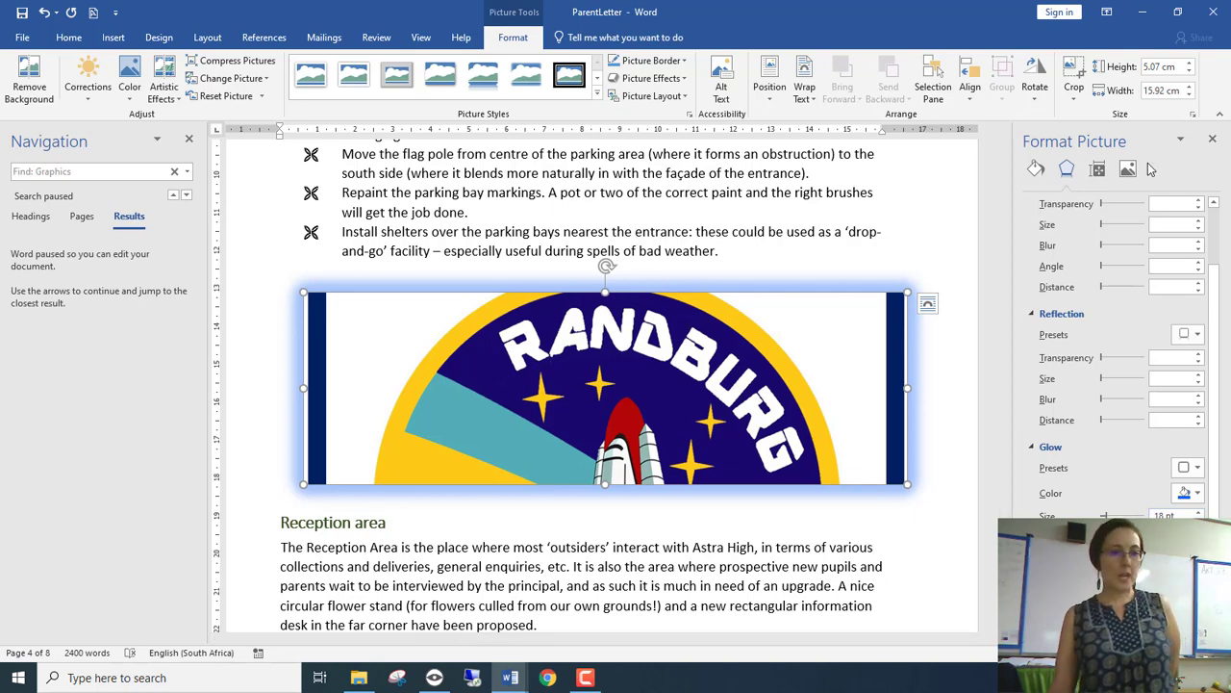
{"action": "left_click", "coordinate": [802, 231]}
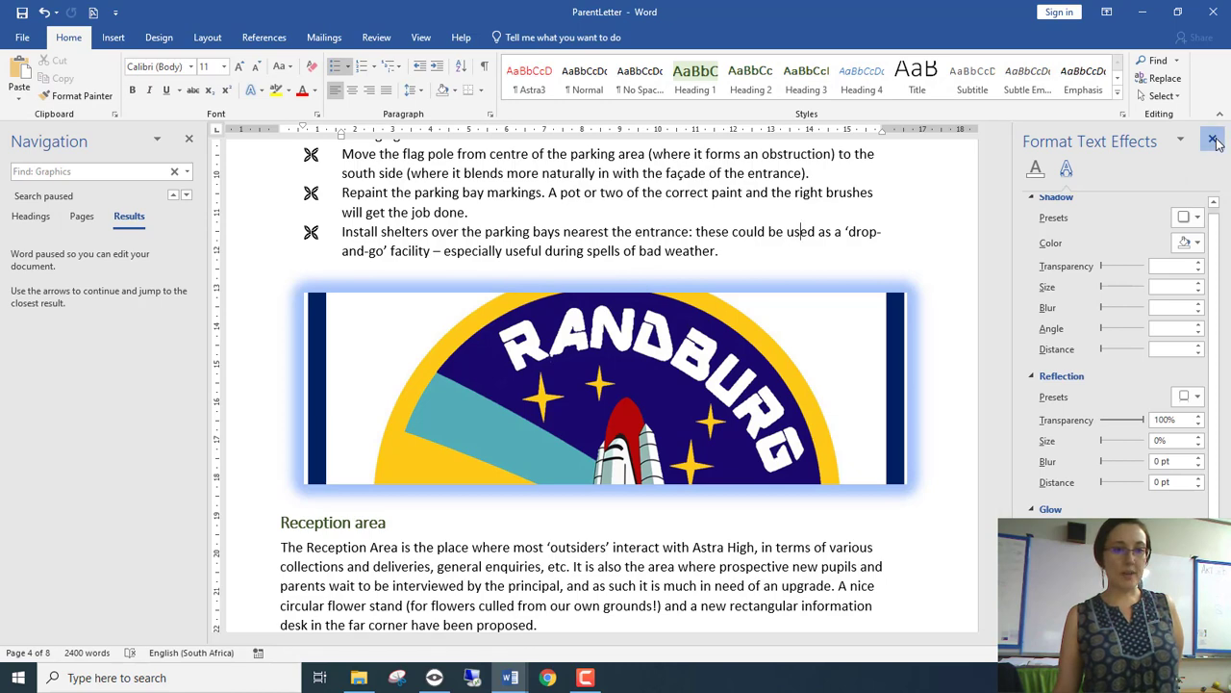
{"action": "left_click", "coordinate": [1213, 139]}
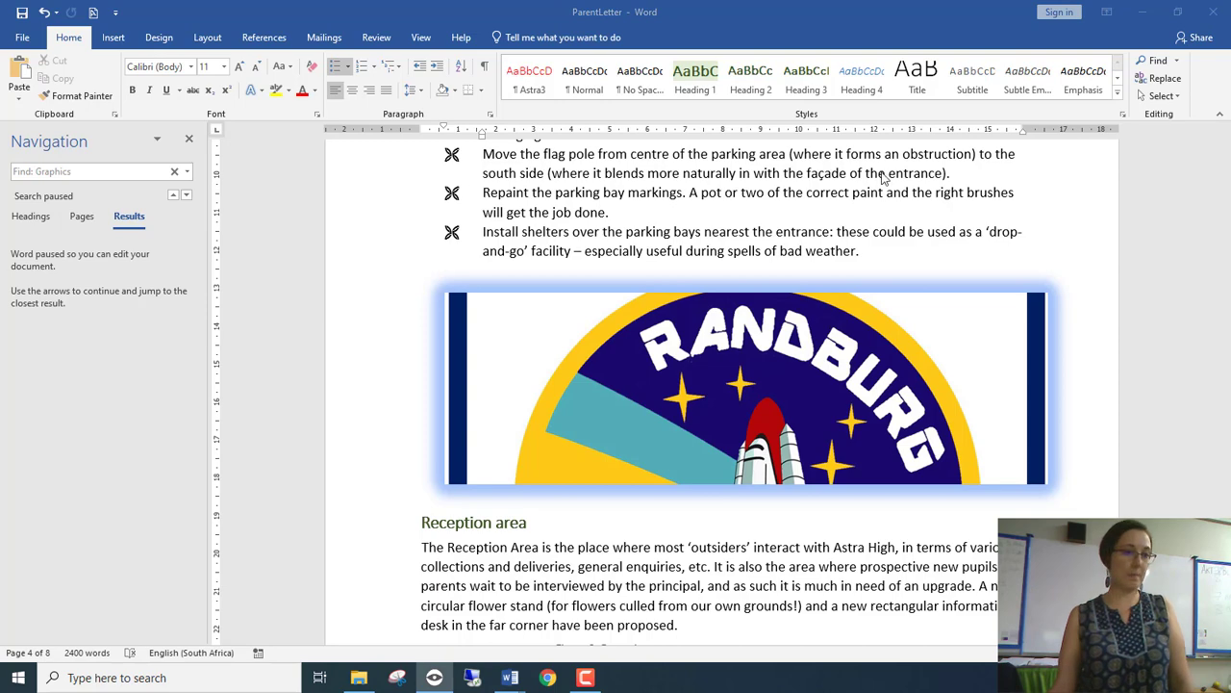
- Reveal the formatting of the parking bay markings bullet, and inspect the ASTRA HIGH SCHOOL heading on page 1
{"action": "left_click", "coordinate": [798, 193]}
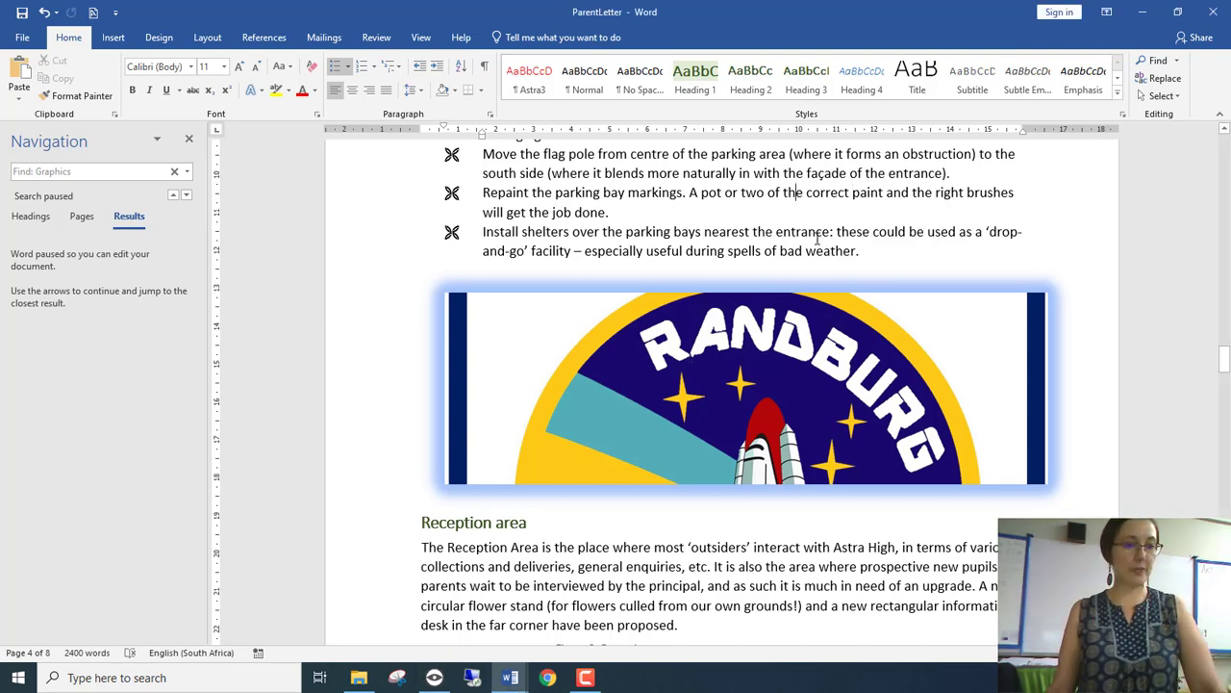
{"action": "key", "text": "shift+F1"}
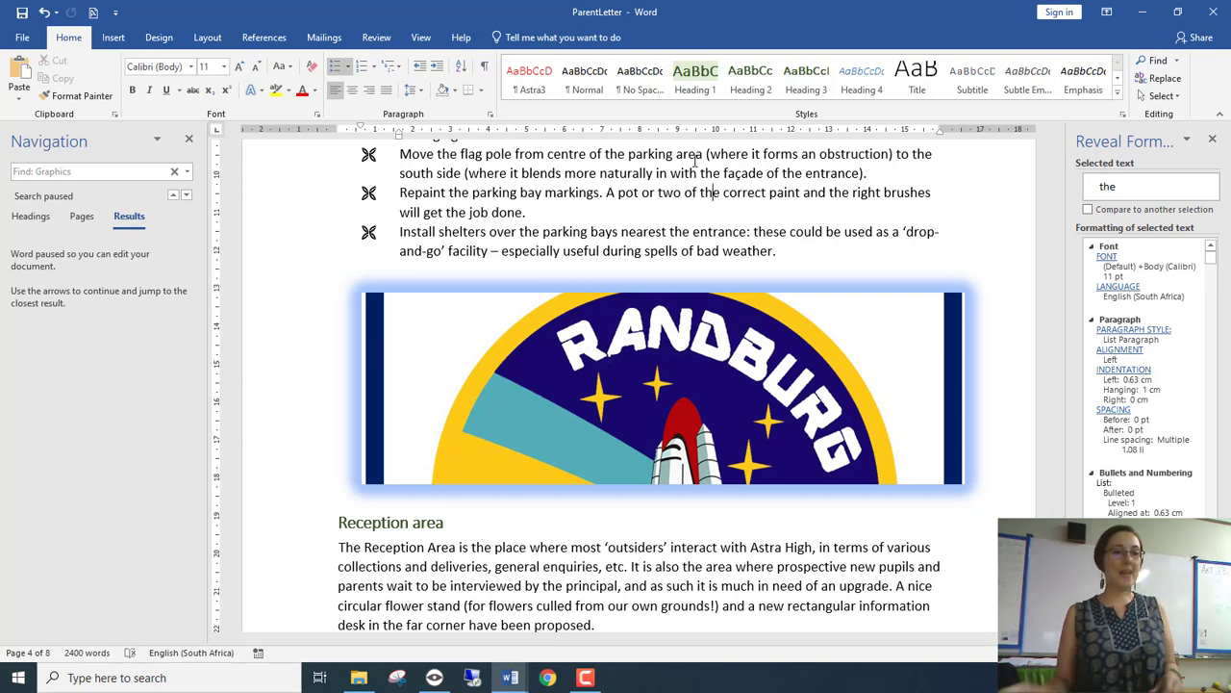
{"action": "scroll", "coordinate": [1058, 327], "scroll_direction": "up", "scroll_amount": 10}
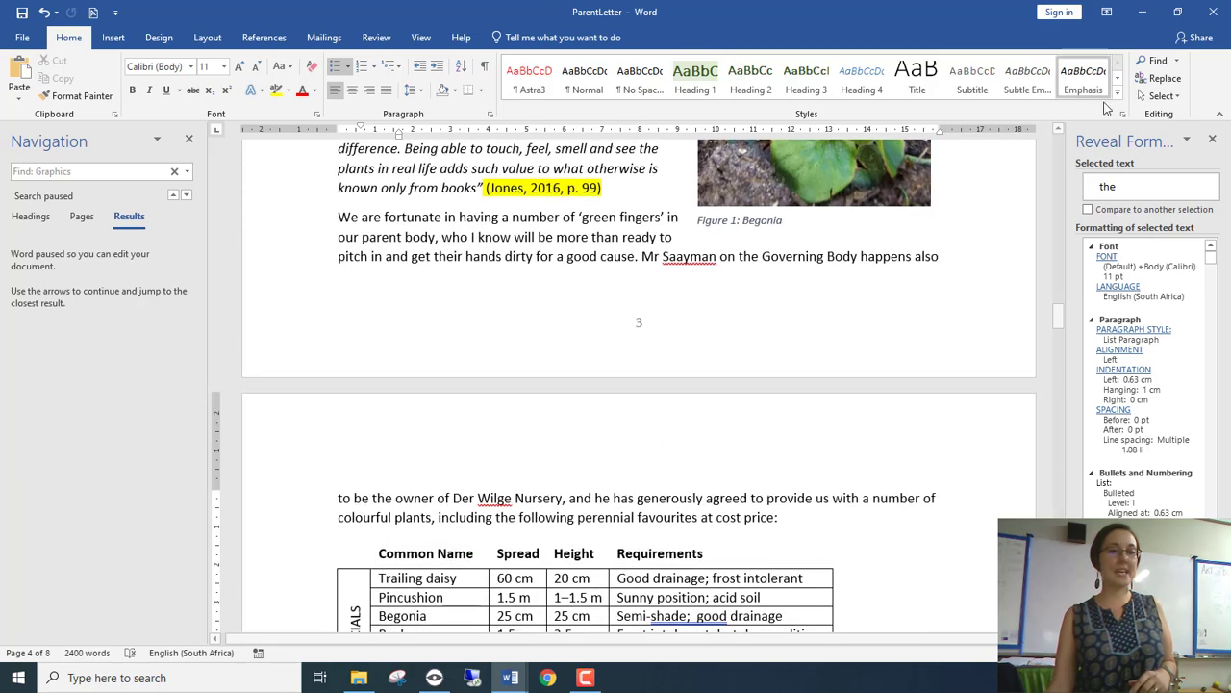
{"action": "scroll", "coordinate": [1056, 300], "scroll_direction": "up", "scroll_amount": 15}
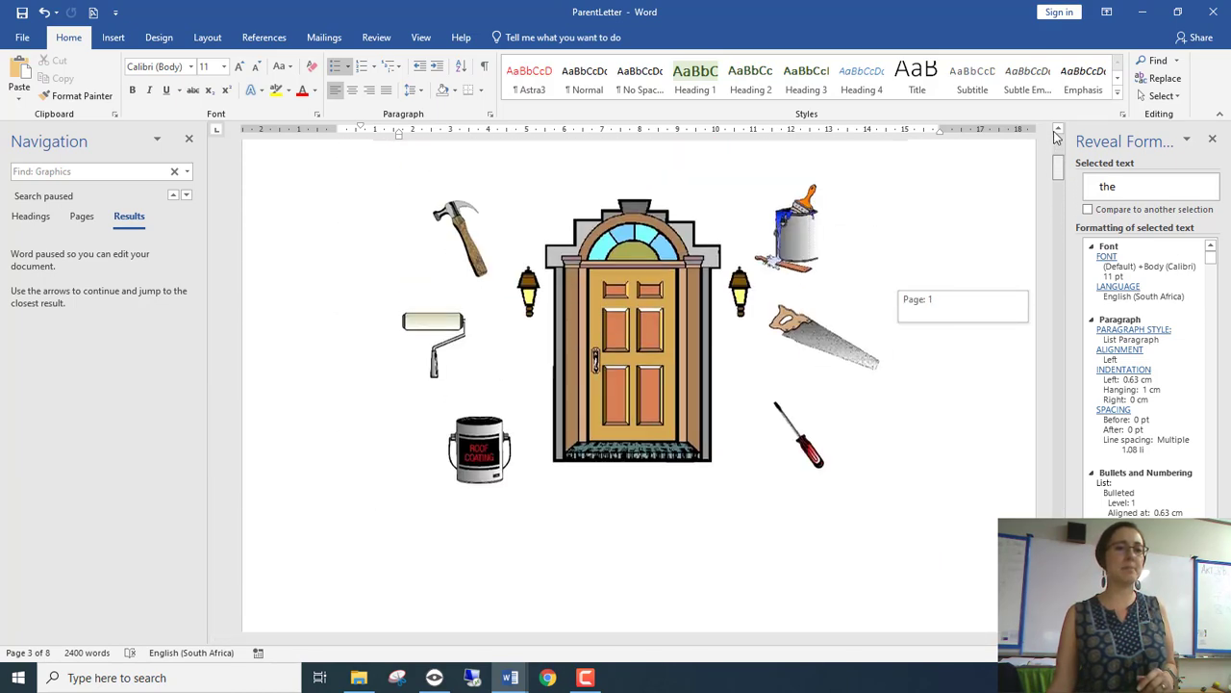
{"action": "left_click", "coordinate": [439, 272]}
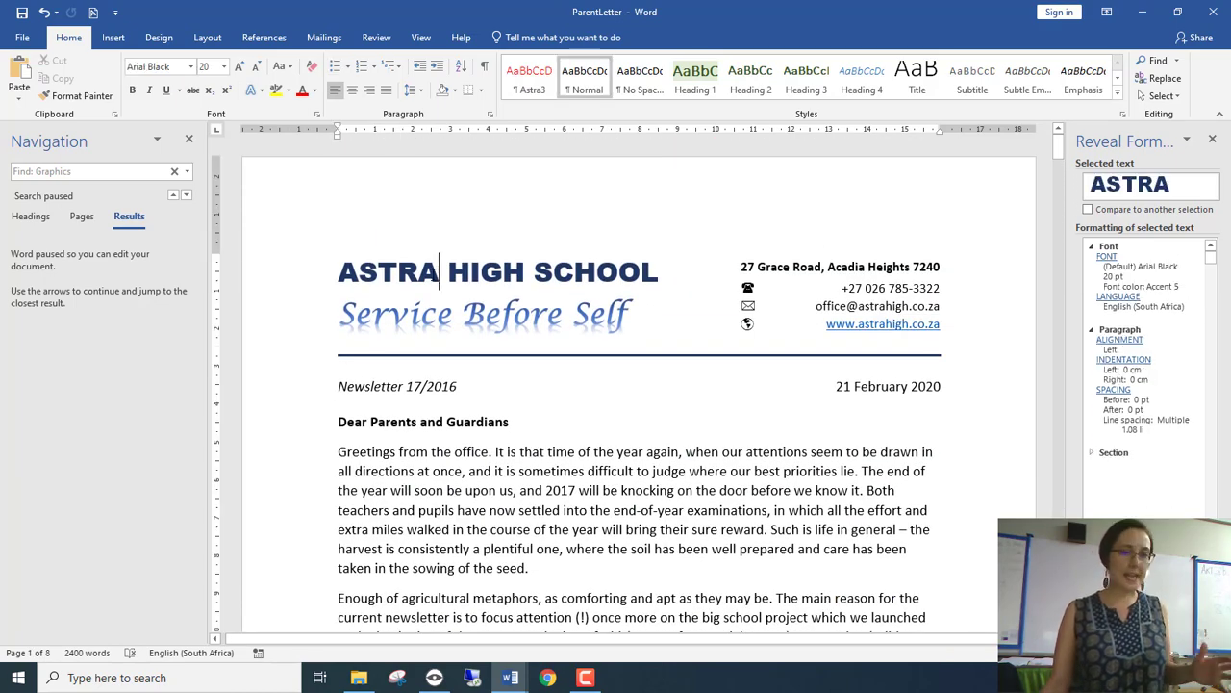
- Inspect the first body paragraph's formatting at "will", widening the Reveal Formatting pane and expanding its Section details
{"action": "scroll", "coordinate": [437, 423], "scroll_direction": "down", "scroll_amount": 2}
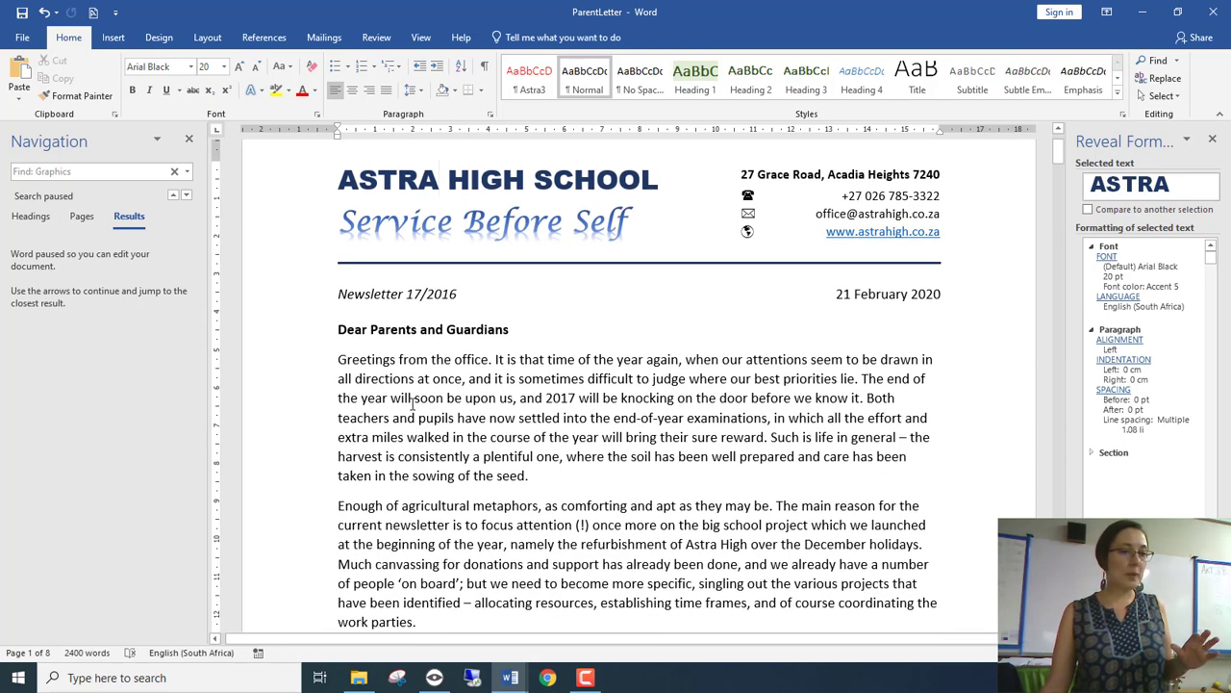
{"action": "left_click", "coordinate": [413, 399]}
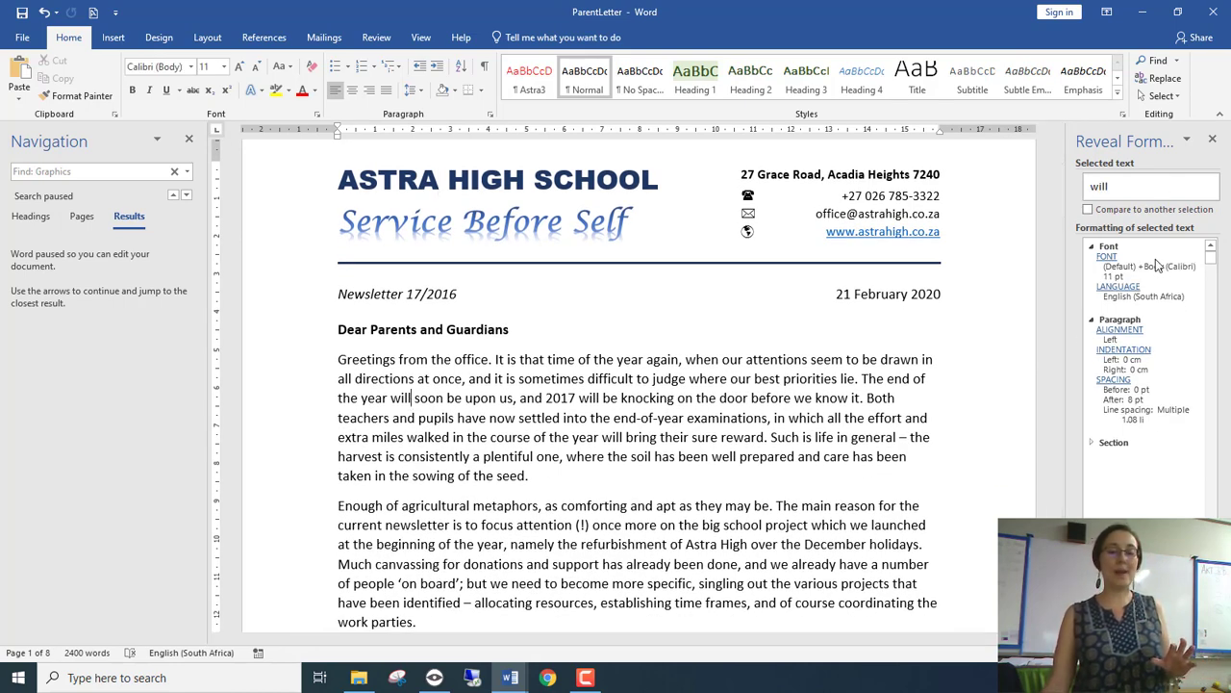
{"action": "left_click_drag", "start_coordinate": [1066, 252], "coordinate": [1004, 240]}
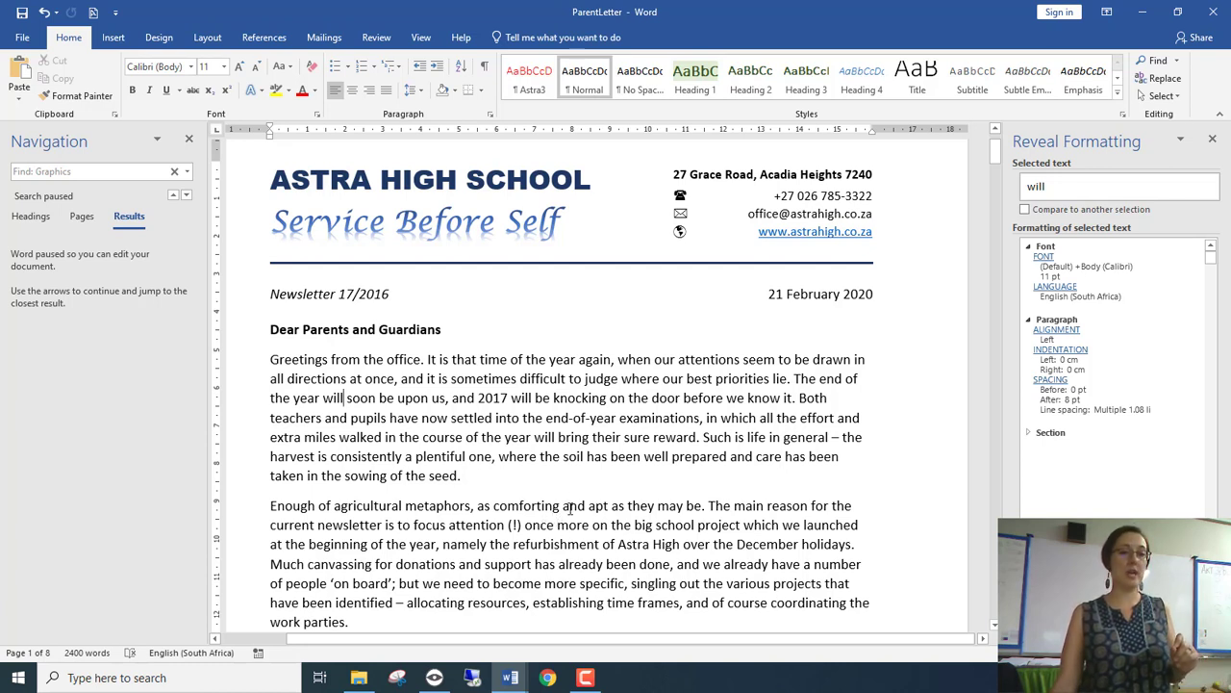
{"action": "left_click", "coordinate": [1047, 435]}
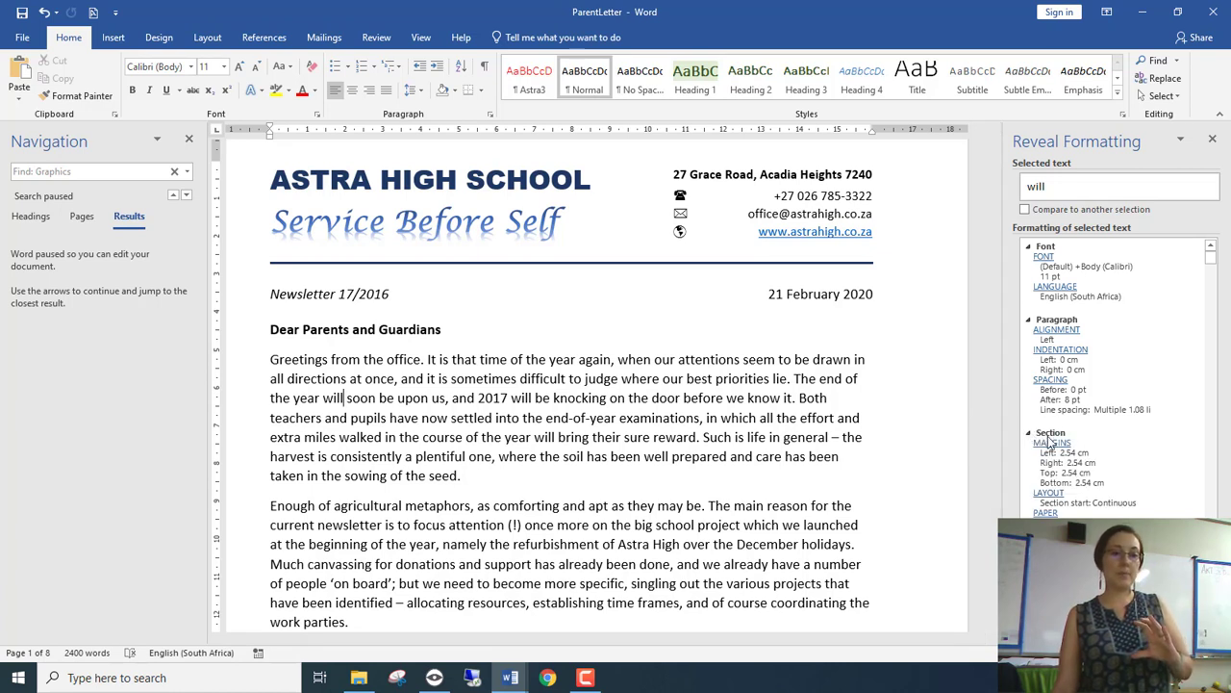
{"action": "left_click", "coordinate": [1029, 434]}
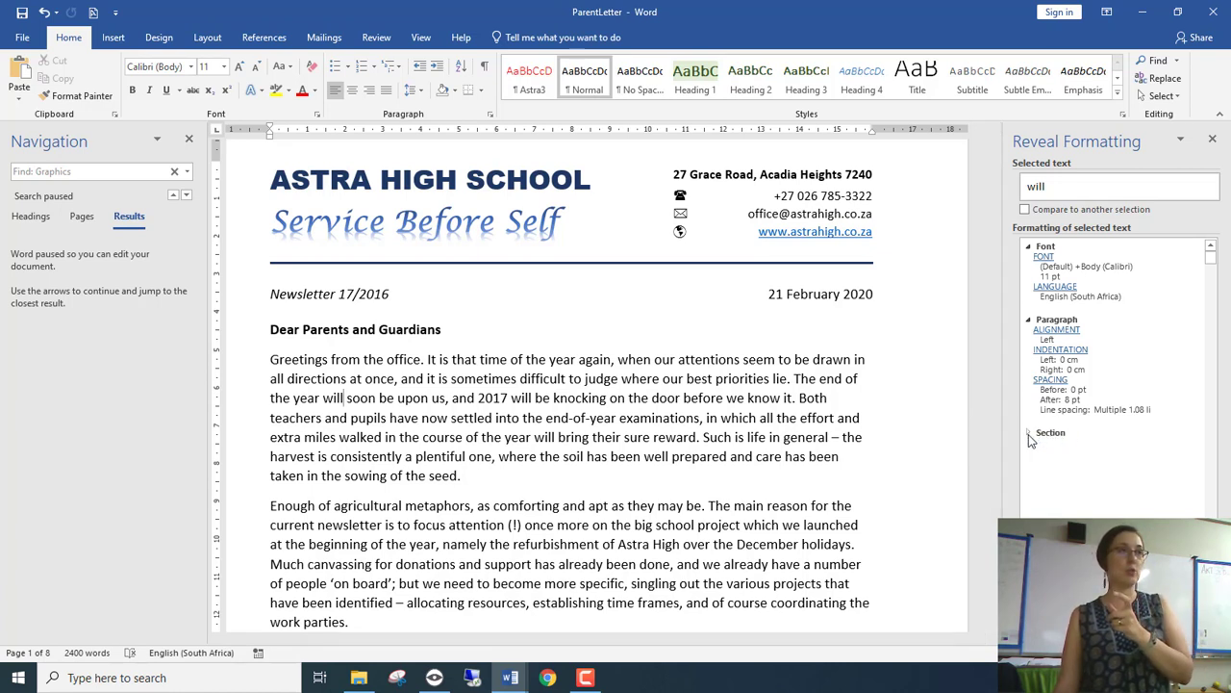
{"action": "left_click", "coordinate": [1029, 433]}
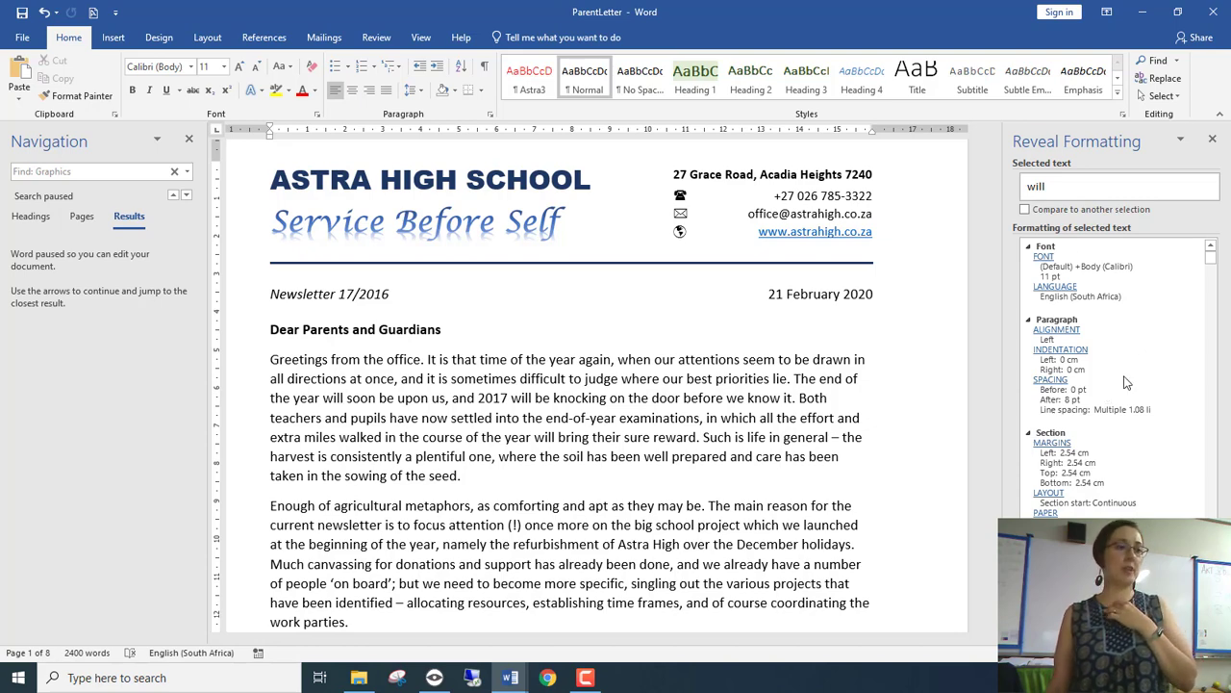
- Inspect the formatting of the Pincushion height cell in the plant table, view its border settings, and cancel without changes
{"action": "left_click", "coordinate": [695, 417]}
{"action": "scroll", "coordinate": [700, 507], "scroll_direction": "down", "scroll_amount": 10}
{"action": "scroll", "coordinate": [700, 506], "scroll_direction": "down", "scroll_amount": 15}
{"action": "scroll", "coordinate": [702, 509], "scroll_direction": "down", "scroll_amount": 12}
{"action": "scroll", "coordinate": [736, 440], "scroll_direction": "up", "scroll_amount": 5}
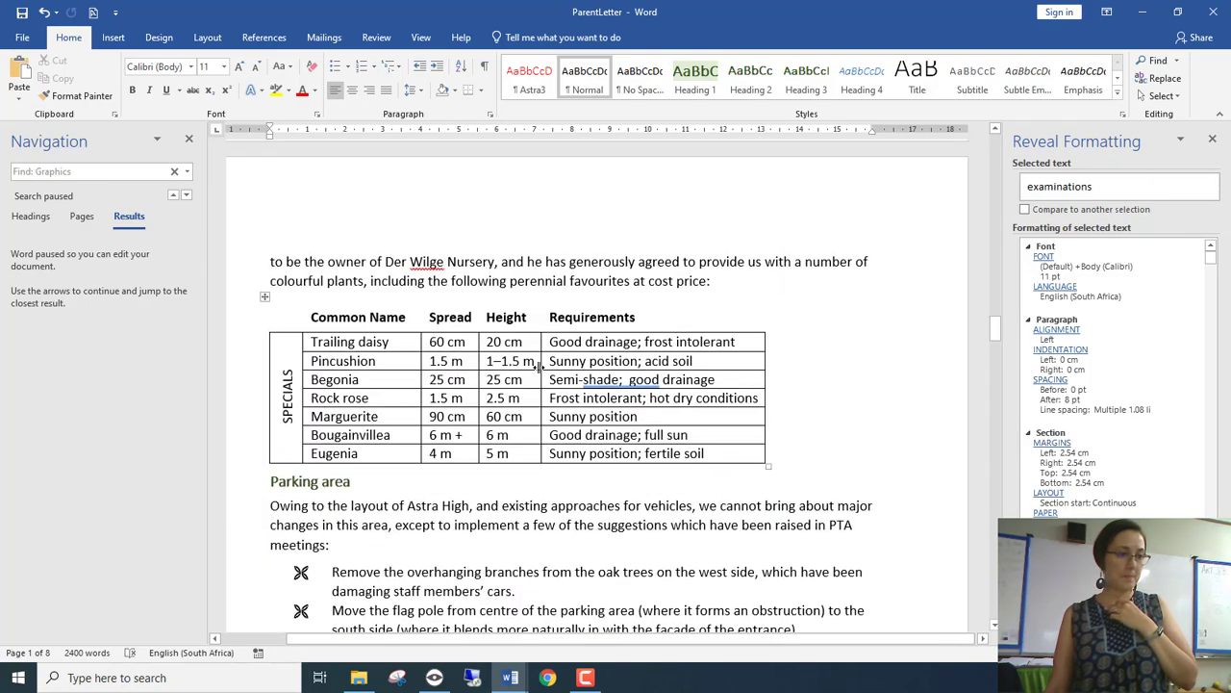
{"action": "left_click", "coordinate": [502, 361]}
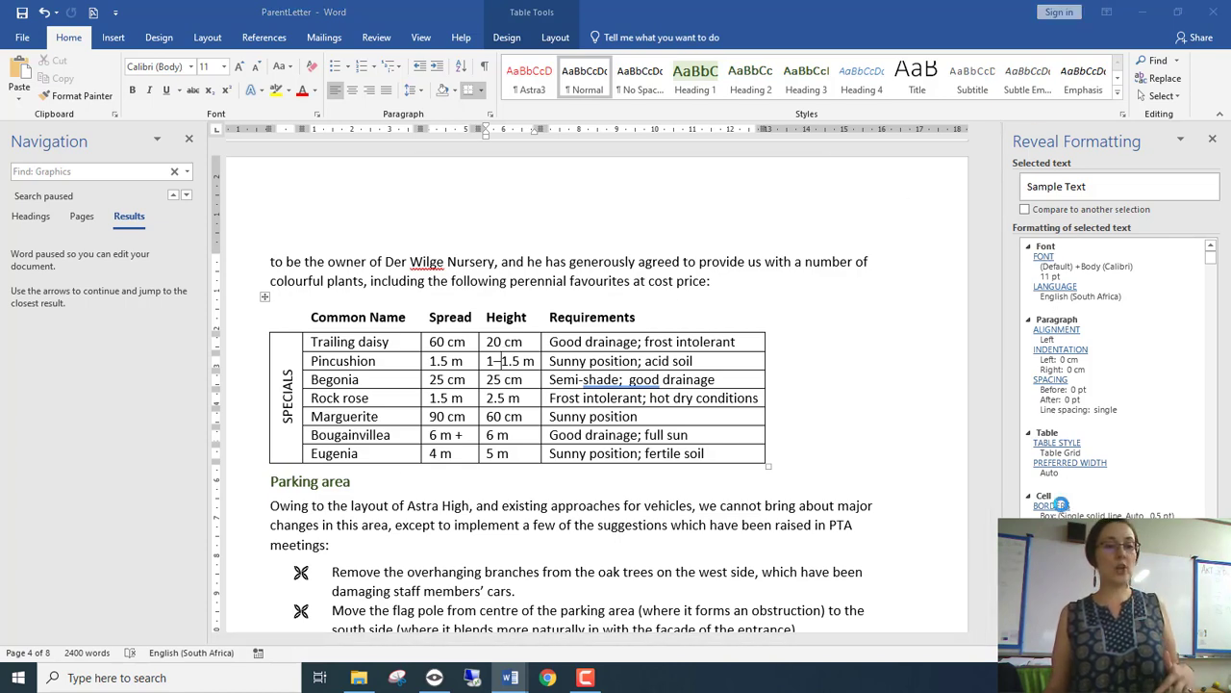
{"action": "left_click", "coordinate": [1055, 505]}
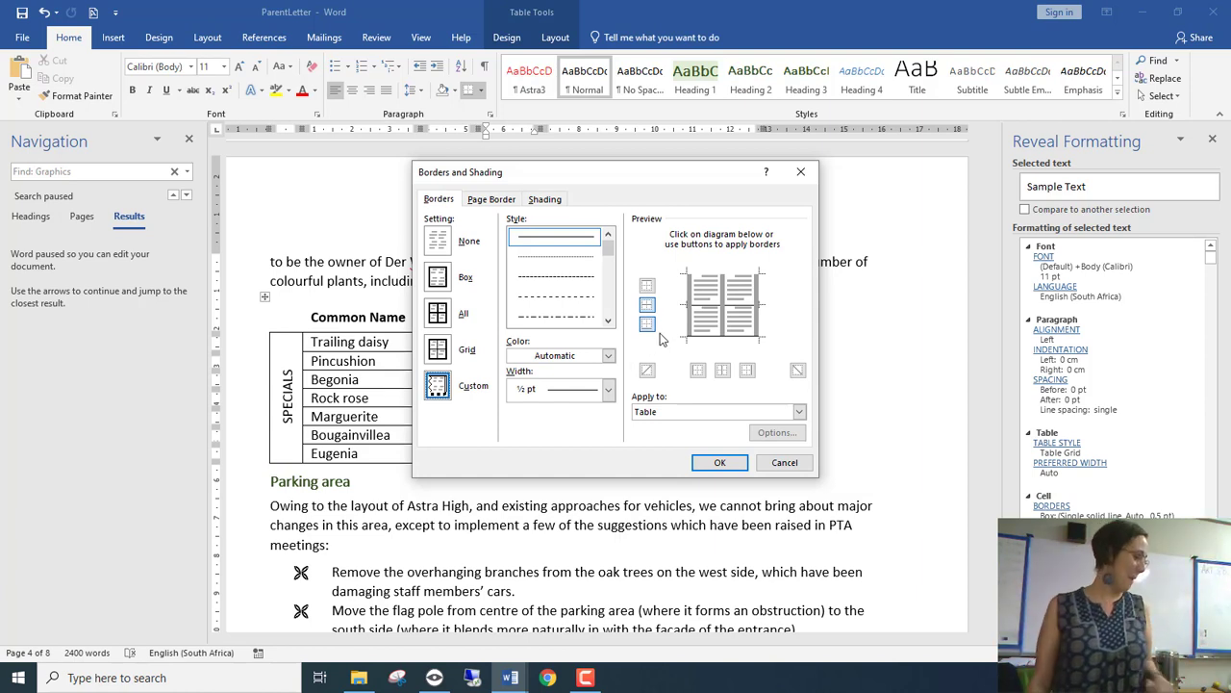
{"action": "left_click", "coordinate": [784, 463]}
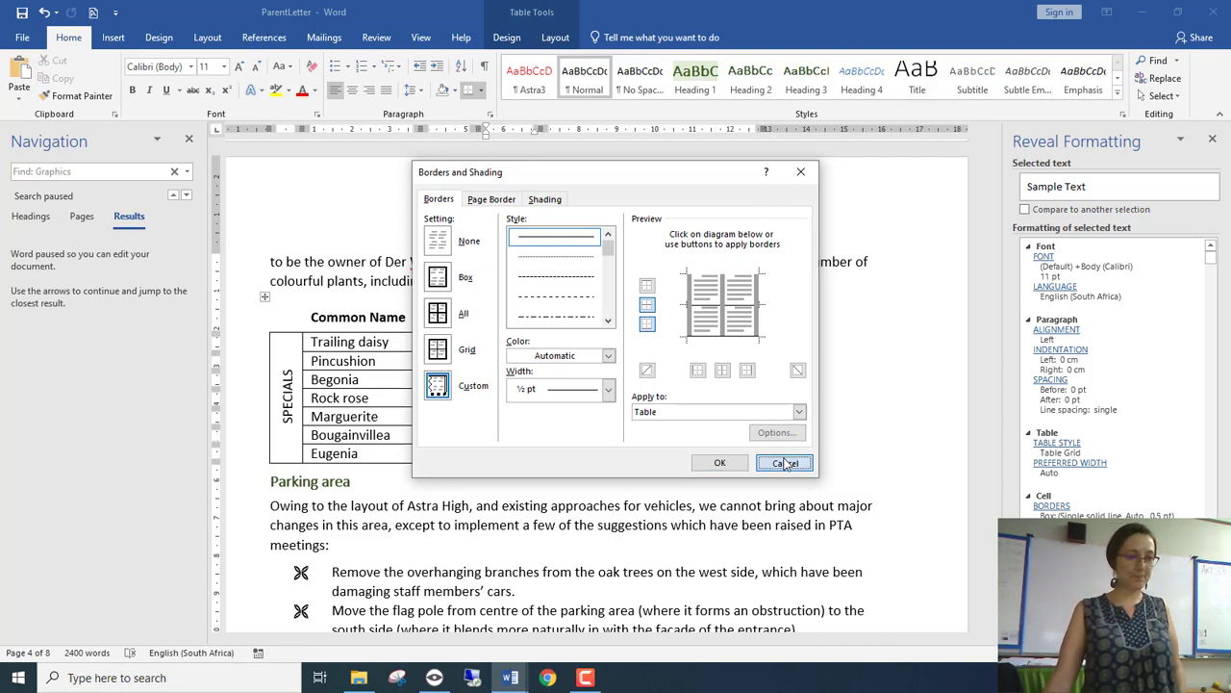
{"action": "left_click", "coordinate": [566, 526]}
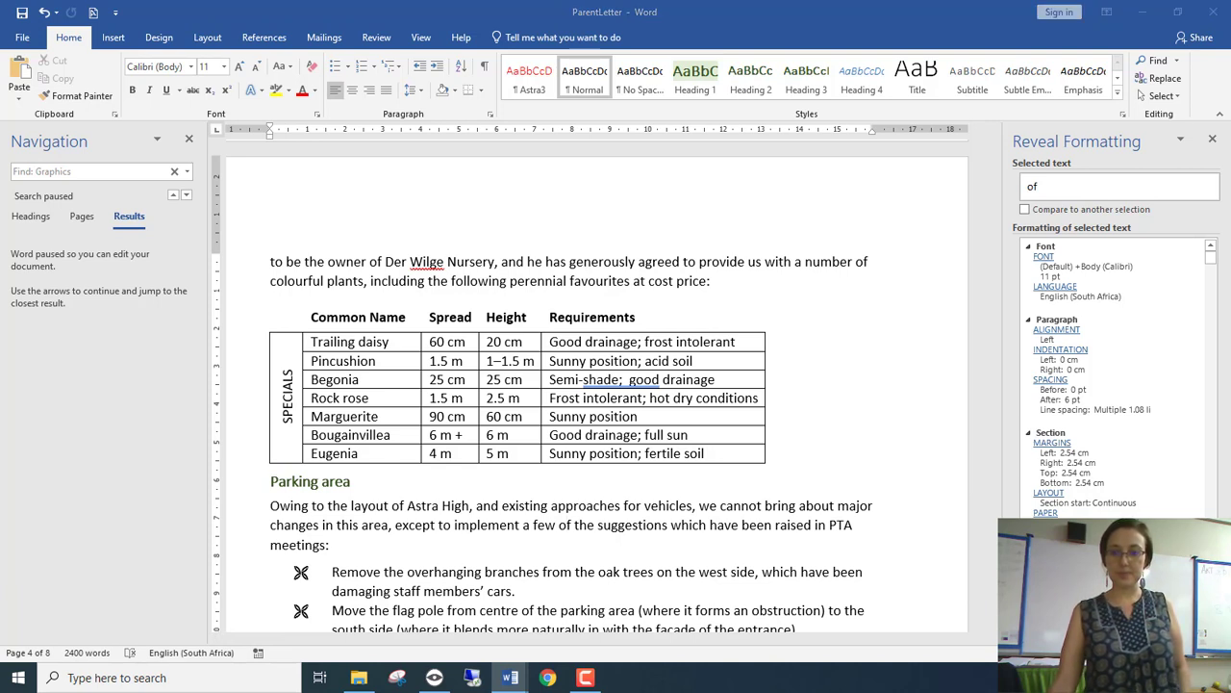
- Return to page 1, check the formatting of "course" in the second body paragraph, and close Reveal Formatting
{"action": "left_click_drag", "start_coordinate": [998, 330], "coordinate": [910, 108]}
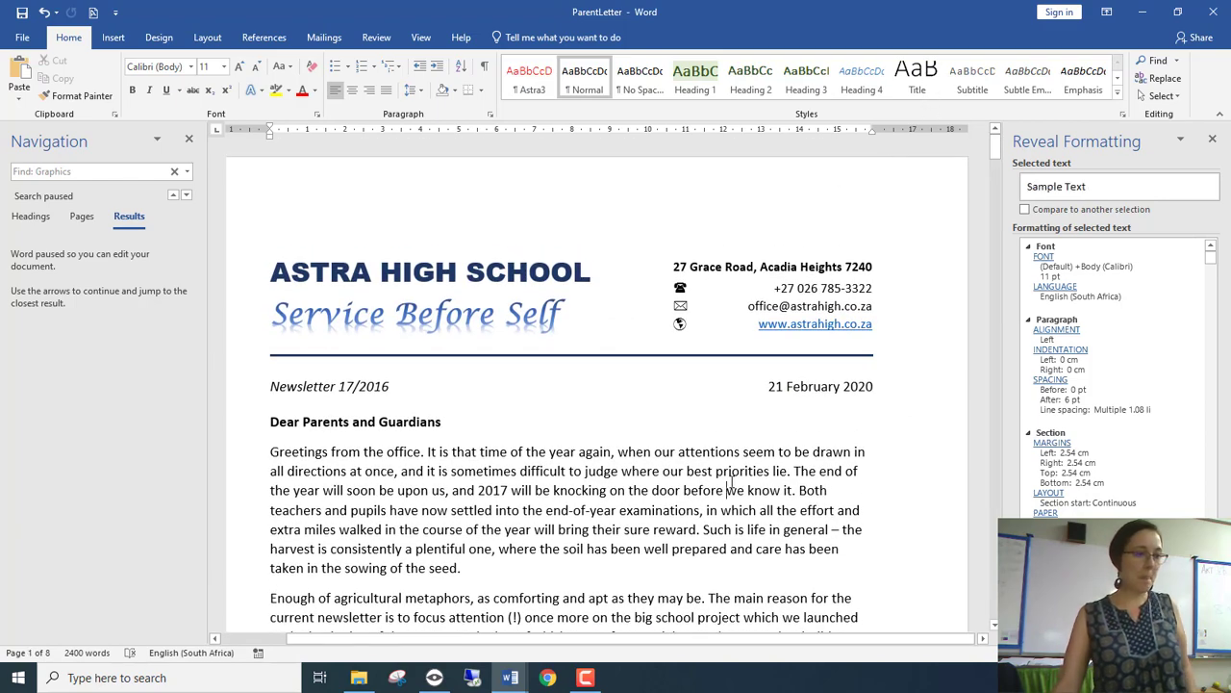
{"action": "scroll", "coordinate": [731, 481], "scroll_direction": "down", "scroll_amount": 9}
{"action": "scroll", "coordinate": [731, 481], "scroll_direction": "up", "scroll_amount": 3}
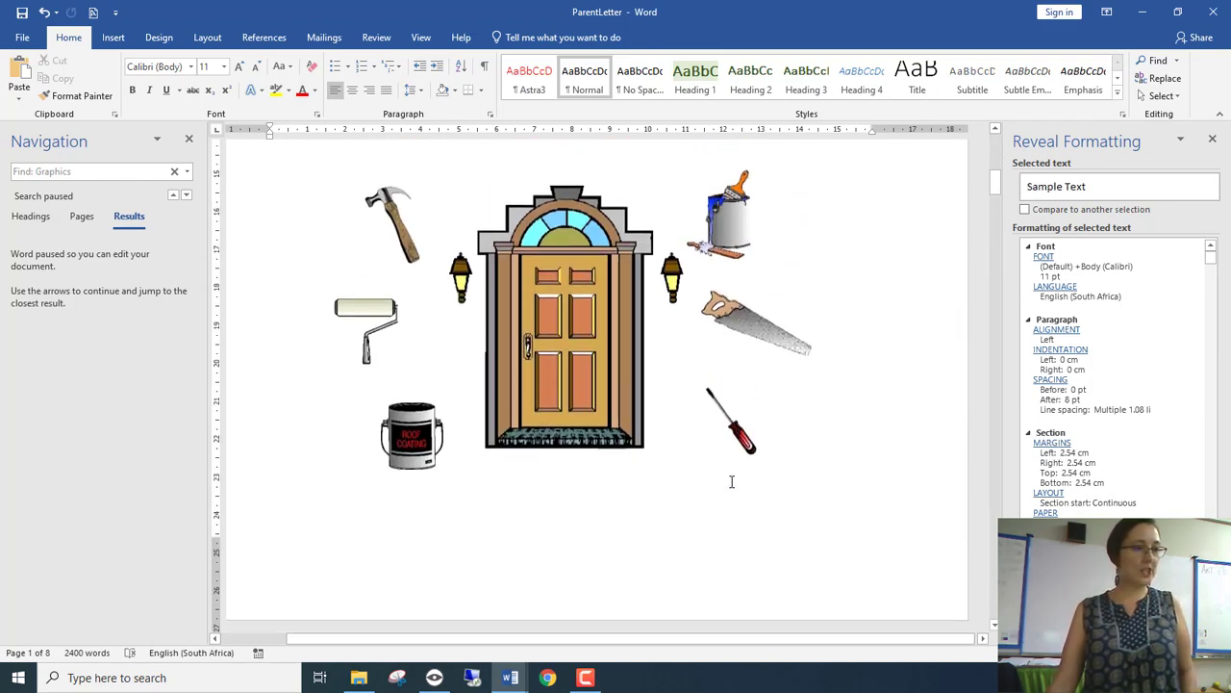
{"action": "scroll", "coordinate": [731, 481], "scroll_direction": "up", "scroll_amount": 4}
{"action": "left_click", "coordinate": [763, 325]}
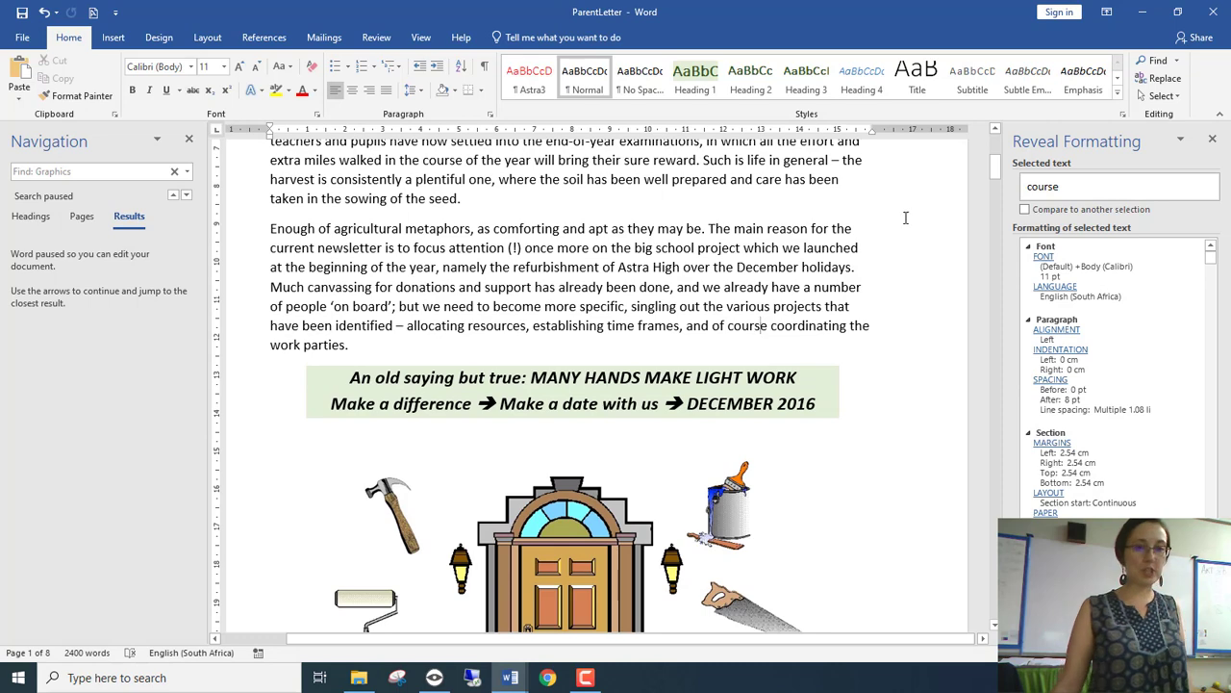
{"action": "left_click", "coordinate": [1213, 140]}
- Display the document's field codes from the "Dear Parents and Guardians" line to examine the letterhead fields, and switch back to field results
{"action": "left_click", "coordinate": [622, 266]}
{"action": "scroll", "coordinate": [678, 358], "scroll_direction": "up", "scroll_amount": 6}
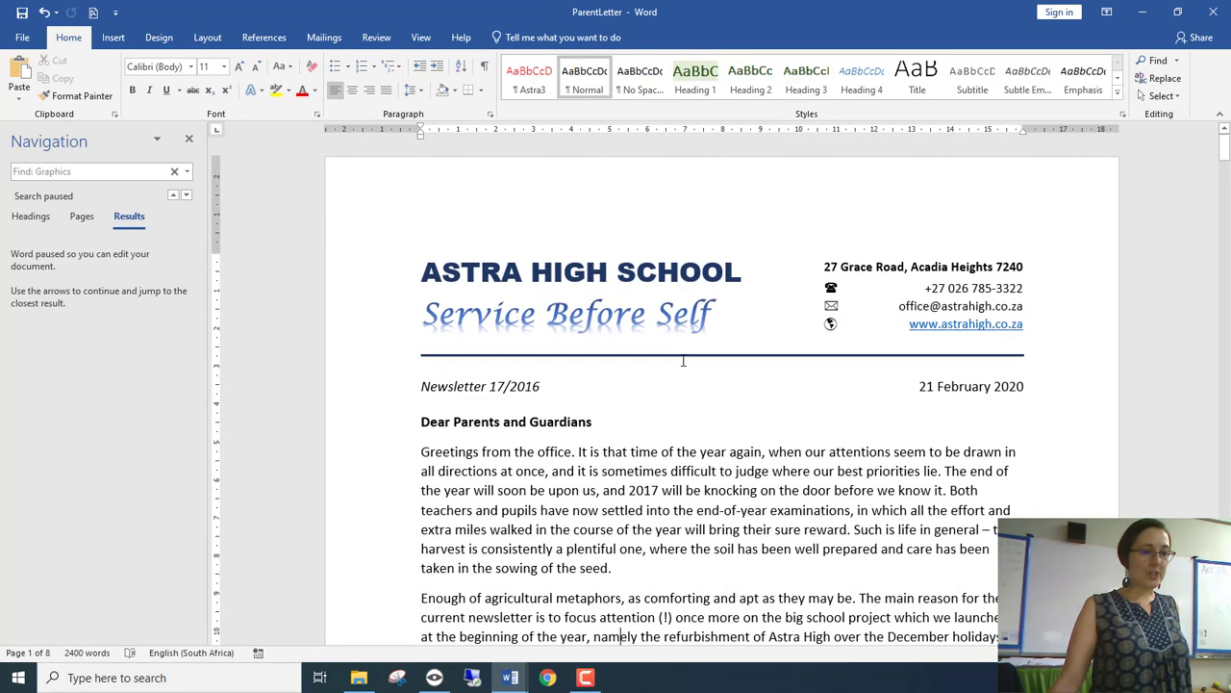
{"action": "left_click", "coordinate": [722, 420]}
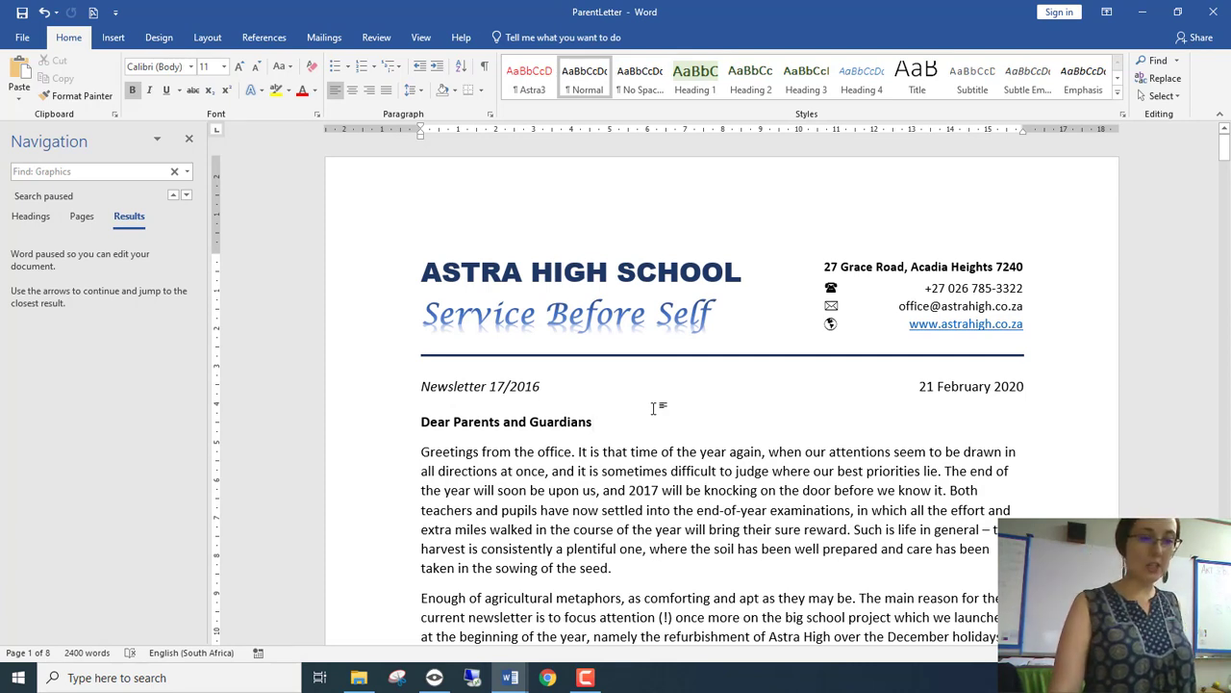
{"action": "key", "text": "alt+F9"}
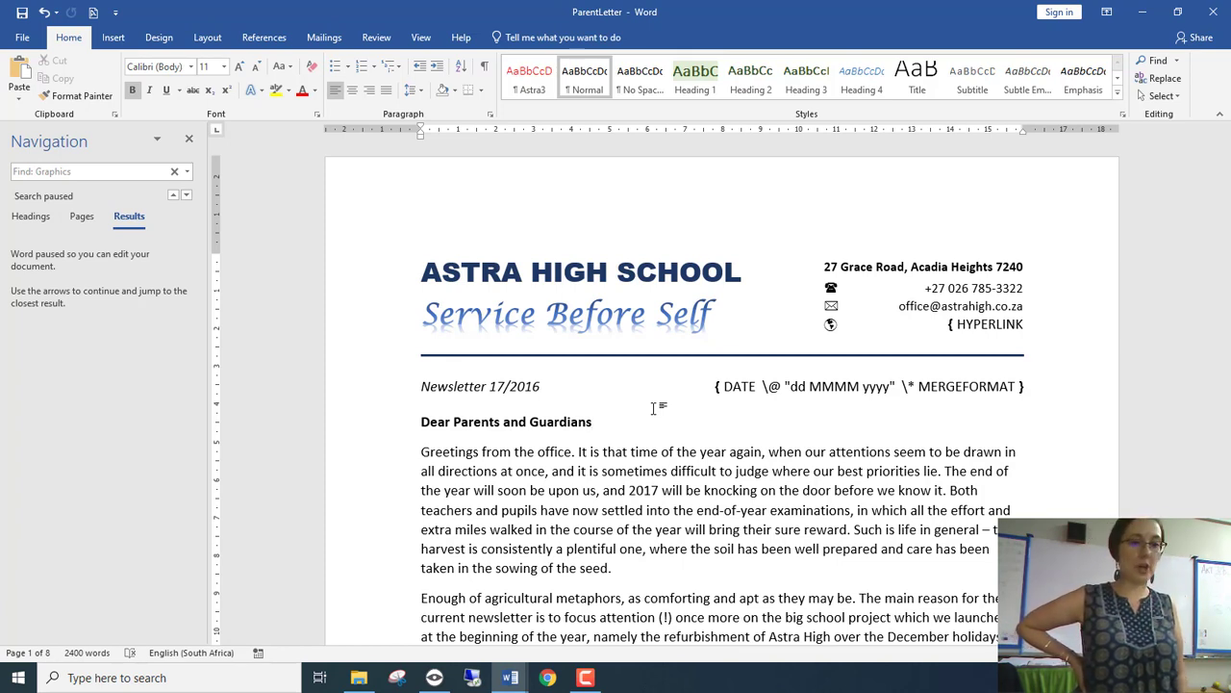
{"action": "key", "text": "alt+F9"}
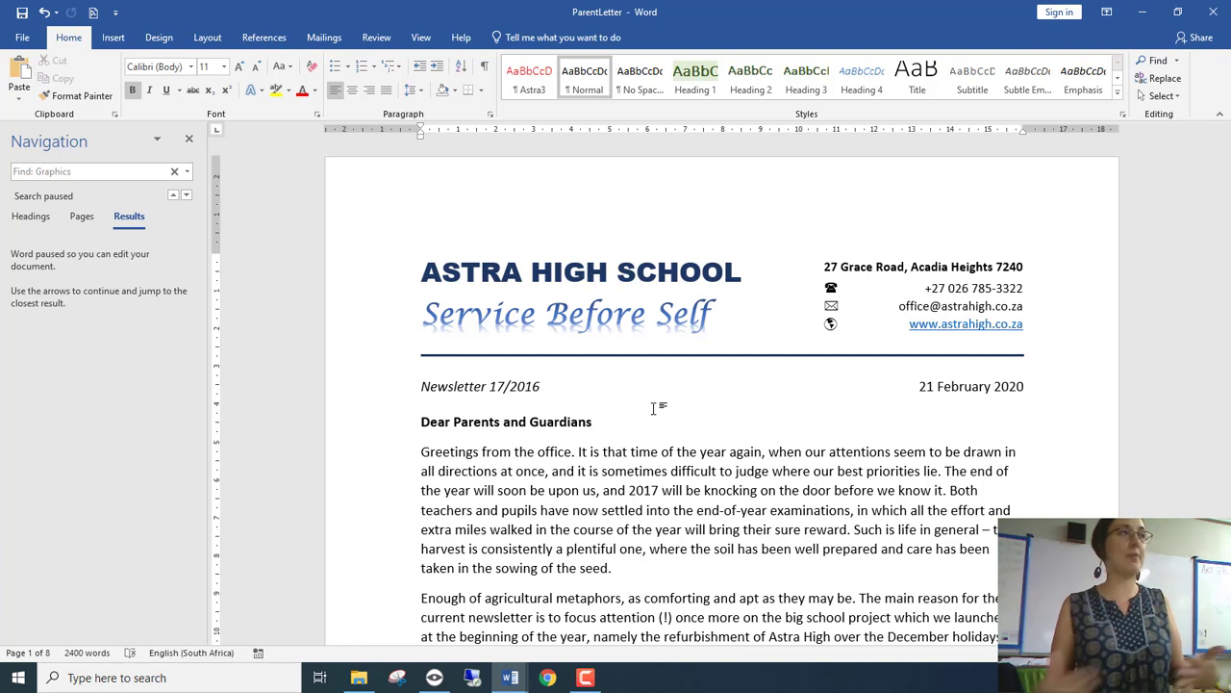
- Display the document's field codes to examine the newsletter date, Table of Contents and Table of Figures fields, and switch back to field results
{"action": "left_click", "coordinate": [1010, 386]}
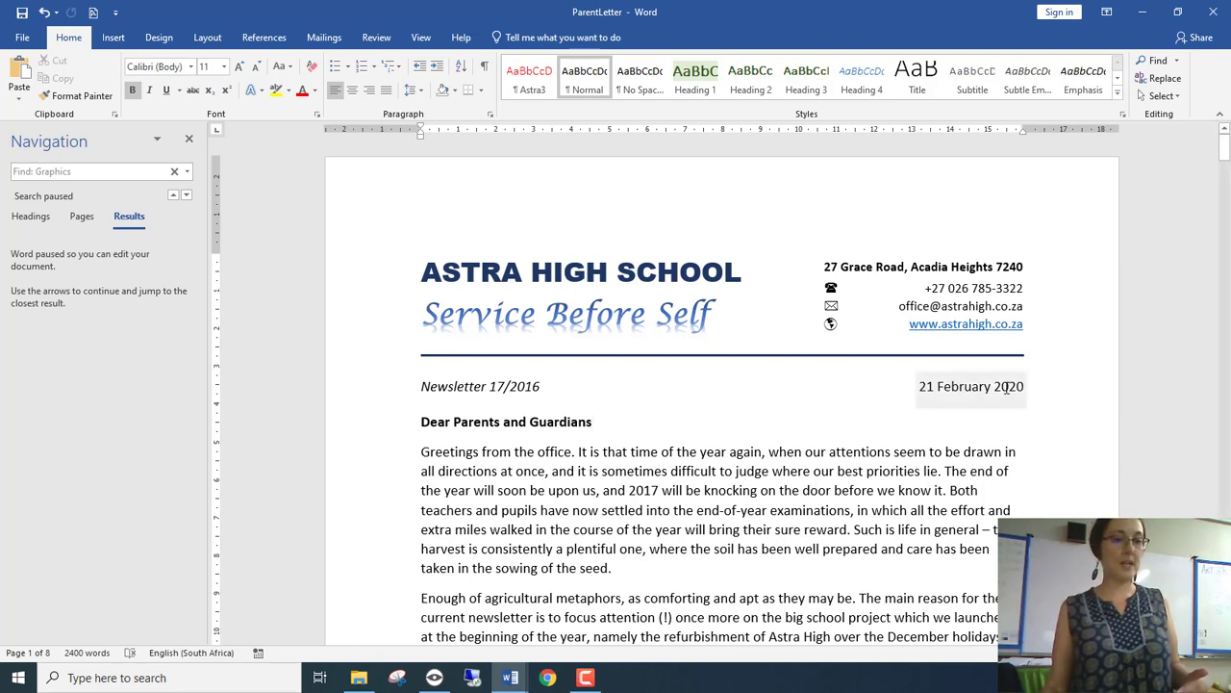
{"action": "left_click", "coordinate": [1058, 394]}
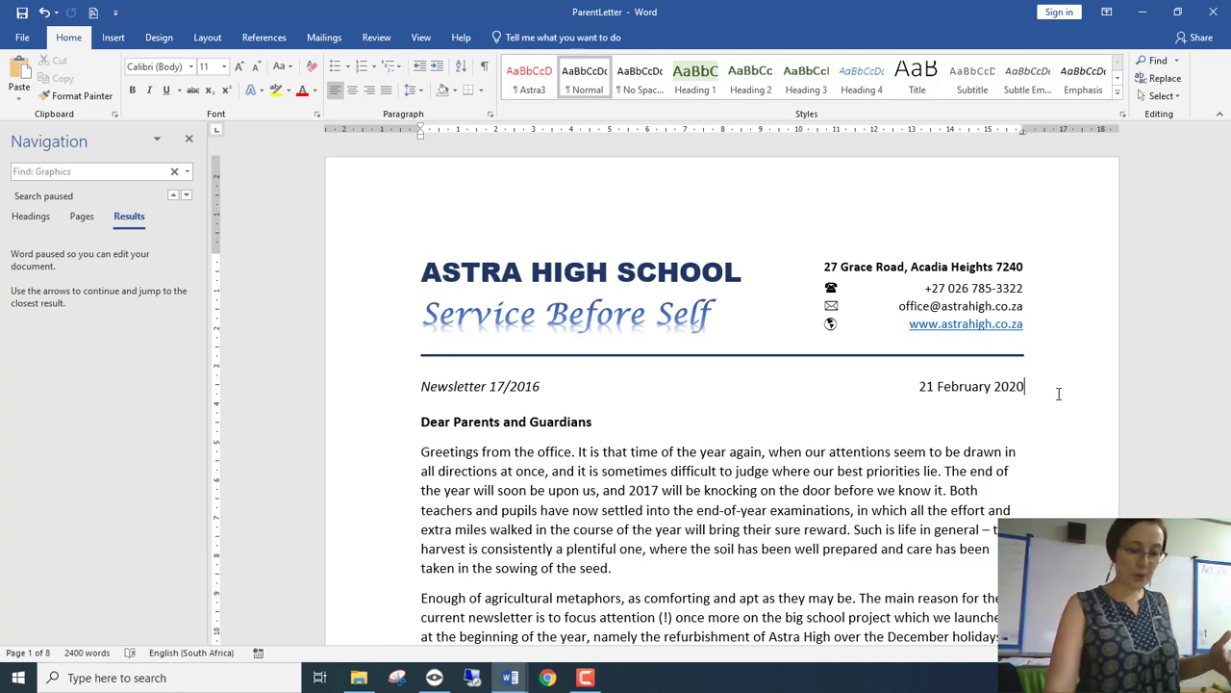
{"action": "key", "text": "alt+F9"}
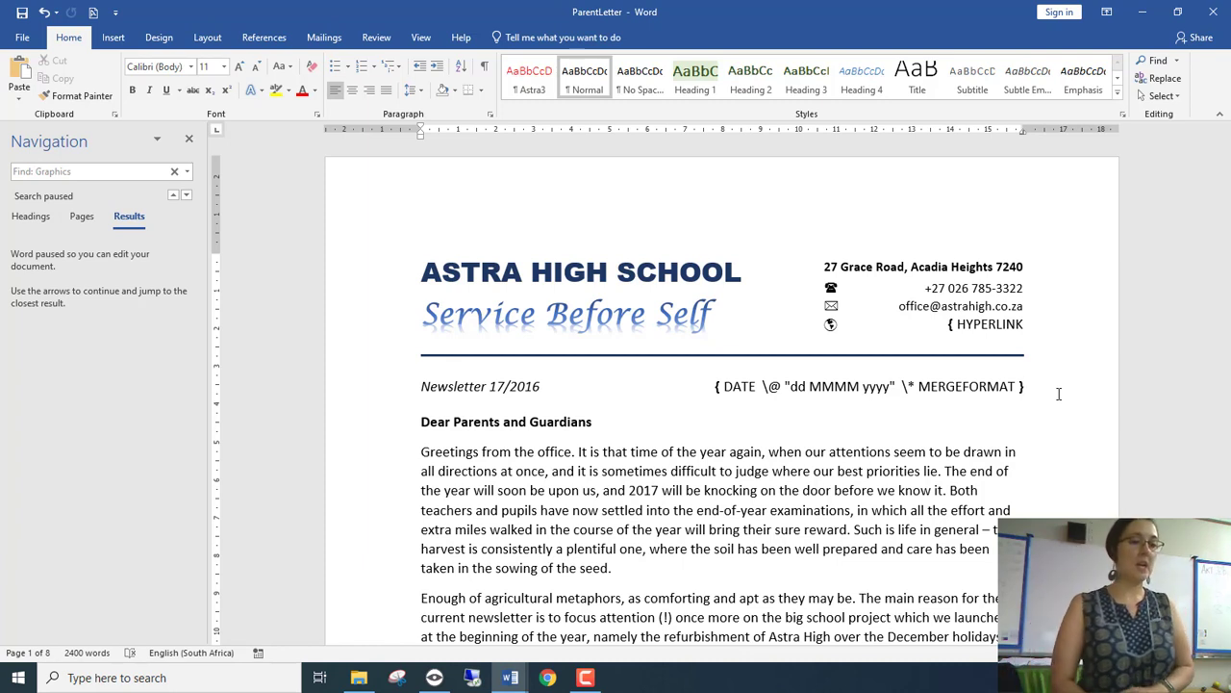
{"action": "scroll", "coordinate": [1058, 394], "scroll_direction": "down", "scroll_amount": 6}
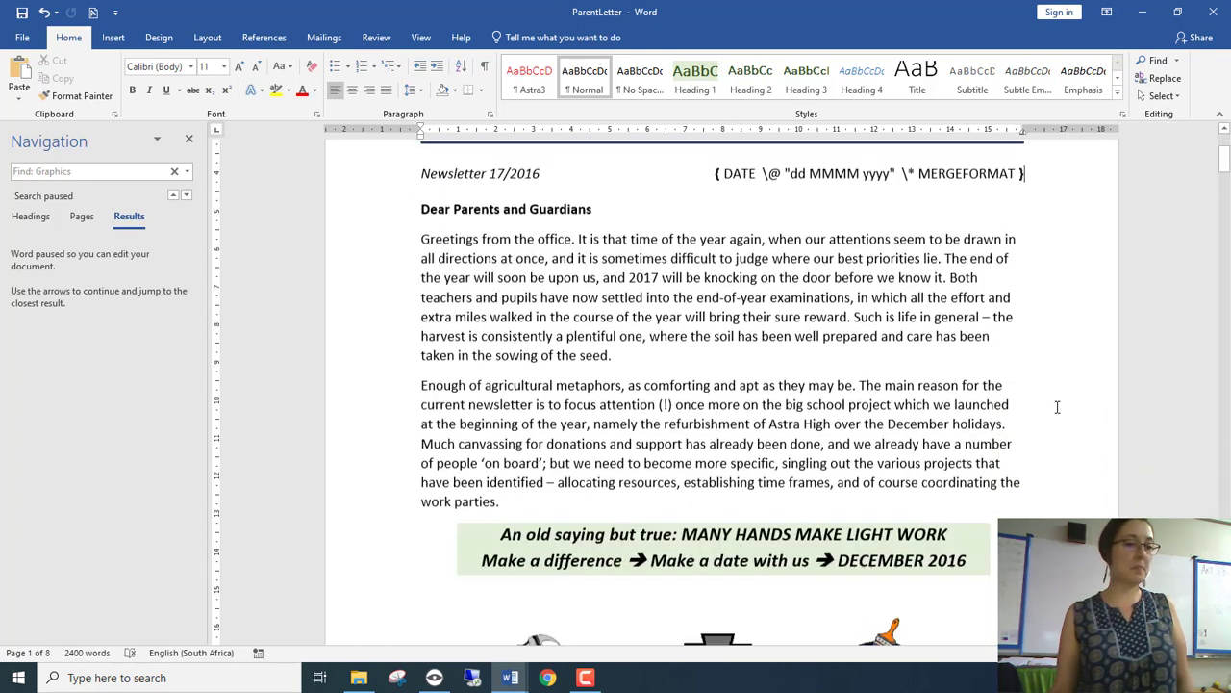
{"action": "scroll", "coordinate": [1015, 476], "scroll_direction": "down", "scroll_amount": 9}
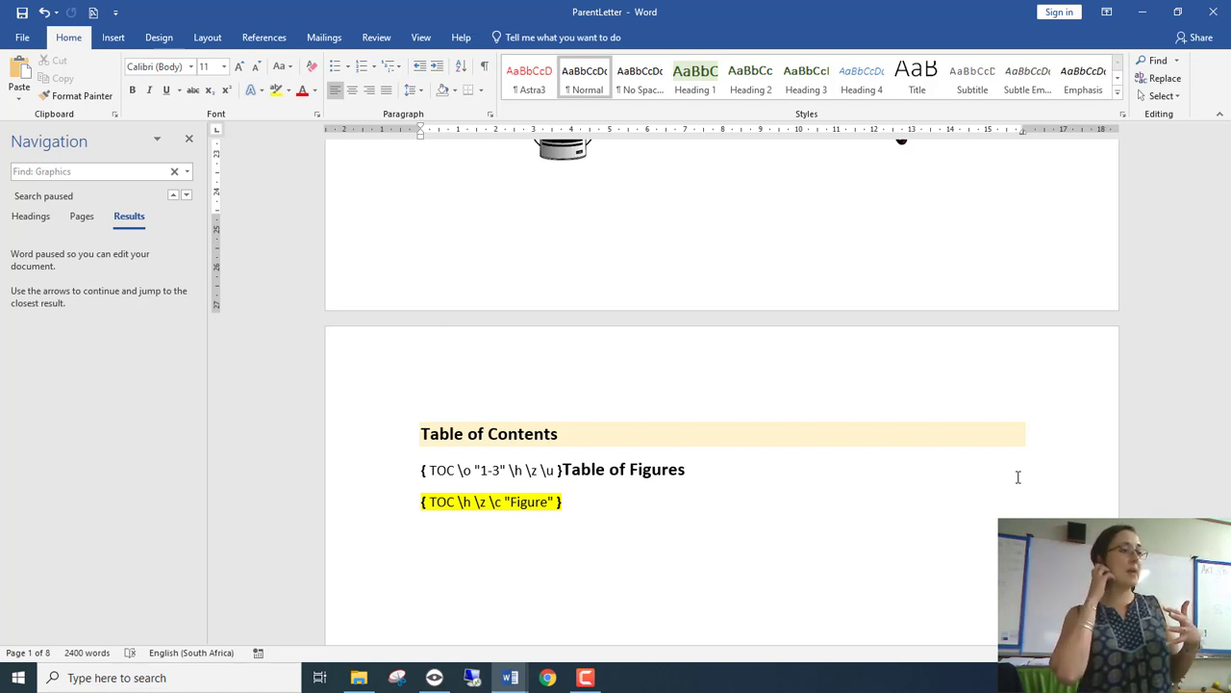
{"action": "key", "text": "alt+F9"}
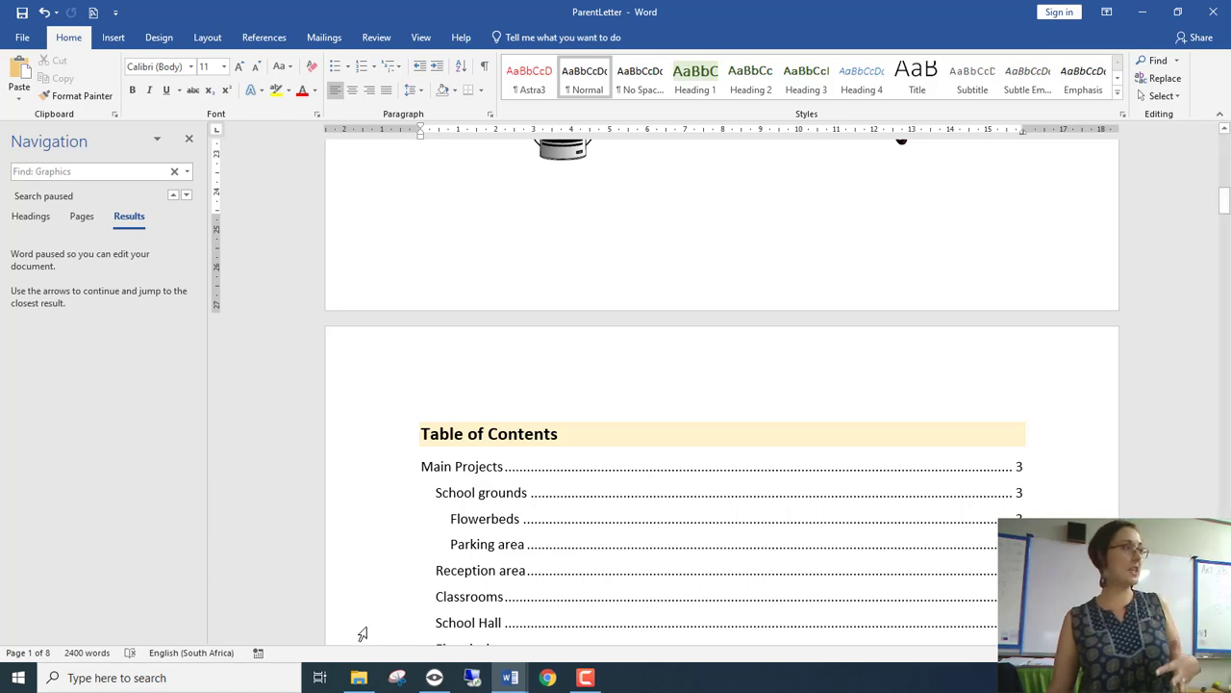
- Examine the field code behind the table of contents from its Flowerbeds entry, and restore the displayed entries
{"action": "left_click", "coordinate": [436, 491]}
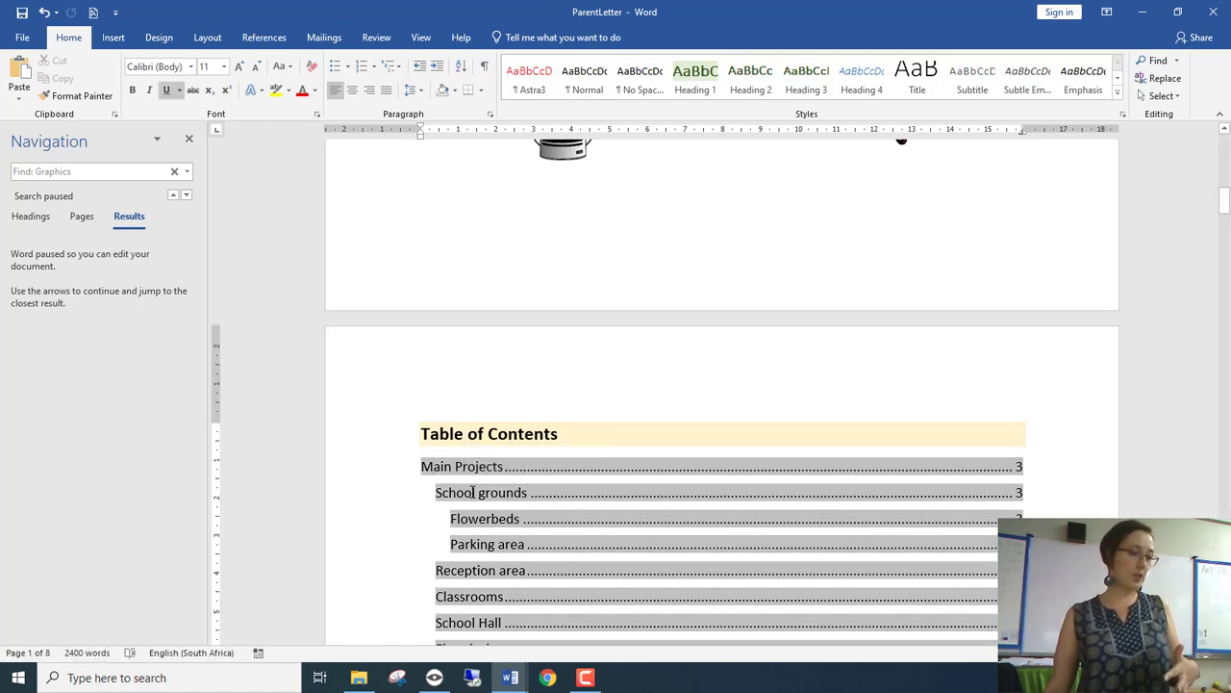
{"action": "left_click", "coordinate": [475, 523]}
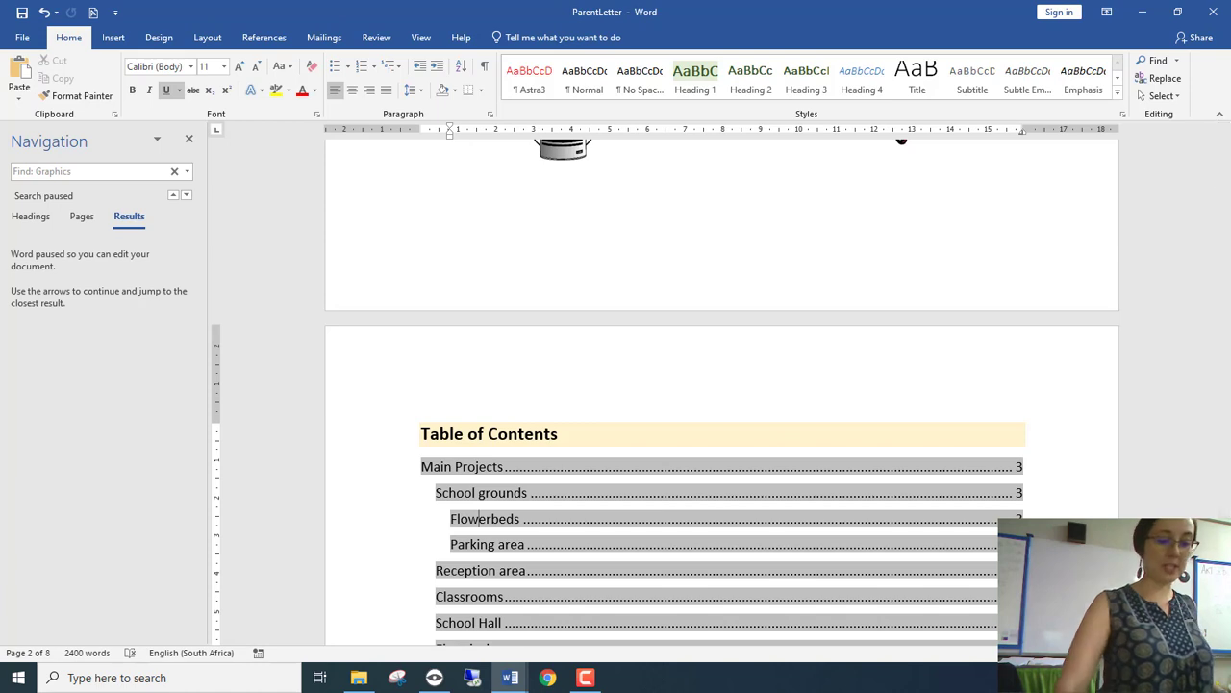
{"action": "key", "text": "alt+F9"}
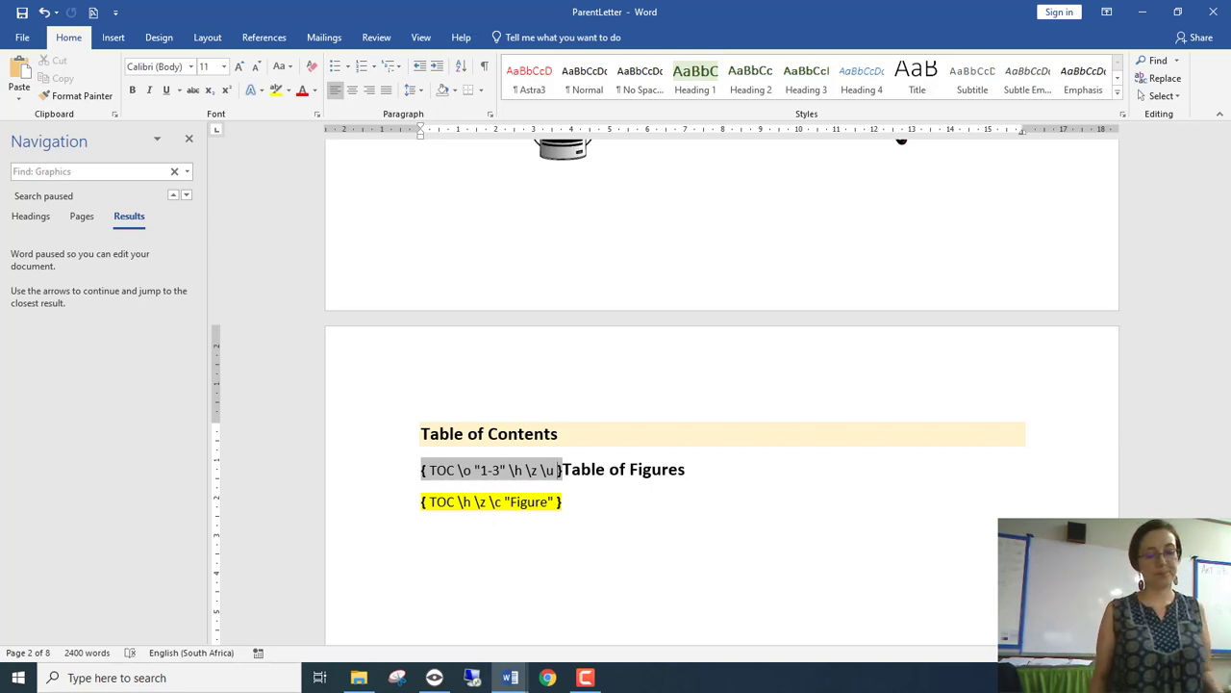
{"action": "key", "text": "shift+F9"}
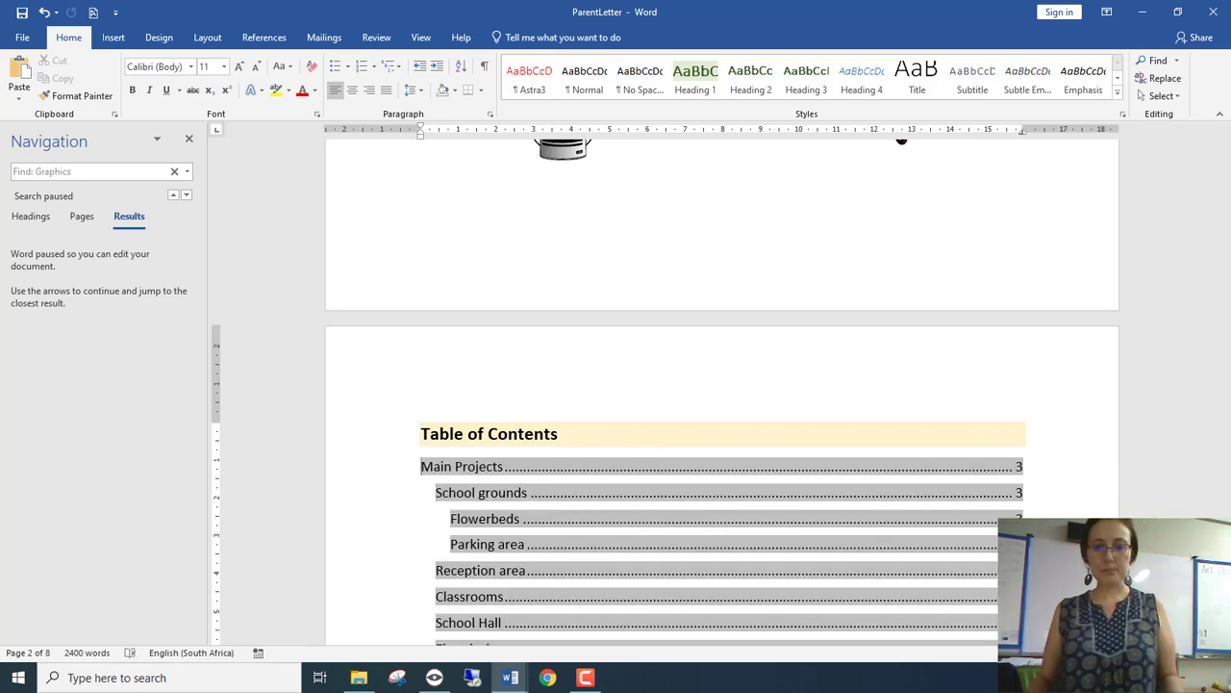
- Go to the Main Projects heading on page 3 and open its Heading 1 style for modification
{"action": "scroll", "coordinate": [875, 544], "scroll_direction": "down", "scroll_amount": 10}
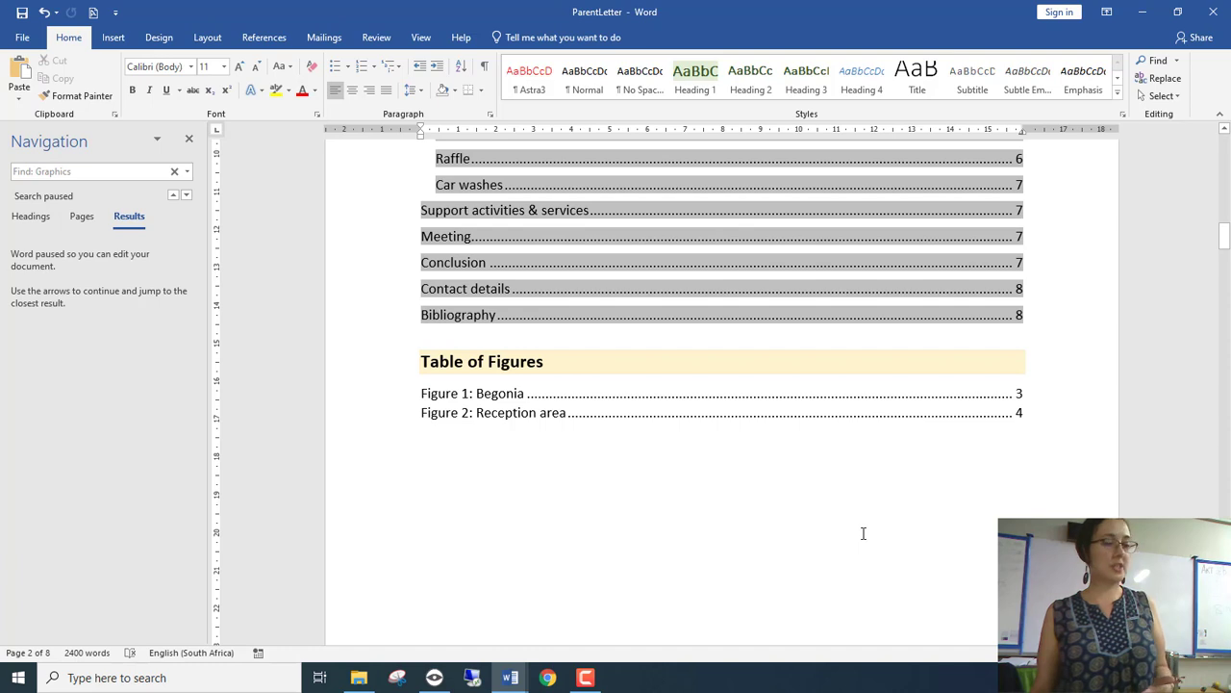
{"action": "scroll", "coordinate": [863, 533], "scroll_direction": "down", "scroll_amount": 8}
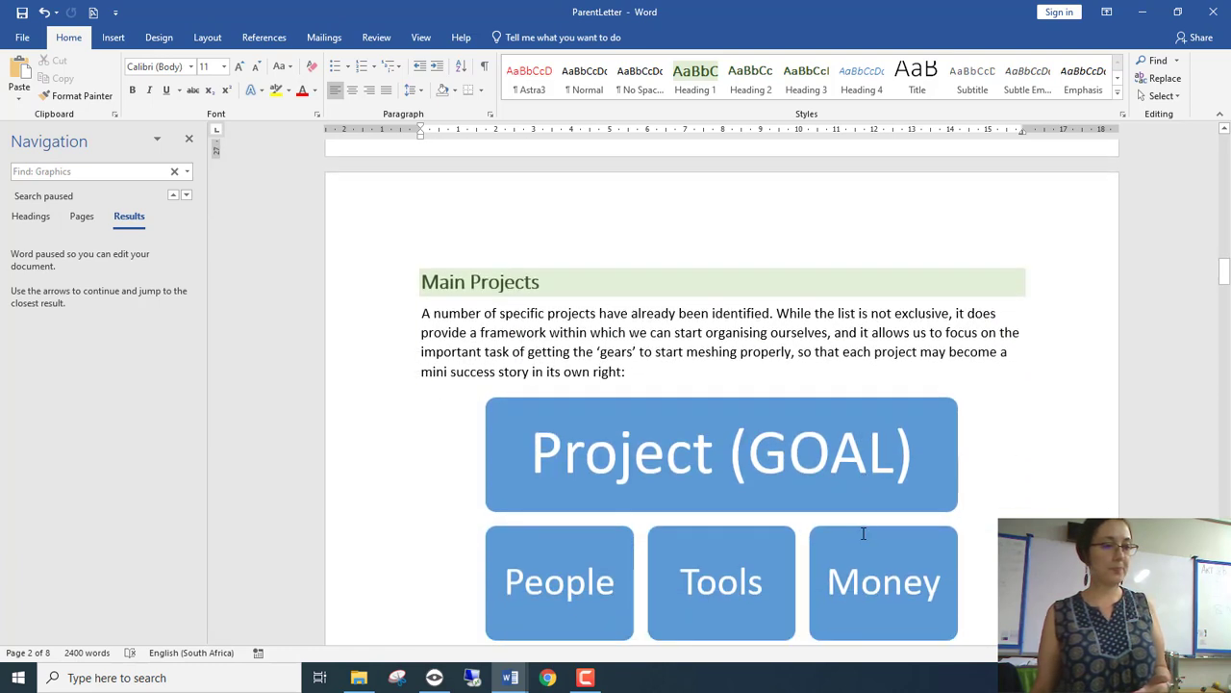
{"action": "left_click", "coordinate": [759, 380]}
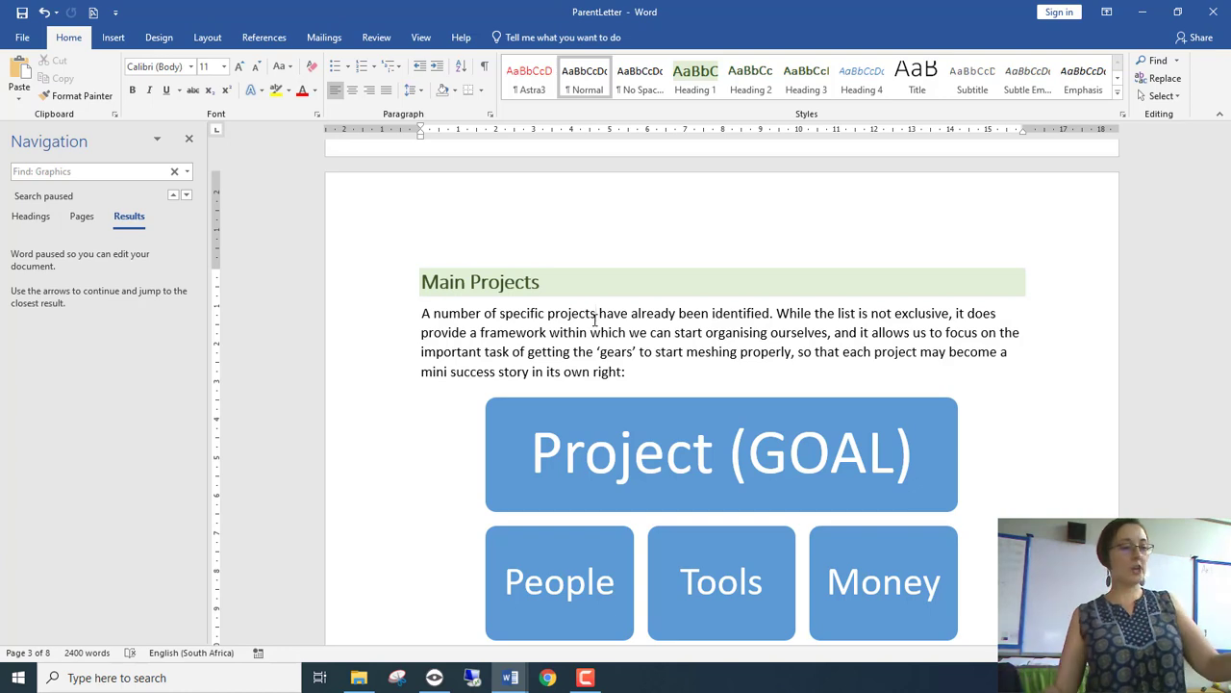
{"action": "left_click", "coordinate": [559, 291]}
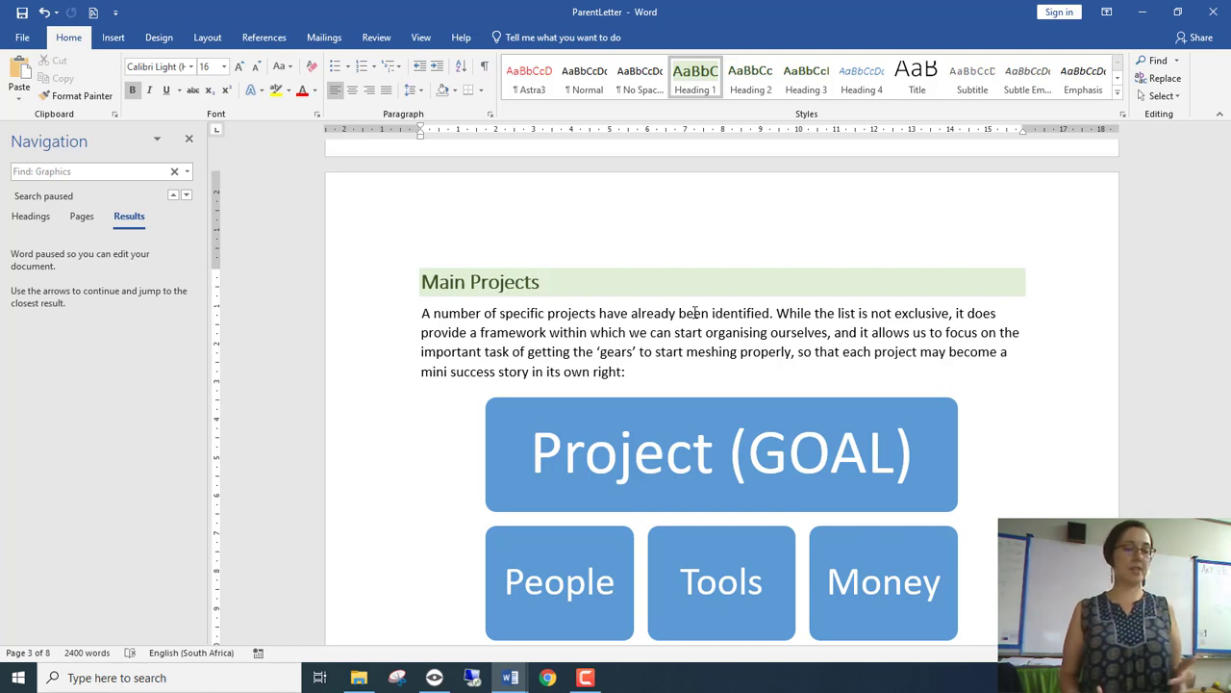
{"action": "right_click", "coordinate": [703, 89]}
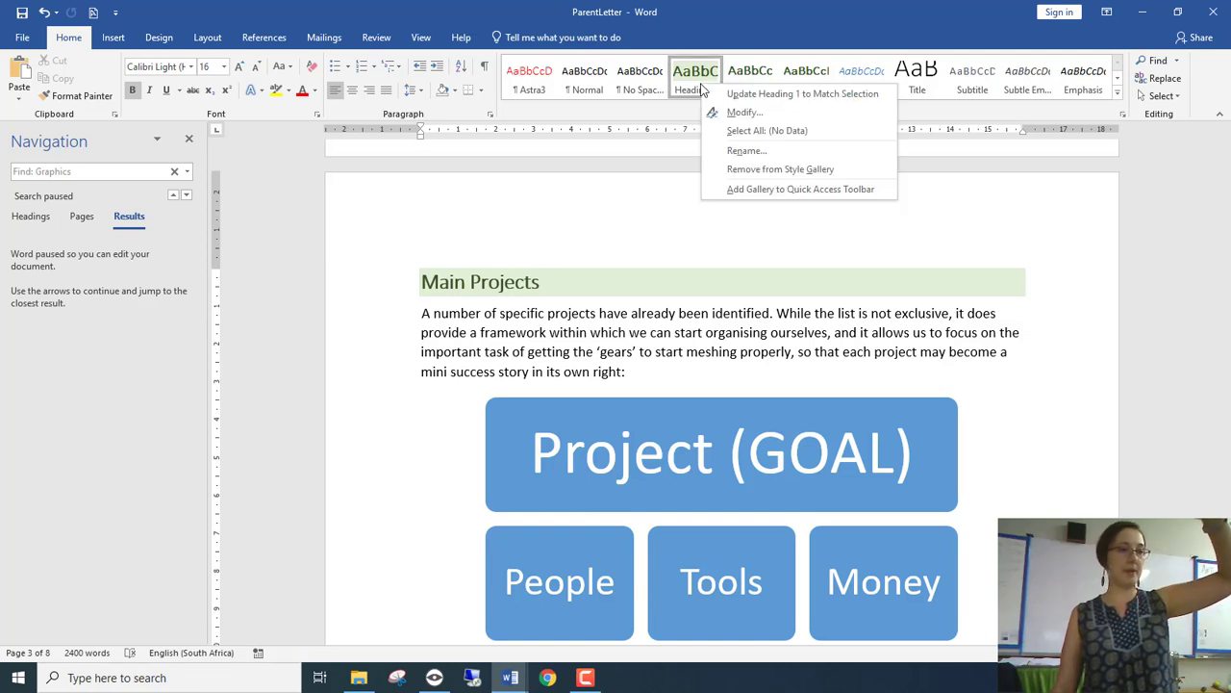
{"action": "left_click", "coordinate": [749, 114]}
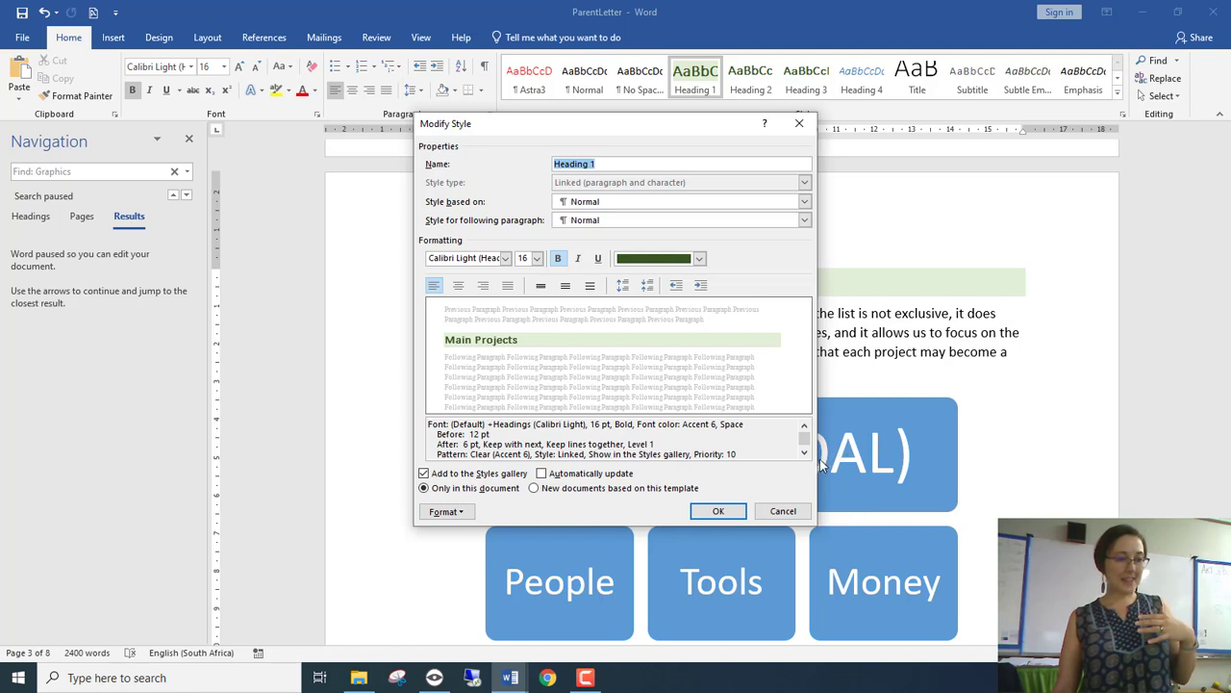
- Examine the Heading 1 style description, covering its font, paragraph spacing, Keep with next, pattern, Based on and Following style details
{"action": "key", "text": "alt+Tab"}
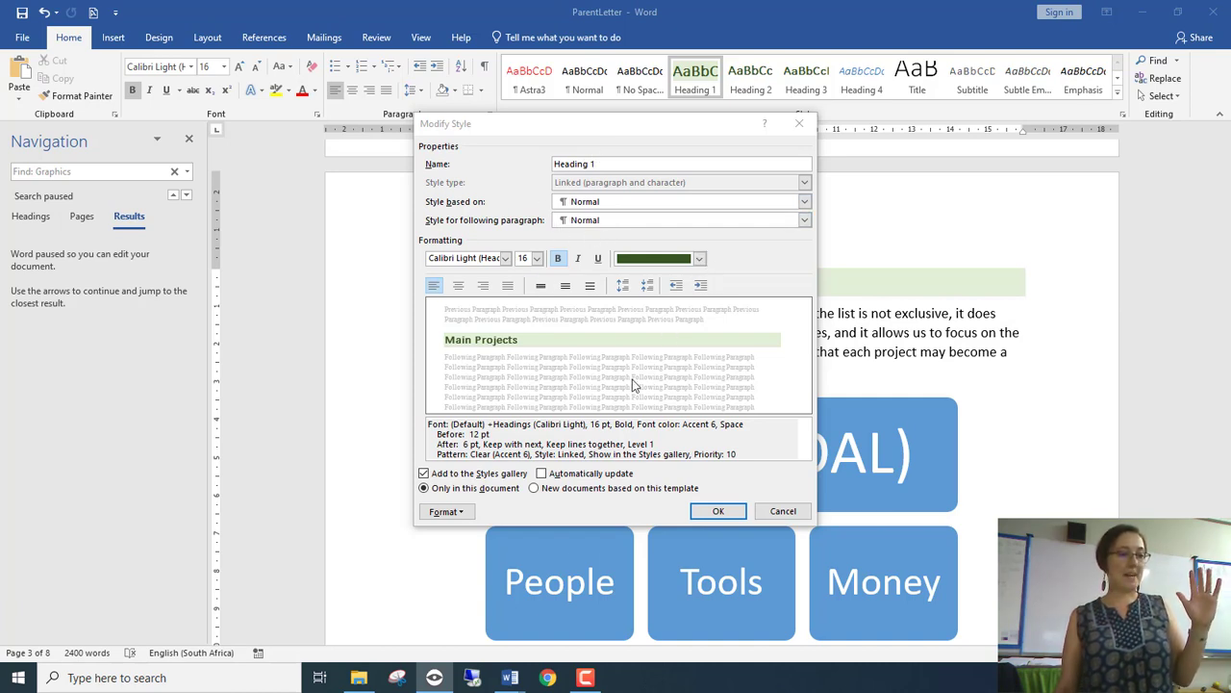
{"action": "left_click", "coordinate": [430, 430]}
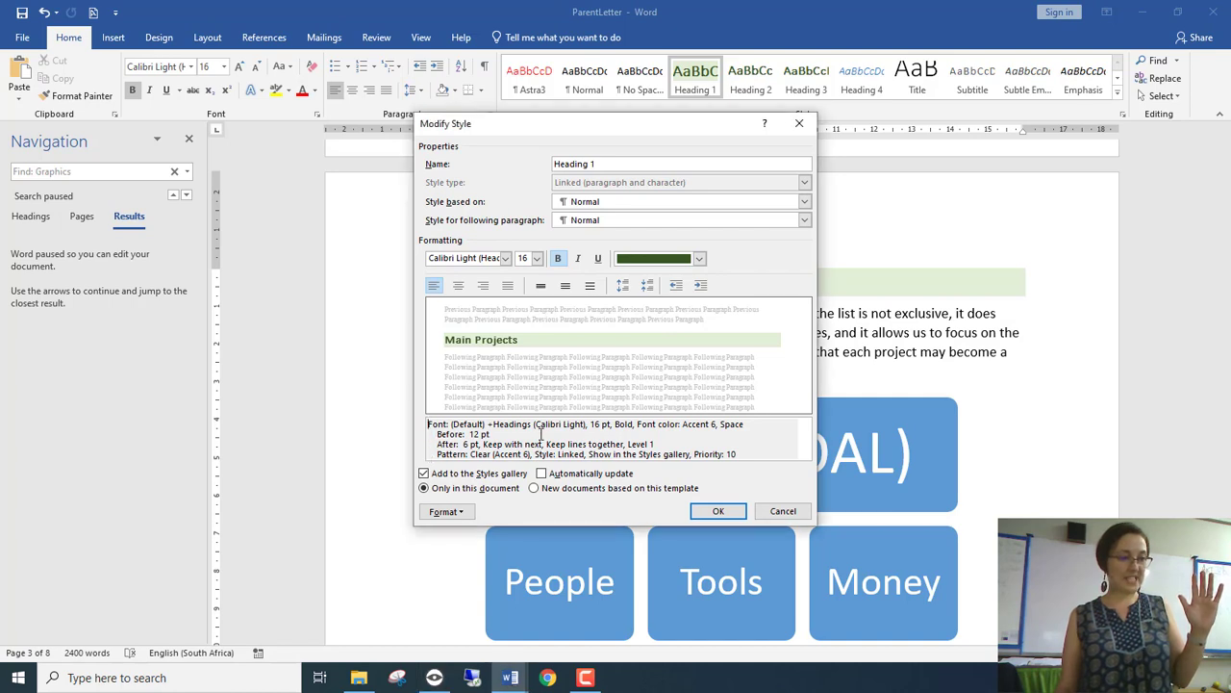
{"action": "left_click", "coordinate": [676, 452]}
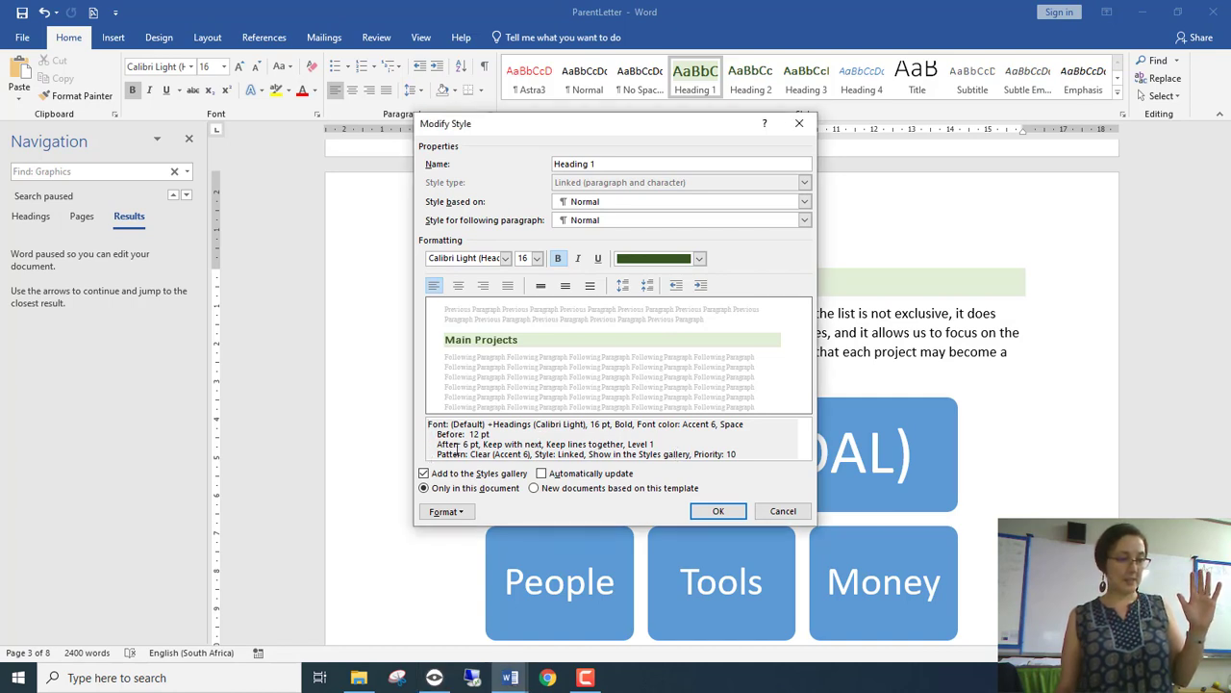
{"action": "left_click_drag", "start_coordinate": [437, 445], "coordinate": [545, 448]}
{"action": "left_click", "coordinate": [489, 445]}
{"action": "scroll", "coordinate": [544, 448], "scroll_direction": "down", "scroll_amount": 2}
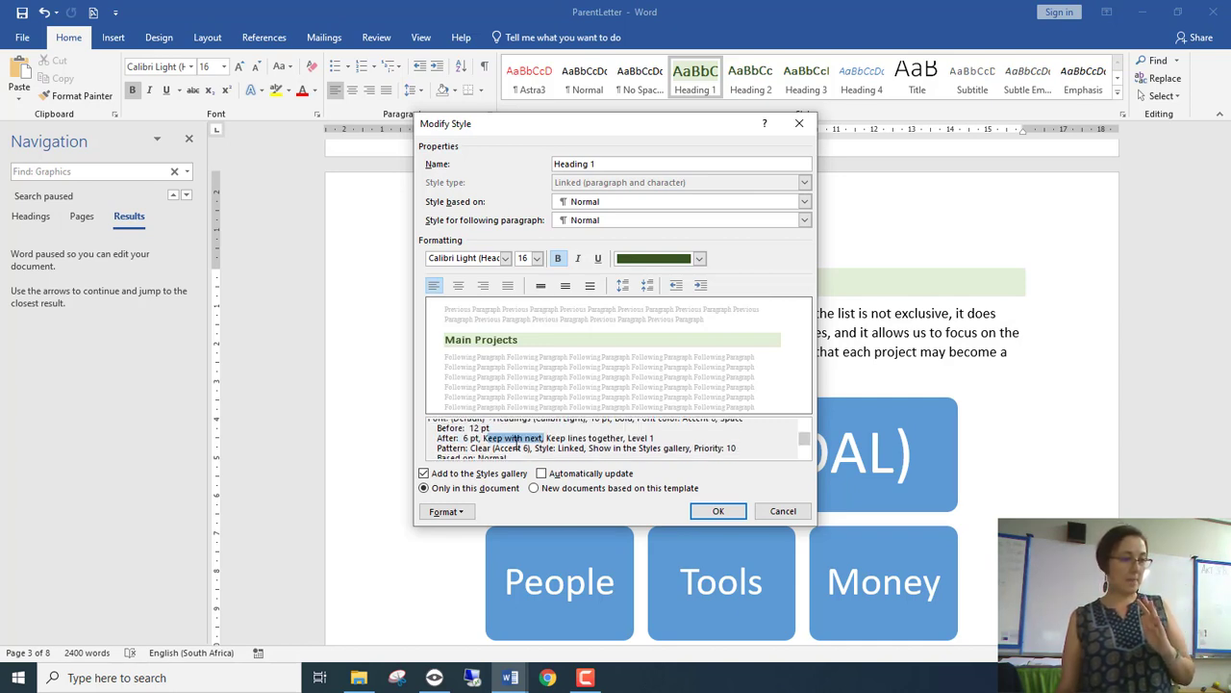
{"action": "left_click_drag", "start_coordinate": [438, 434], "coordinate": [705, 426]}
{"action": "left_click", "coordinate": [478, 445]}
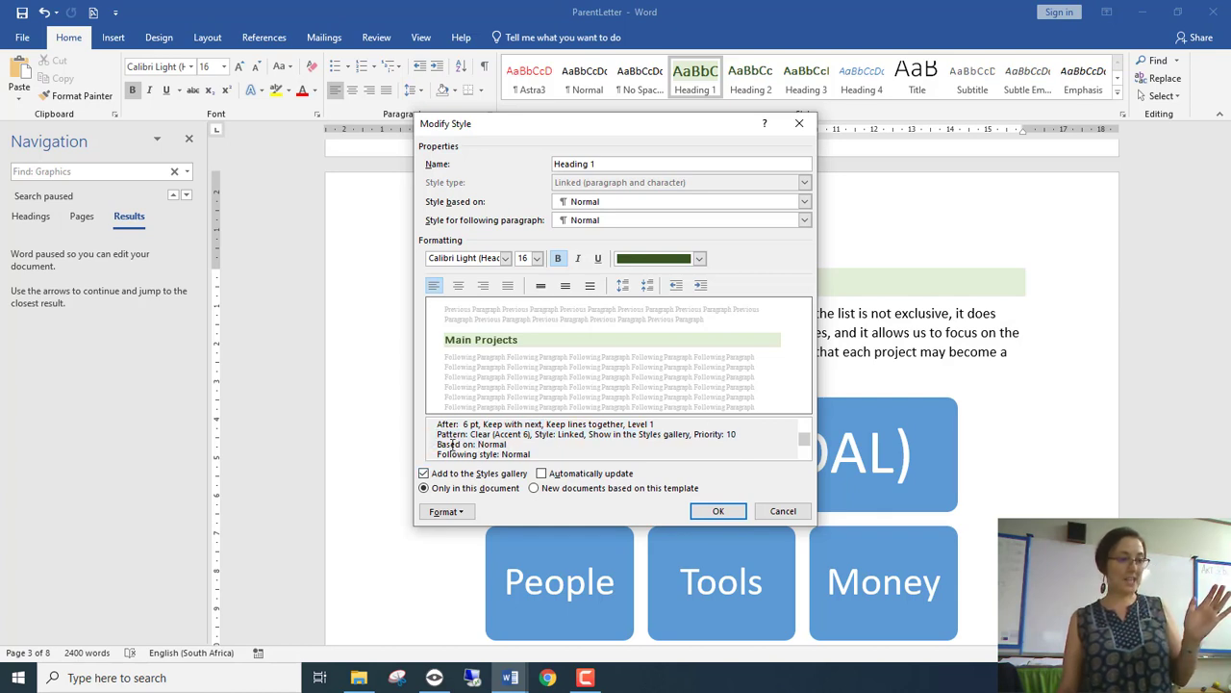
{"action": "left_click_drag", "start_coordinate": [544, 457], "coordinate": [437, 430]}
- View the additional formatting categories available for Heading 1, highlight the style description, and close Modify Style without editing any setting
{"action": "left_click", "coordinate": [445, 511]}
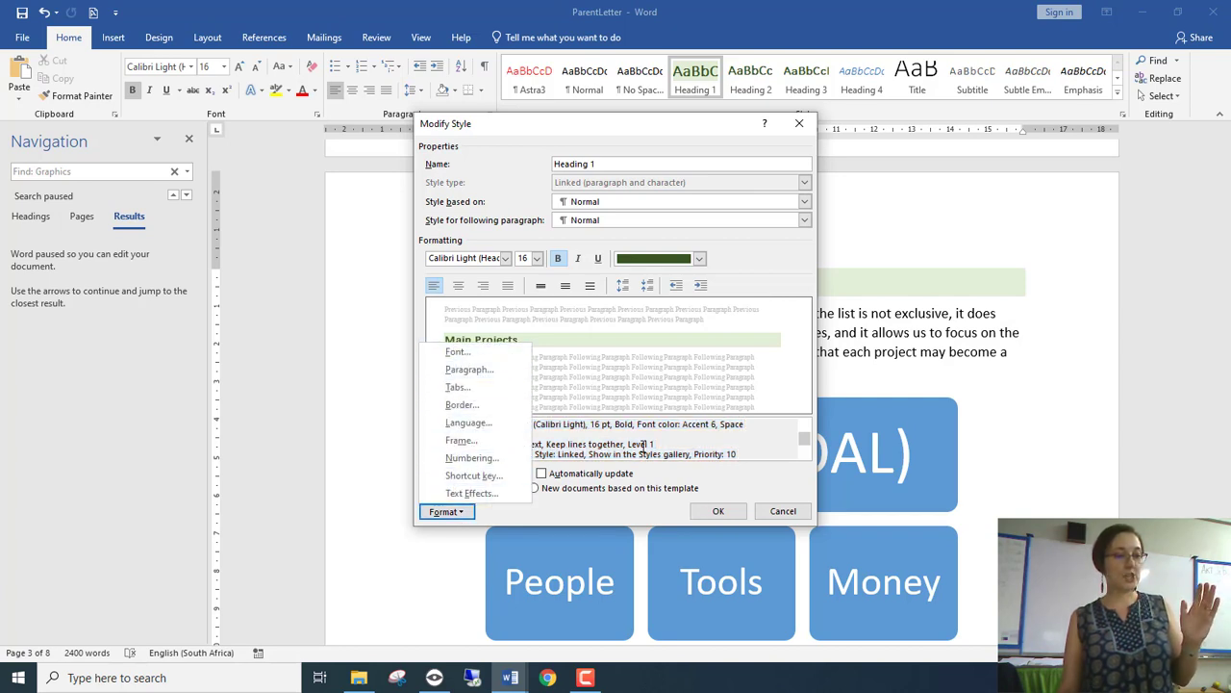
{"action": "left_click", "coordinate": [674, 450]}
{"action": "left_click_drag", "start_coordinate": [738, 457], "coordinate": [427, 419]}
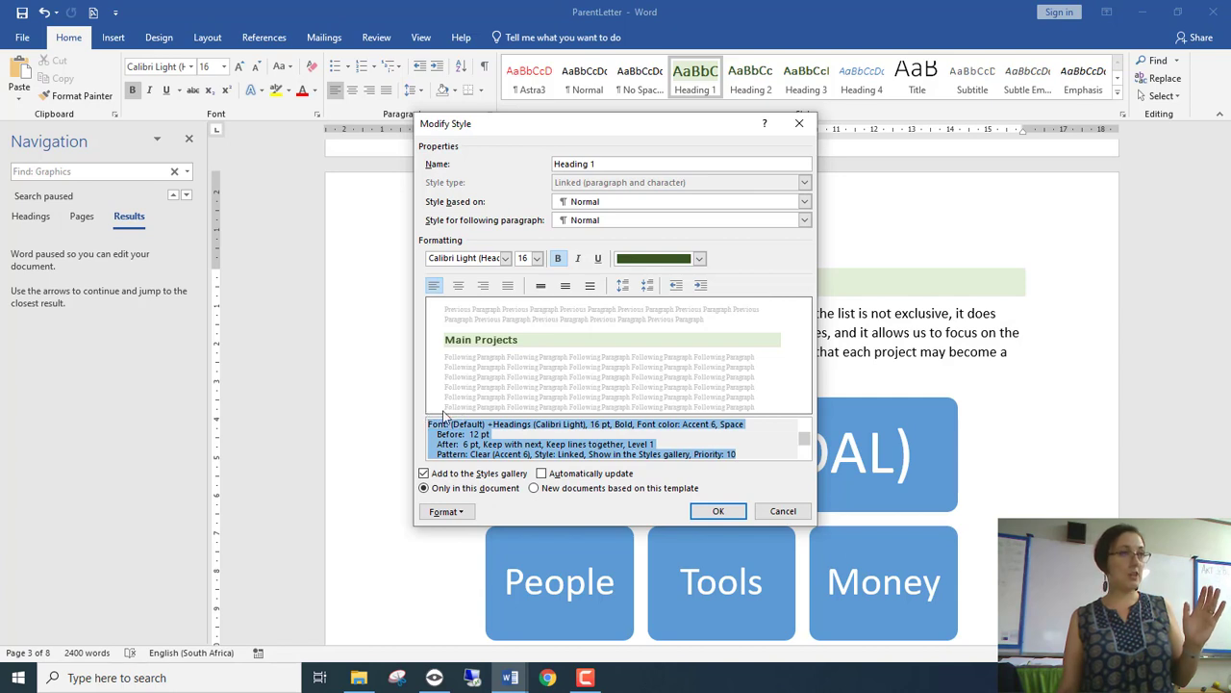
{"action": "left_click", "coordinate": [454, 513]}
{"action": "left_click", "coordinate": [454, 512]}
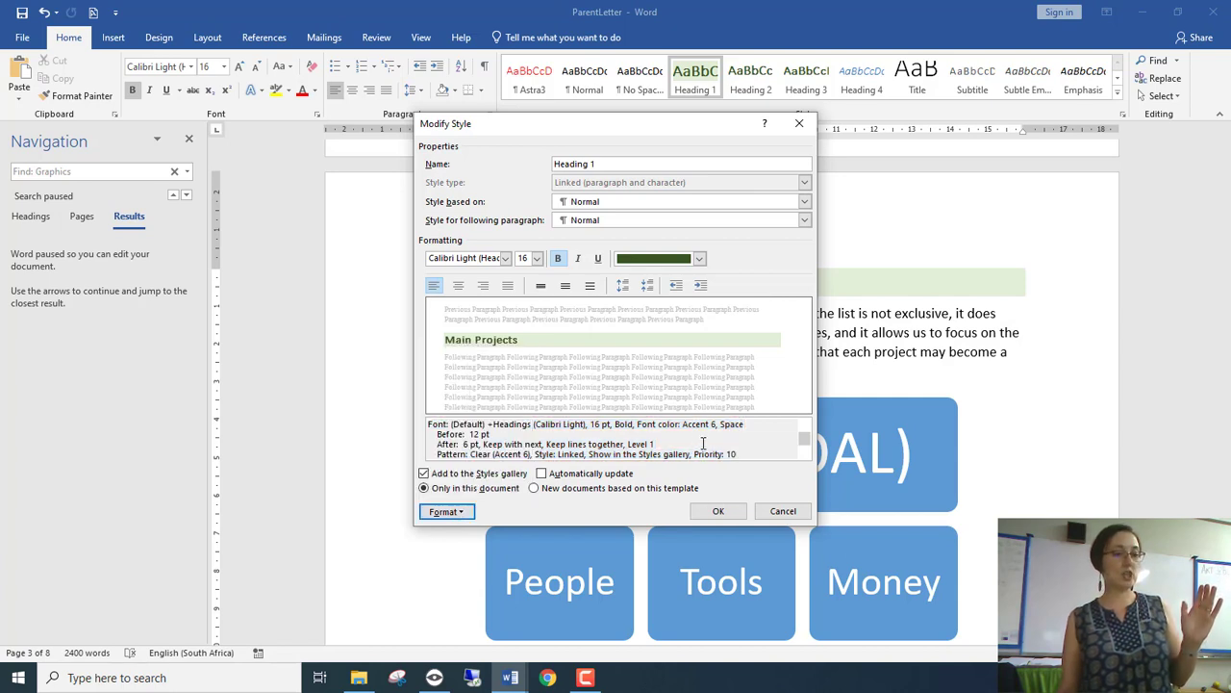
{"action": "left_click_drag", "start_coordinate": [743, 456], "coordinate": [415, 418]}
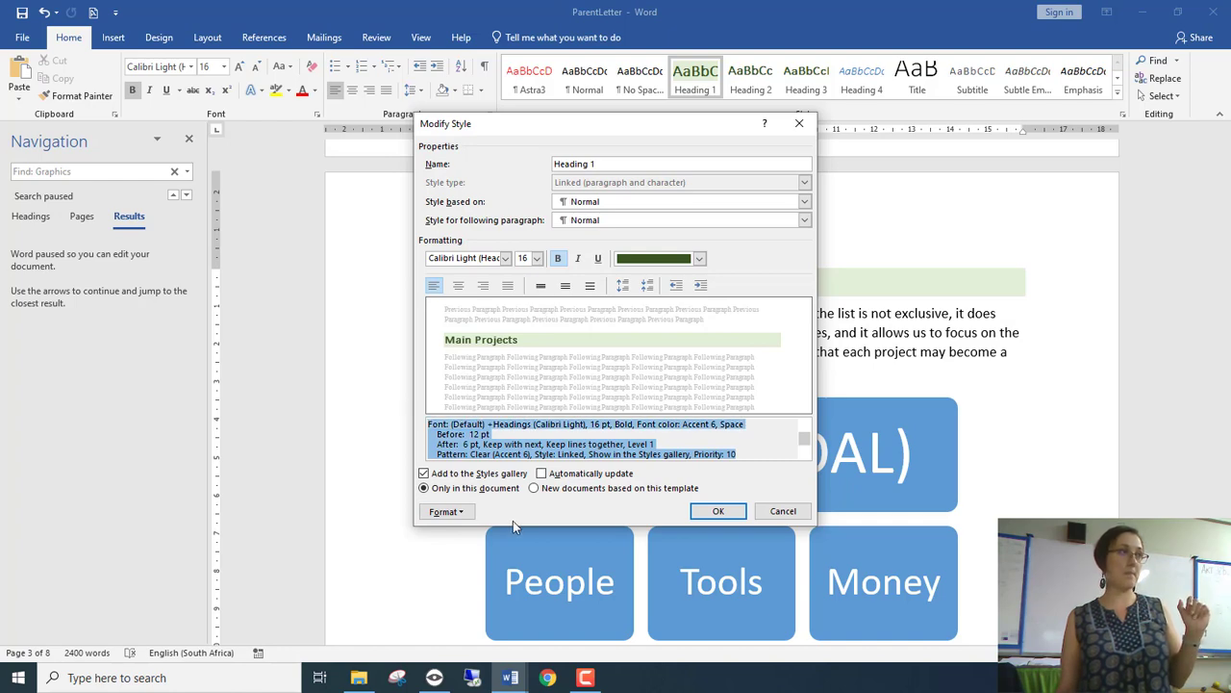
{"action": "left_click", "coordinate": [718, 513]}
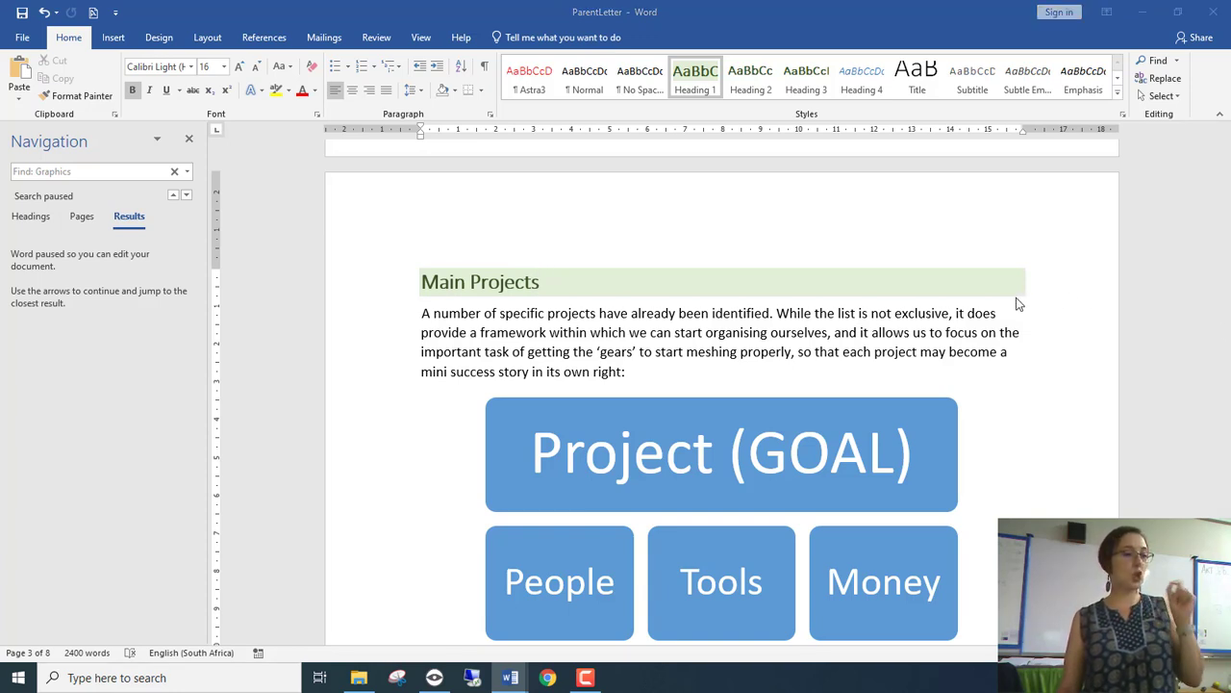
- Go to the Bibliography at the end of the document, select its Facebook entry, and open the Source Manager
{"action": "left_click", "coordinate": [852, 352]}
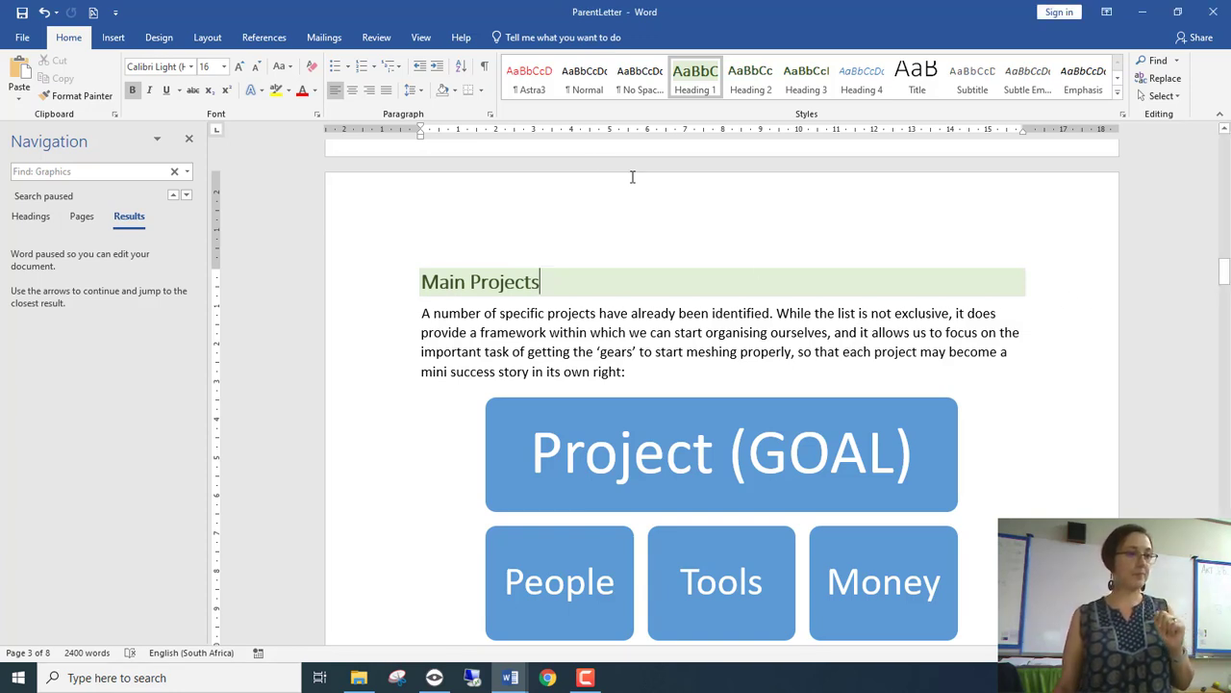
{"action": "left_click", "coordinate": [311, 36]}
{"action": "left_click", "coordinate": [258, 37]}
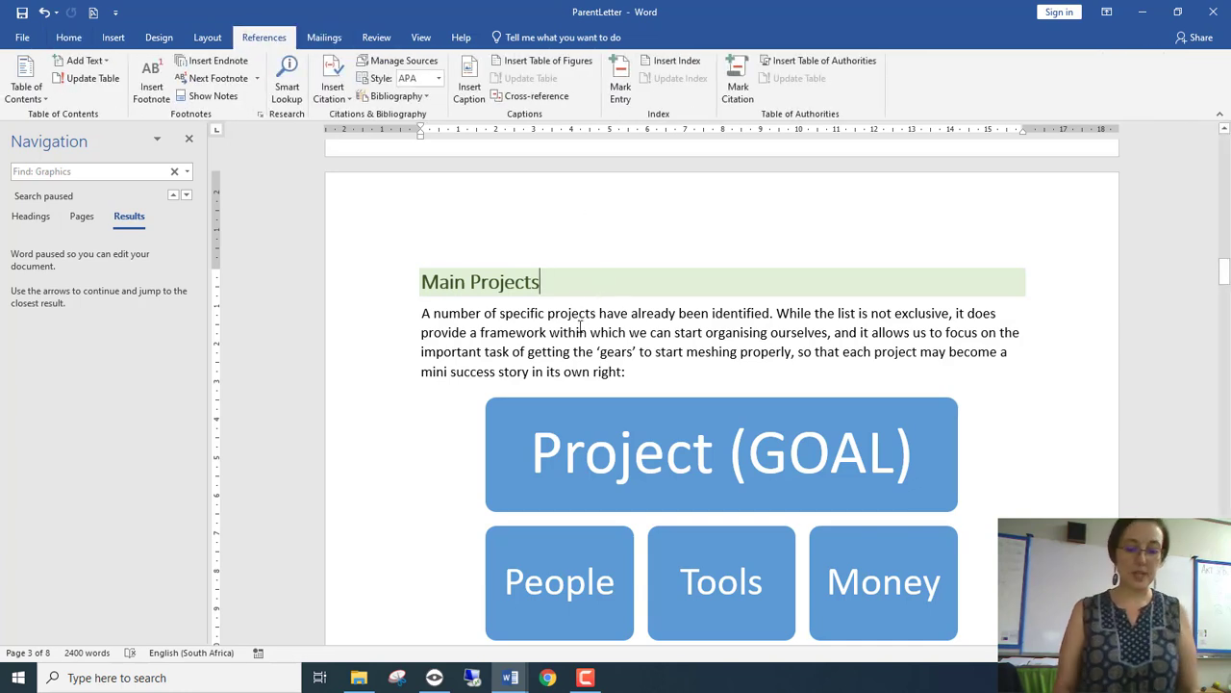
{"action": "key", "text": "ctrl+End"}
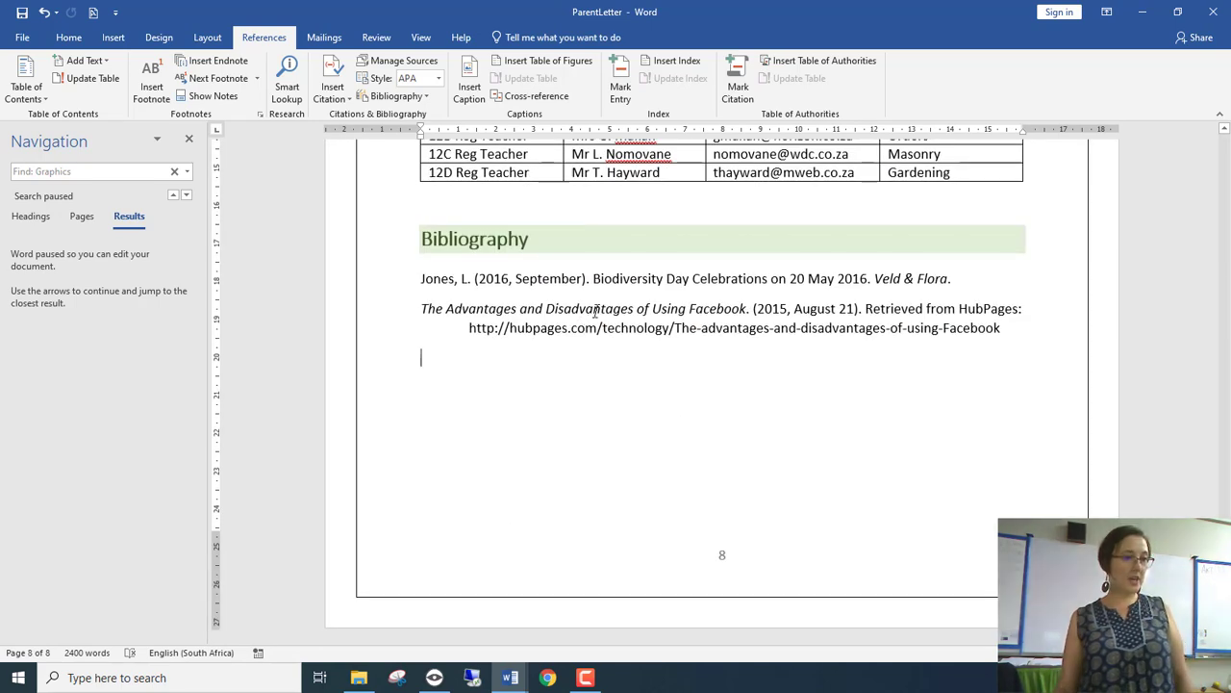
{"action": "left_click", "coordinate": [614, 309]}
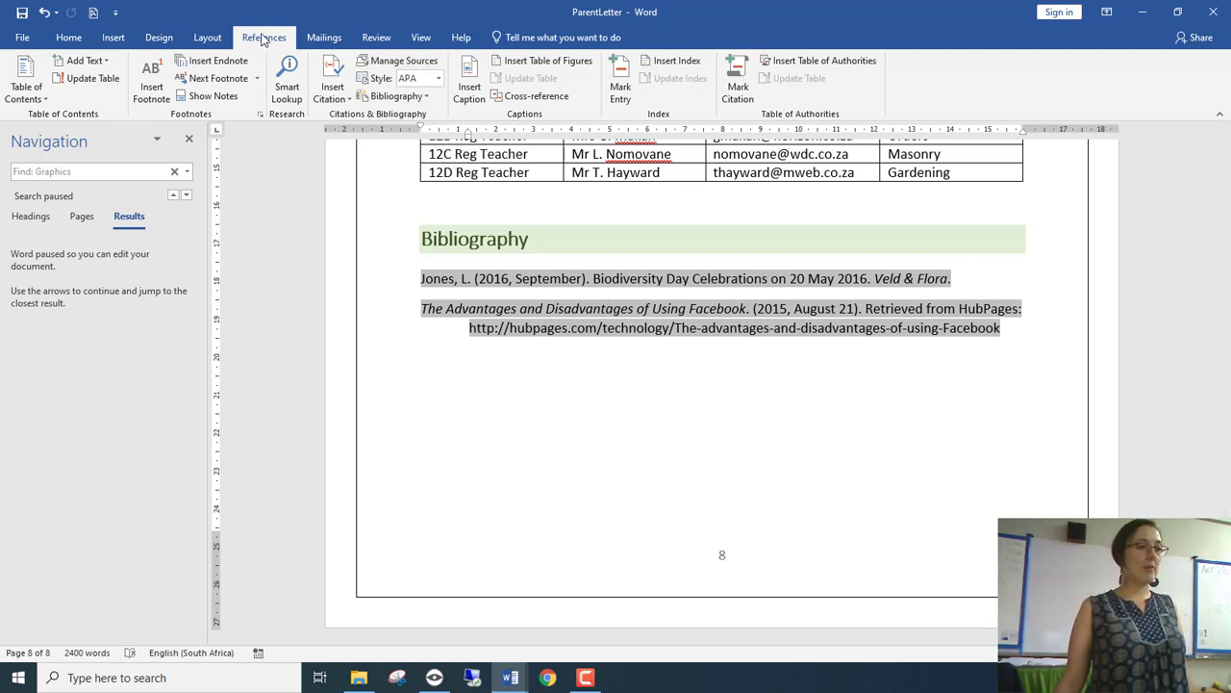
{"action": "left_click", "coordinate": [405, 62]}
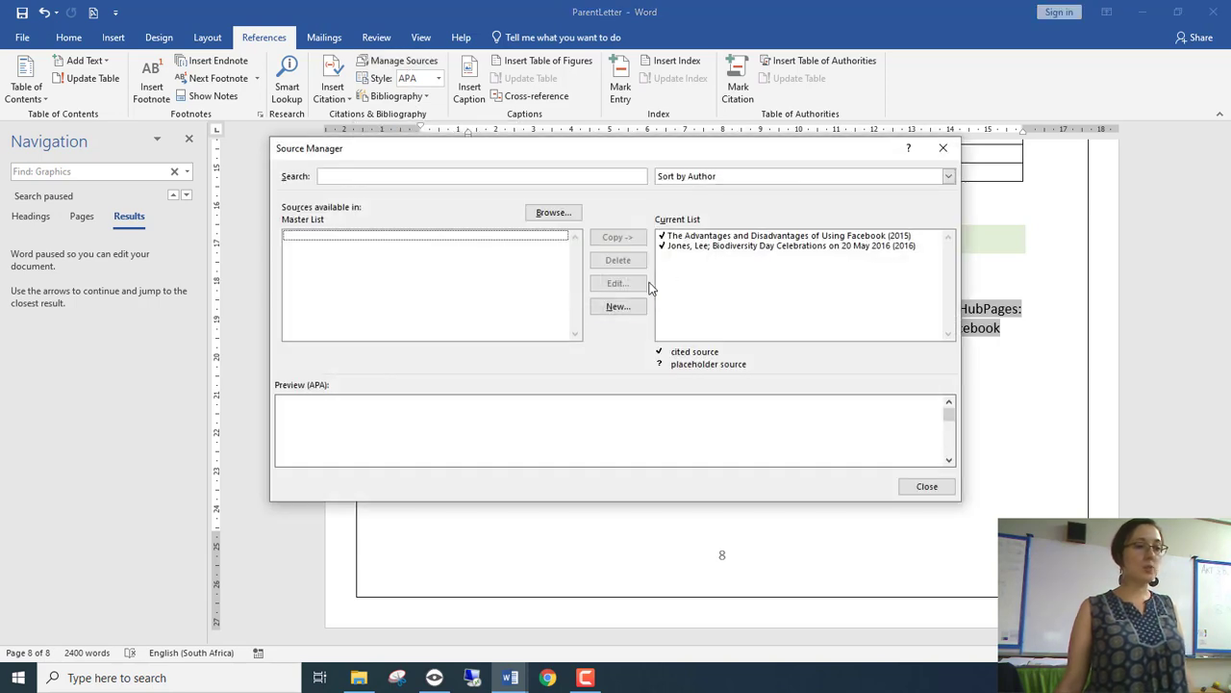
- Examine the fields for creating a new source of type Web site, and cancel without adding it
{"action": "left_click", "coordinate": [614, 307]}
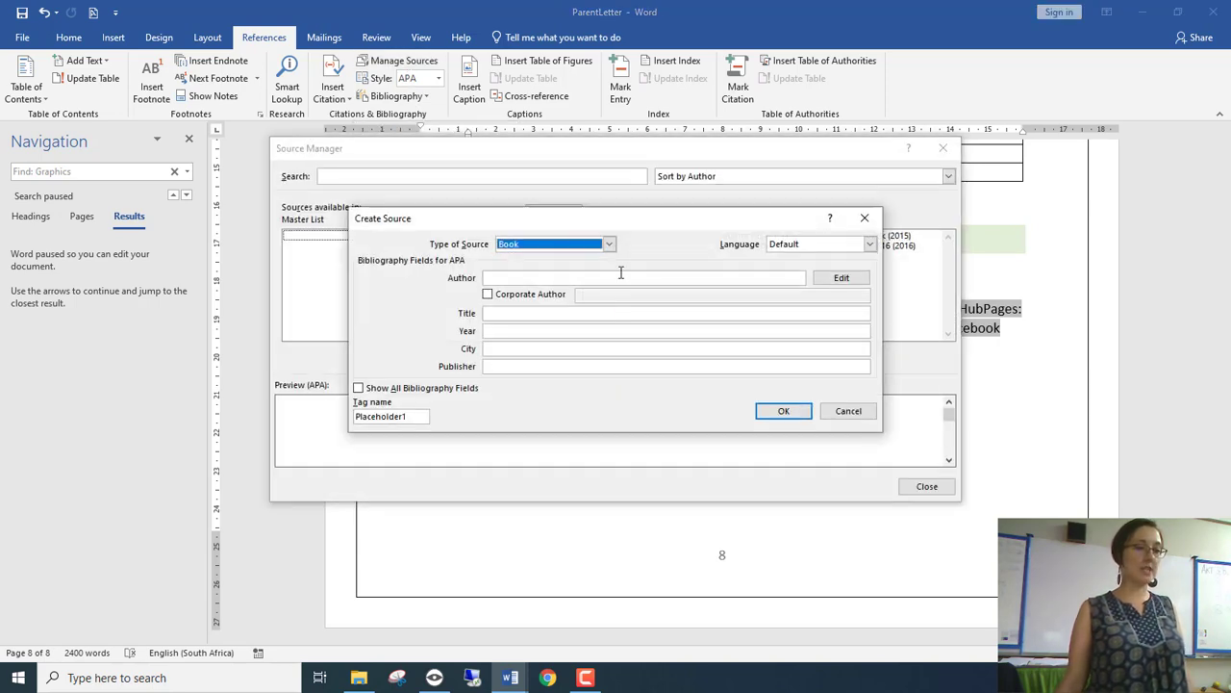
{"action": "left_click", "coordinate": [609, 243]}
{"action": "scroll", "coordinate": [582, 294], "scroll_direction": "down", "scroll_amount": 1}
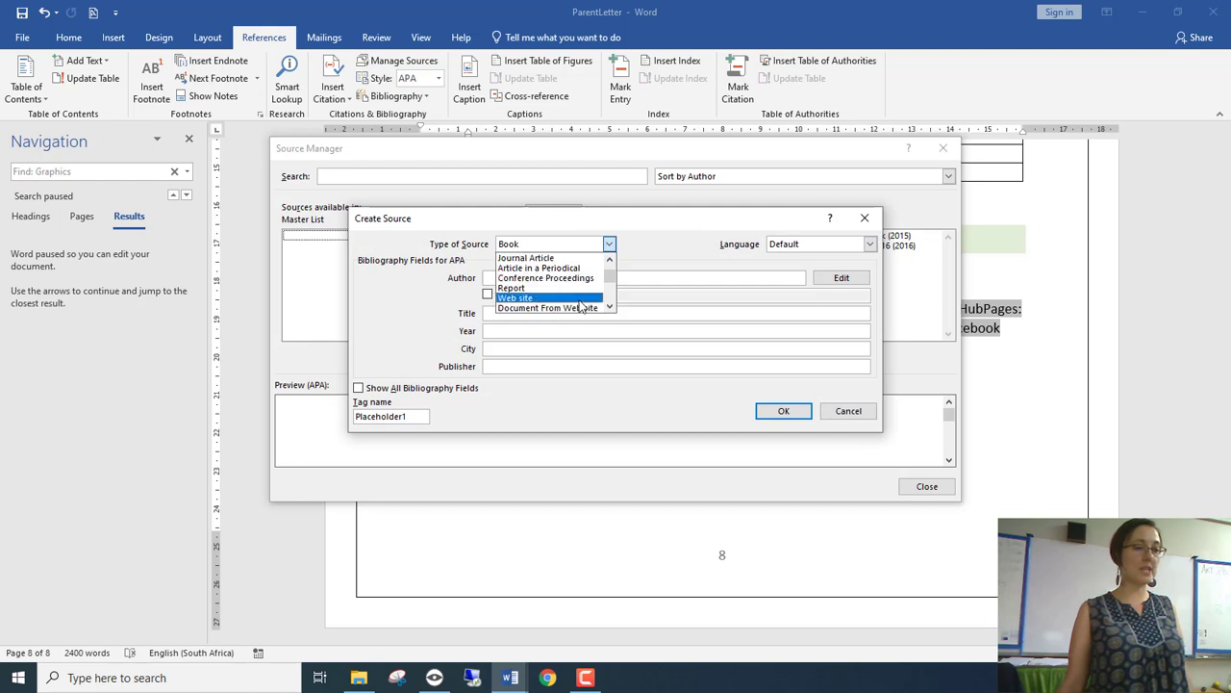
{"action": "left_click", "coordinate": [580, 300]}
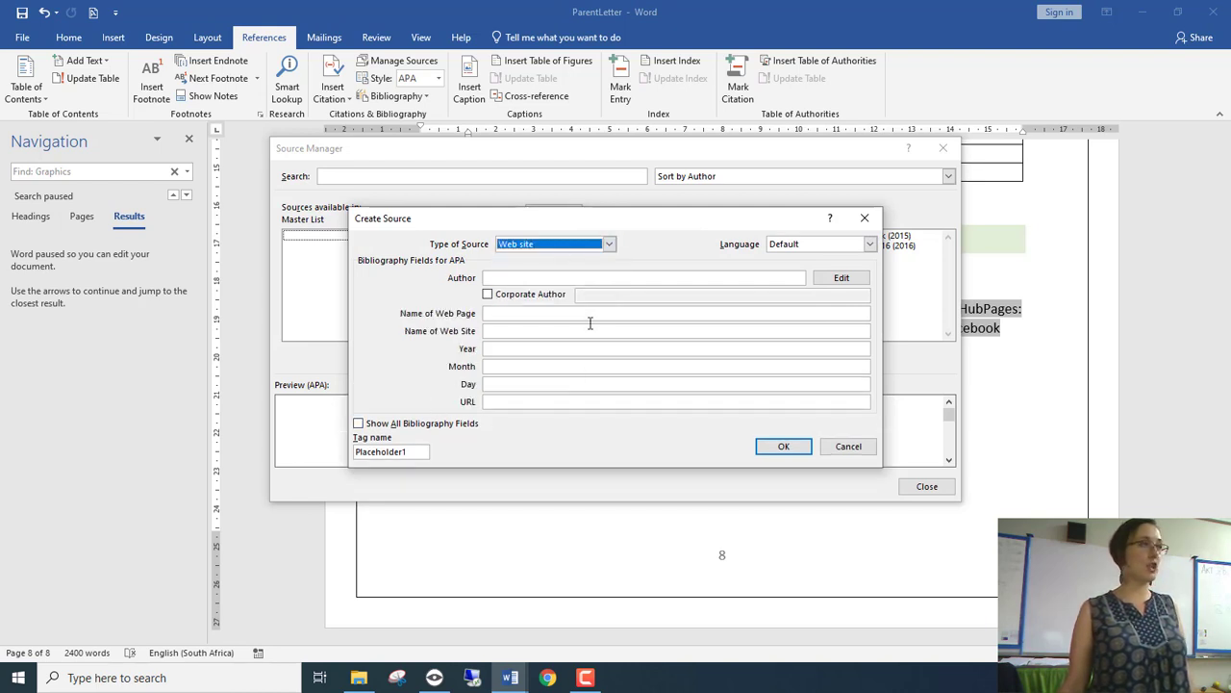
{"action": "left_click", "coordinate": [870, 448]}
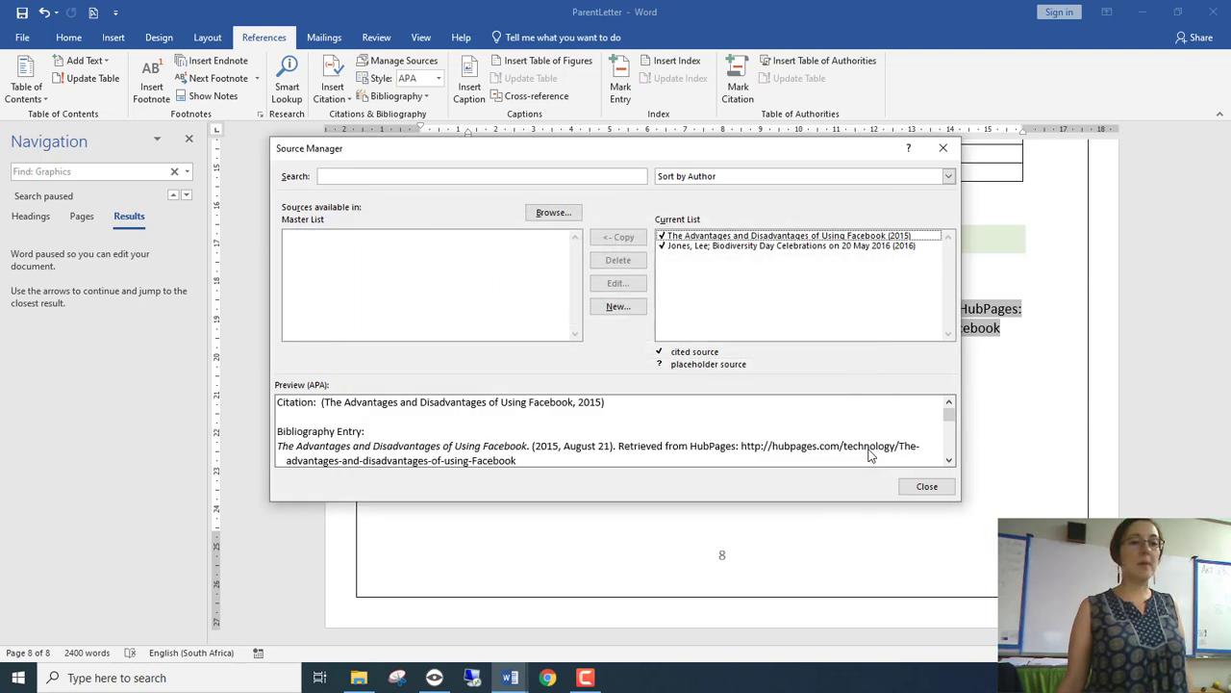
- Examine the standard and full bibliography fields of the Biodiversity Day Celebrations source, and close the Source Manager without editing any field
{"action": "left_click", "coordinate": [942, 148]}
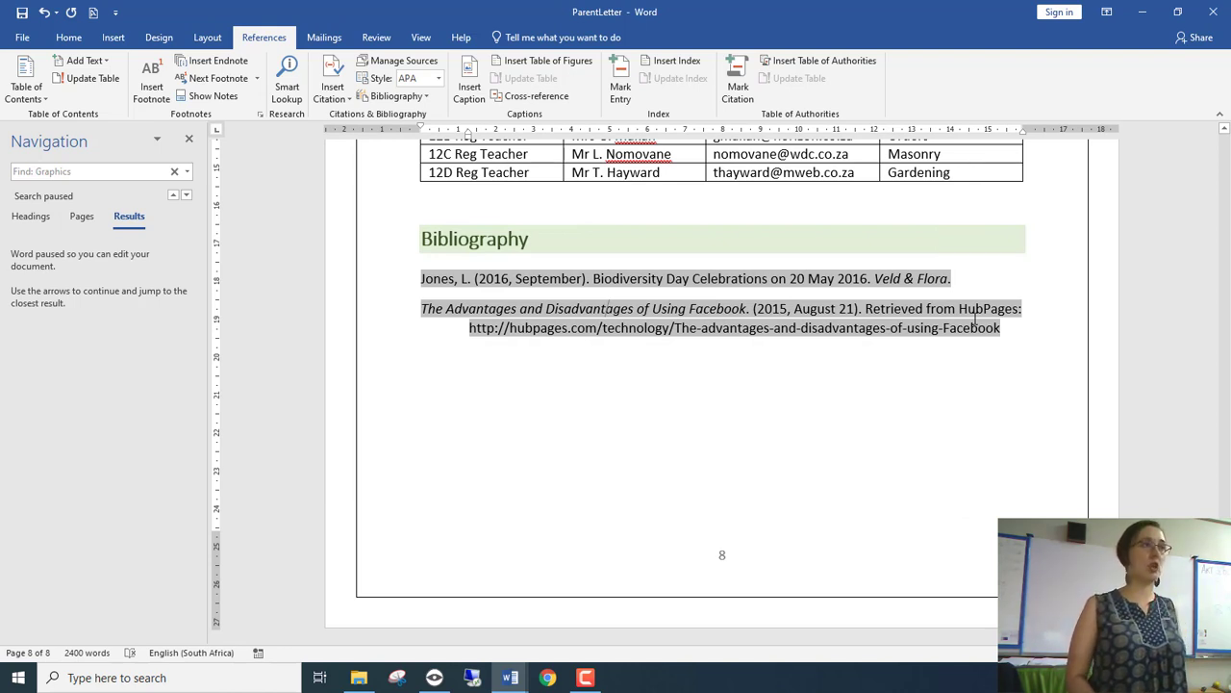
{"action": "left_click", "coordinate": [371, 72]}
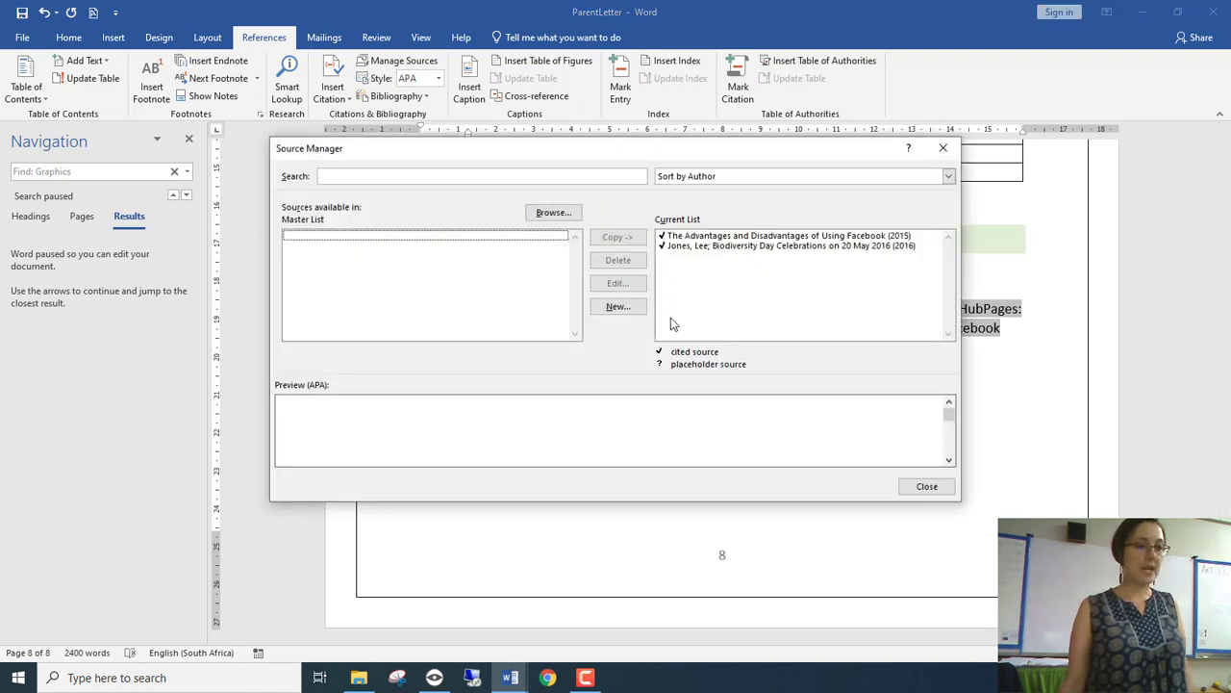
{"action": "left_click", "coordinate": [702, 248]}
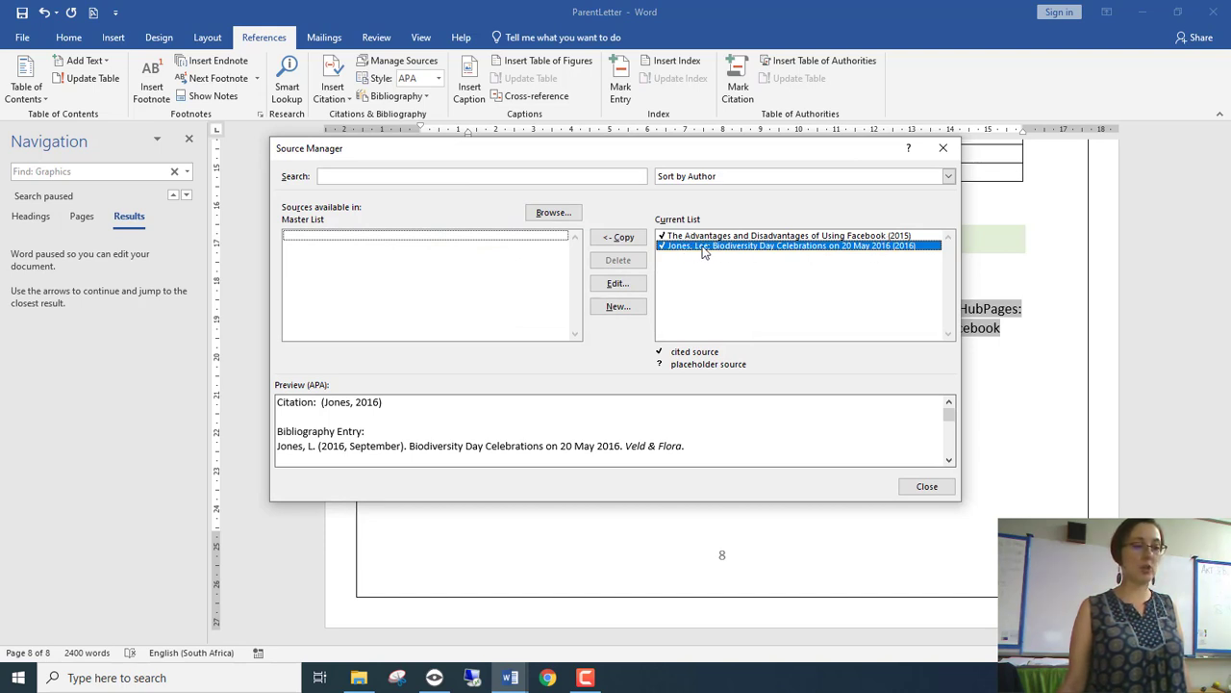
{"action": "left_click", "coordinate": [617, 285]}
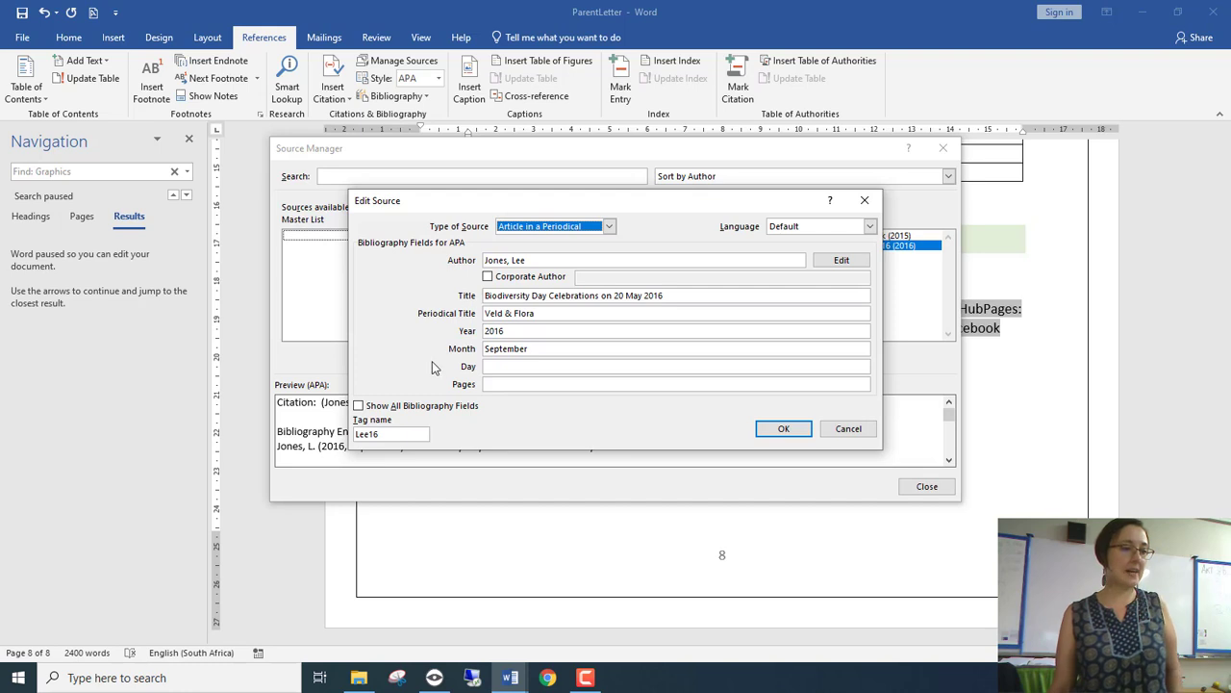
{"action": "left_click", "coordinate": [415, 408]}
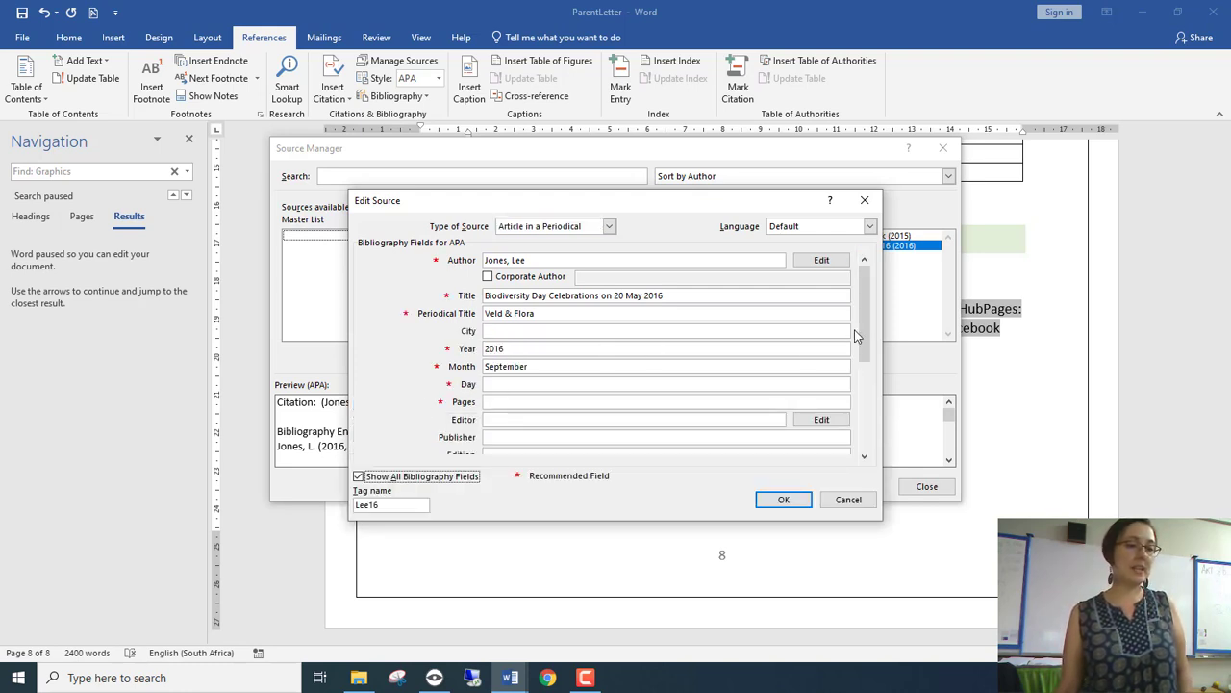
{"action": "left_click_drag", "start_coordinate": [864, 326], "coordinate": [866, 371]}
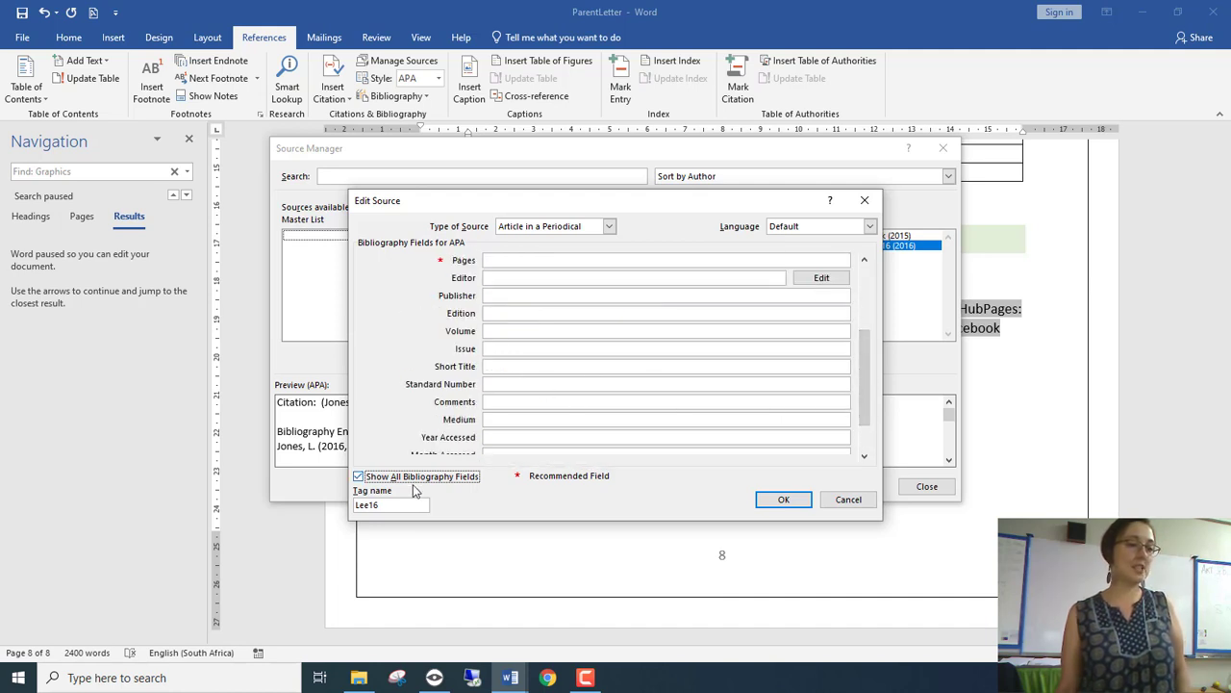
{"action": "left_click", "coordinate": [358, 477]}
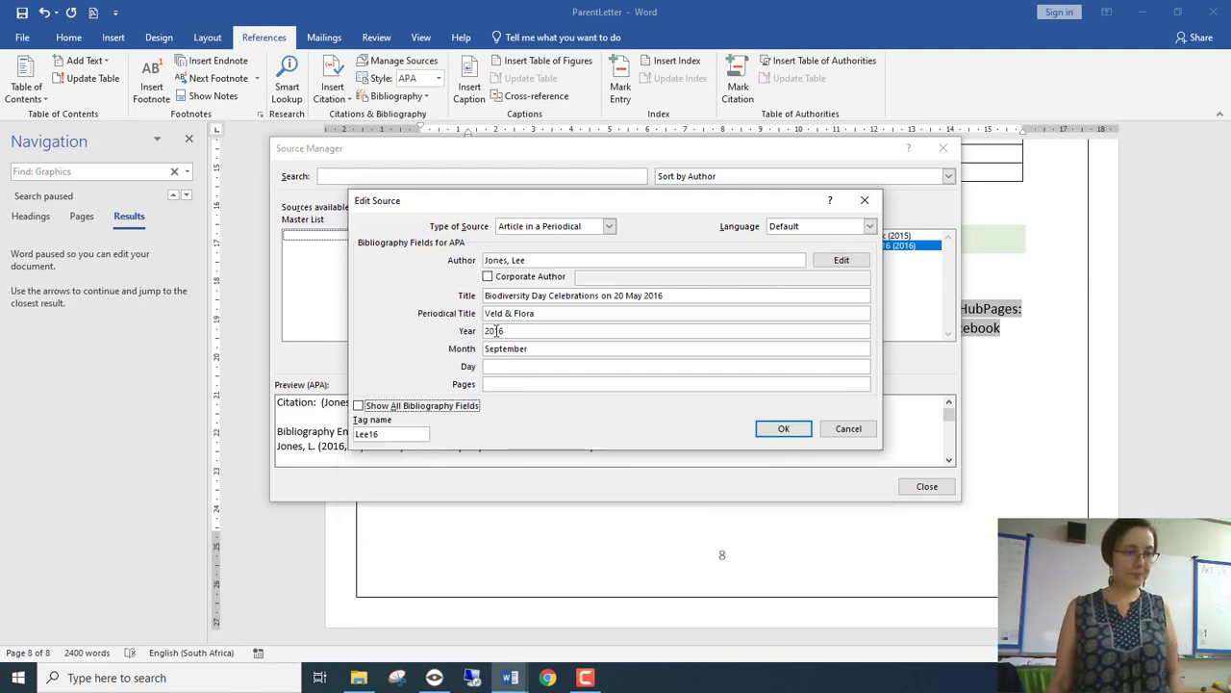
{"action": "left_click", "coordinate": [776, 432]}
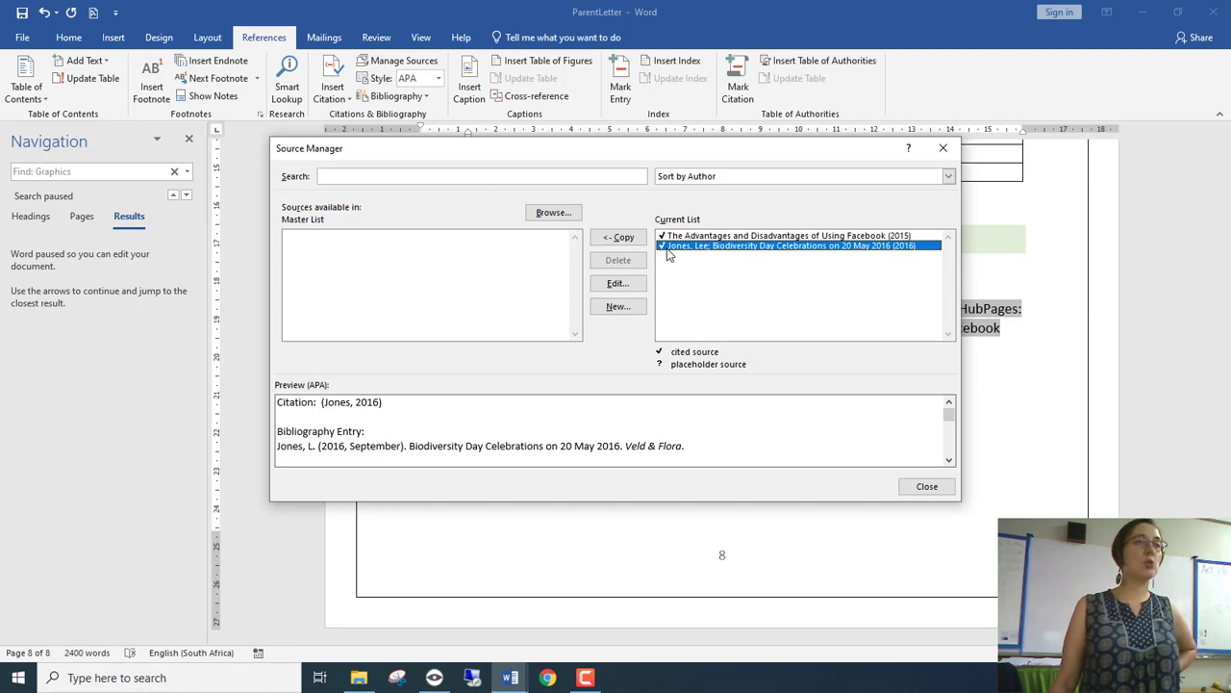
{"action": "left_click_drag", "start_coordinate": [654, 151], "coordinate": [658, 298]}
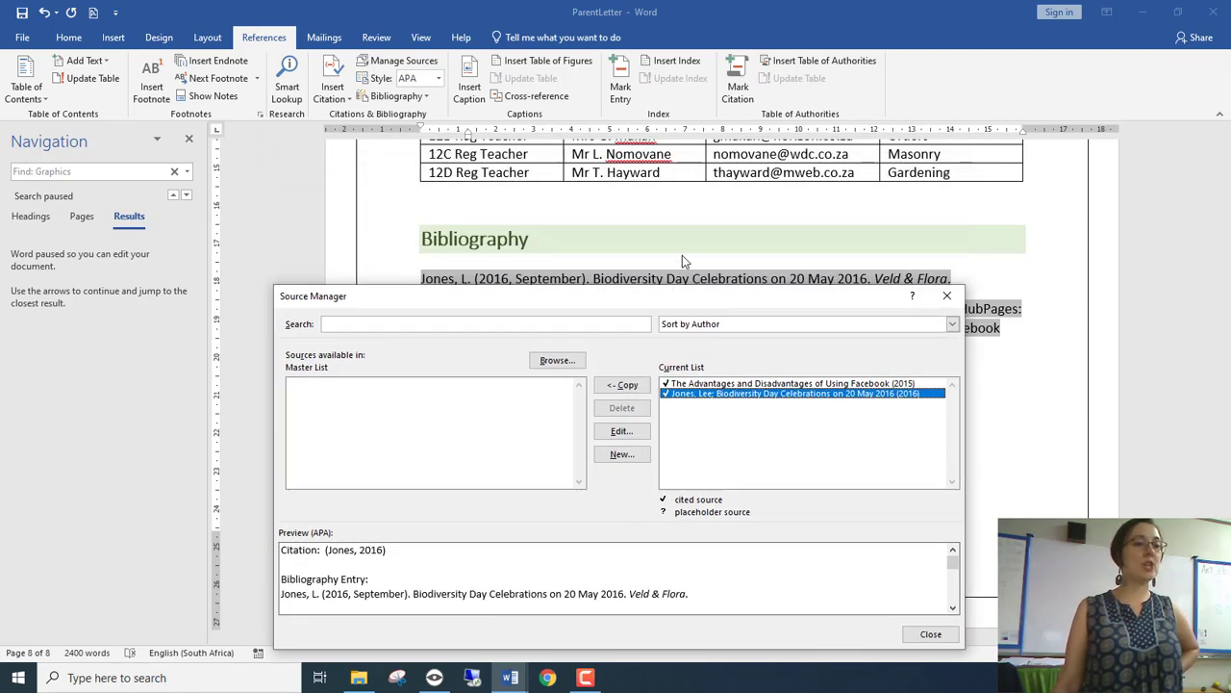
{"action": "left_click", "coordinate": [947, 299]}
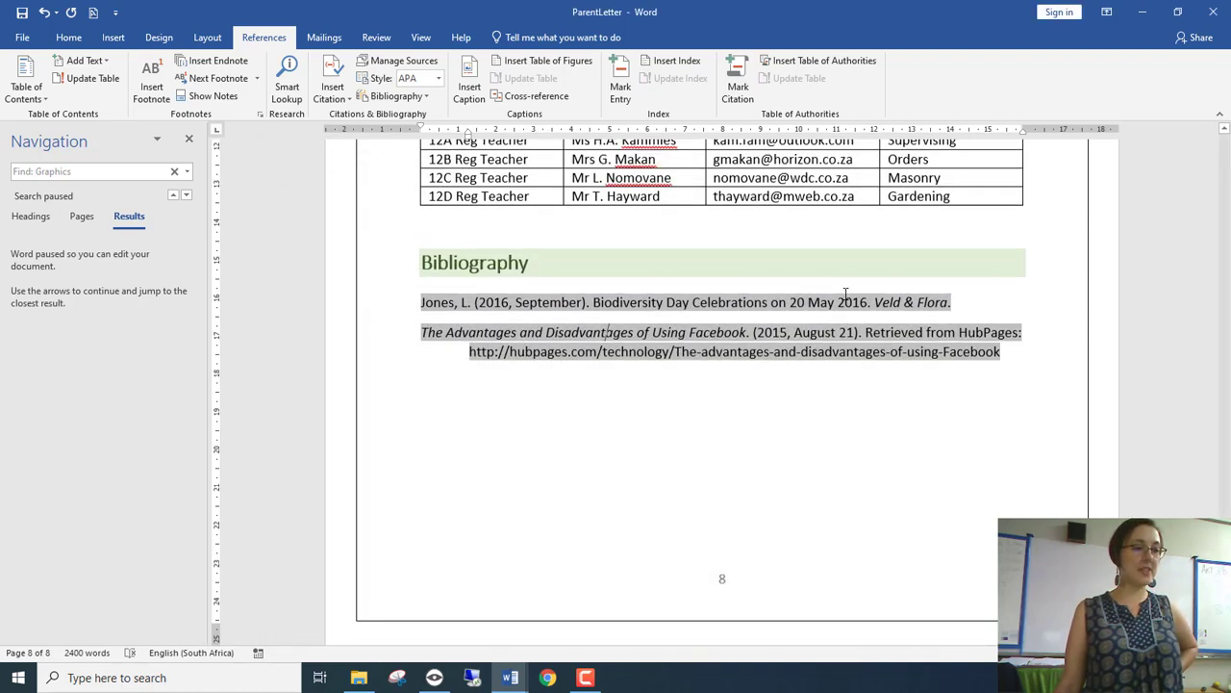
- Insert a citation to the Biodiversity Day Celebrations source after "light meals" in the first paragraph under Support activities & services
{"action": "scroll", "coordinate": [847, 293], "scroll_direction": "up", "scroll_amount": 15}
{"action": "scroll", "coordinate": [846, 293], "scroll_direction": "up", "scroll_amount": 6}
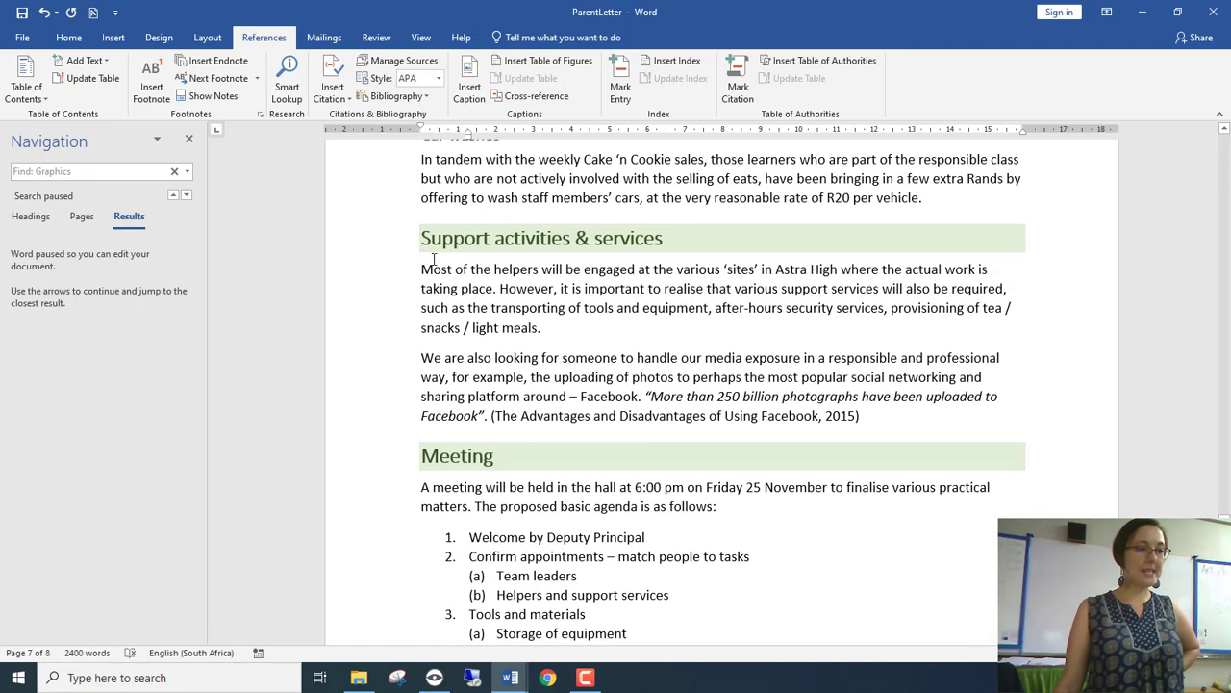
{"action": "left_click_drag", "start_coordinate": [421, 272], "coordinate": [532, 330]}
{"action": "left_click", "coordinate": [537, 329]}
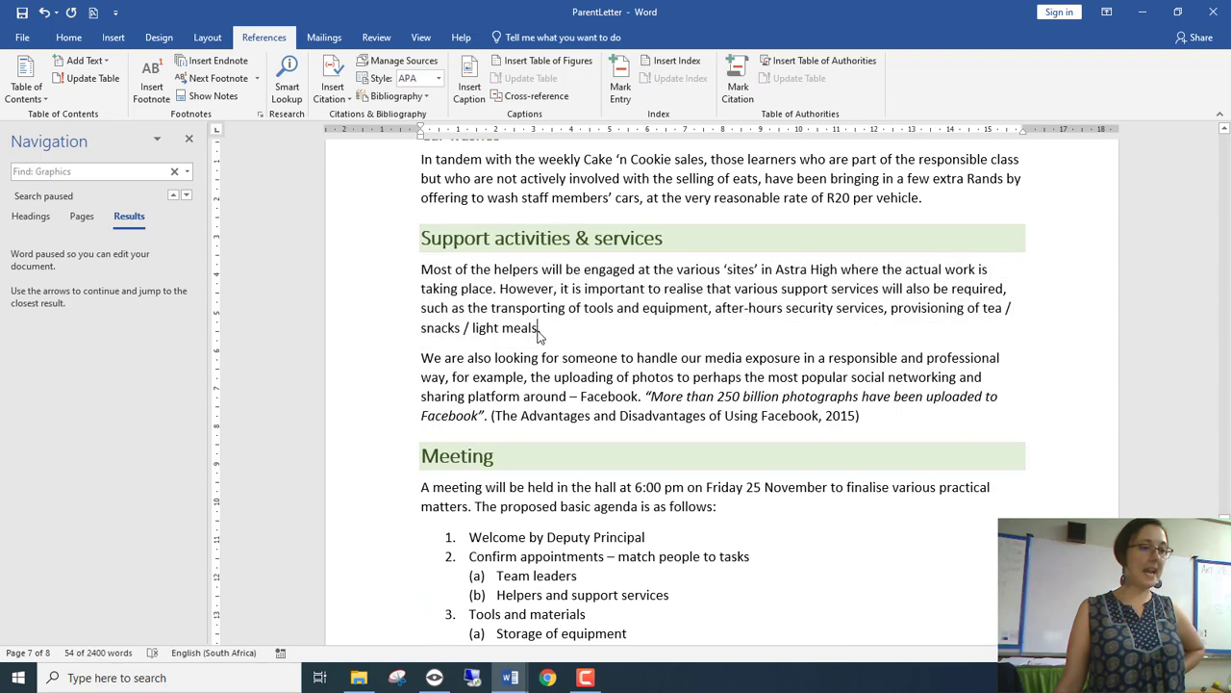
{"action": "left_click", "coordinate": [342, 101]}
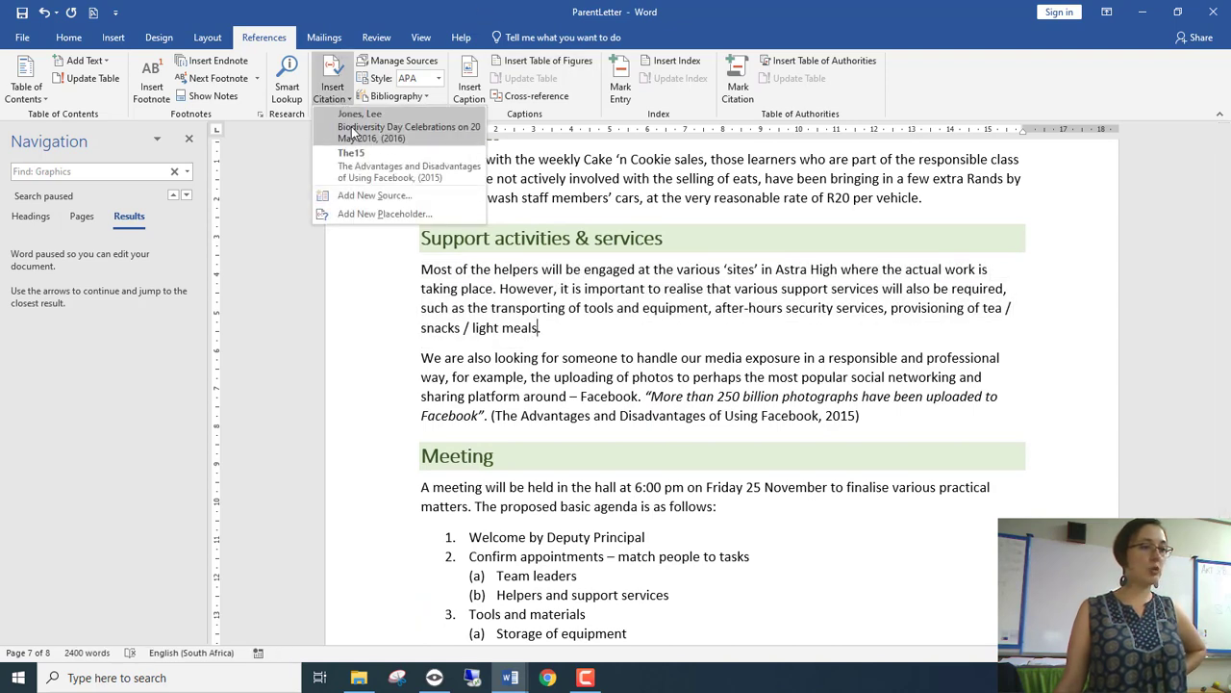
{"action": "left_click", "coordinate": [354, 132]}
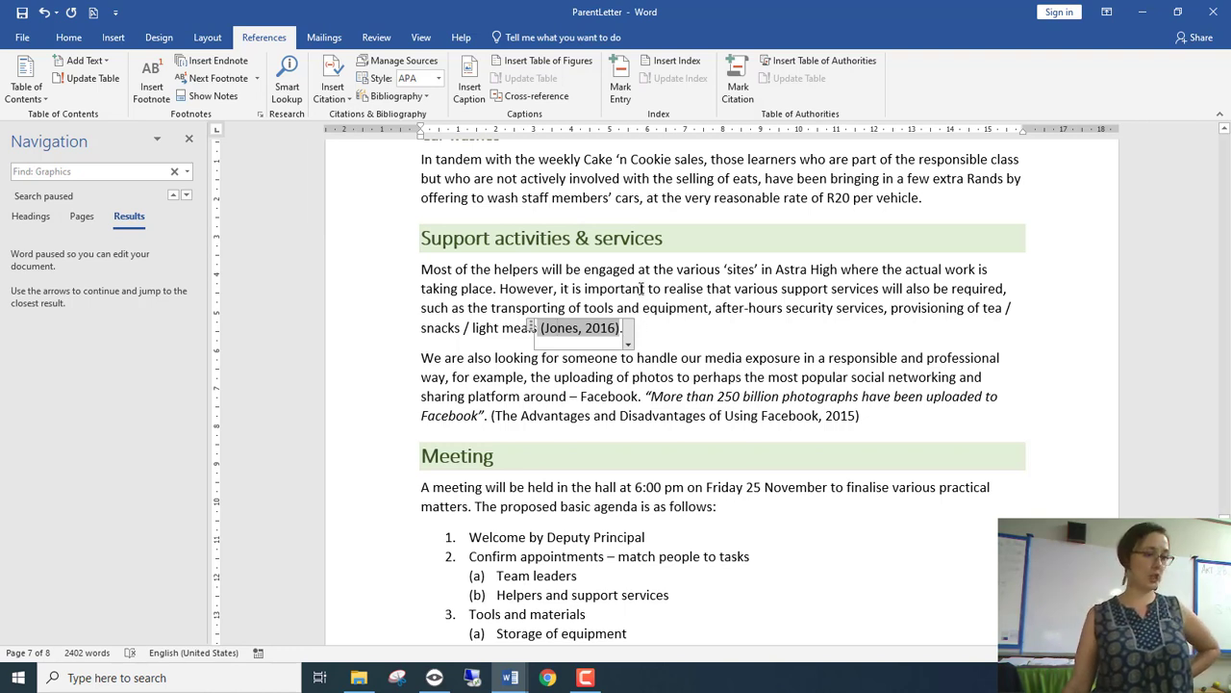
{"action": "left_click", "coordinate": [658, 330]}
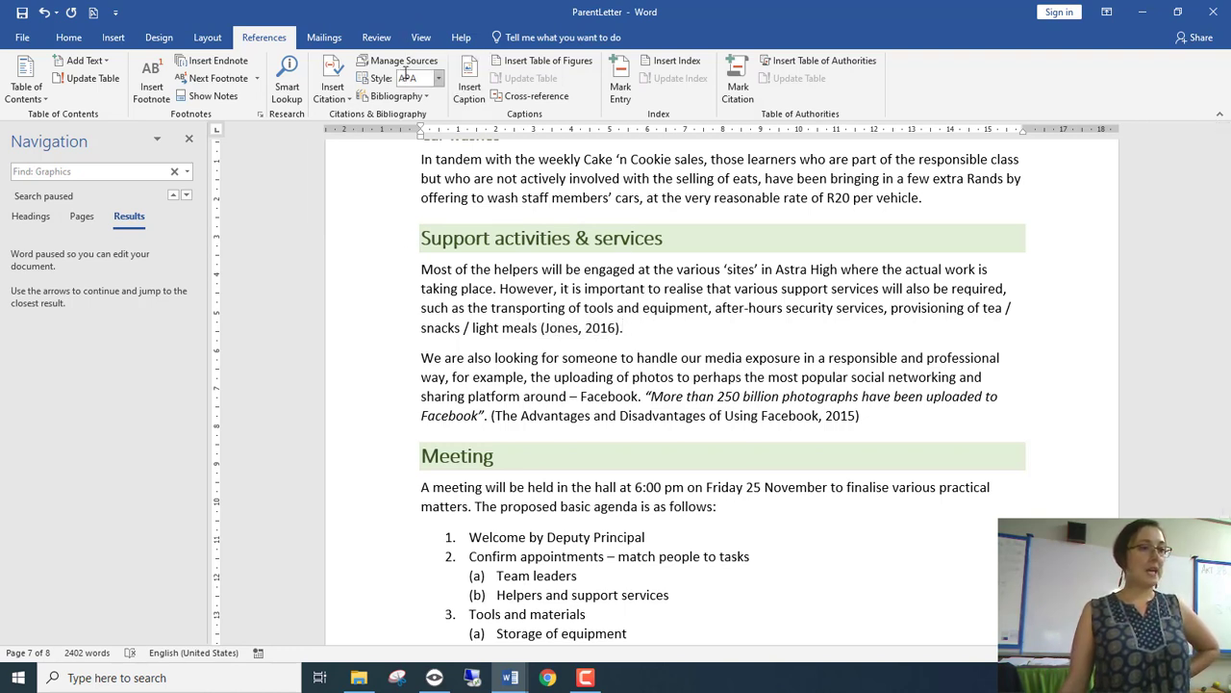
- Review the Source Manager and its blank Web site source form without adding a source, and inspect the citation after "light meals"
{"action": "left_click", "coordinate": [399, 60]}
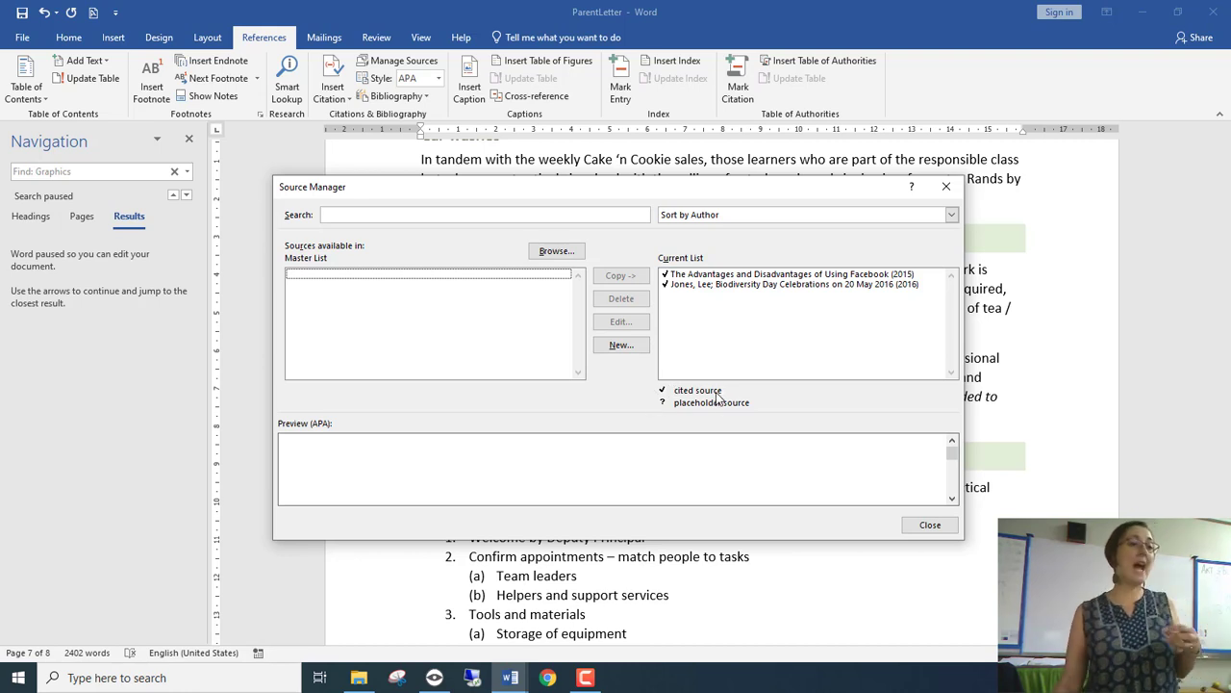
{"action": "left_click", "coordinate": [635, 344]}
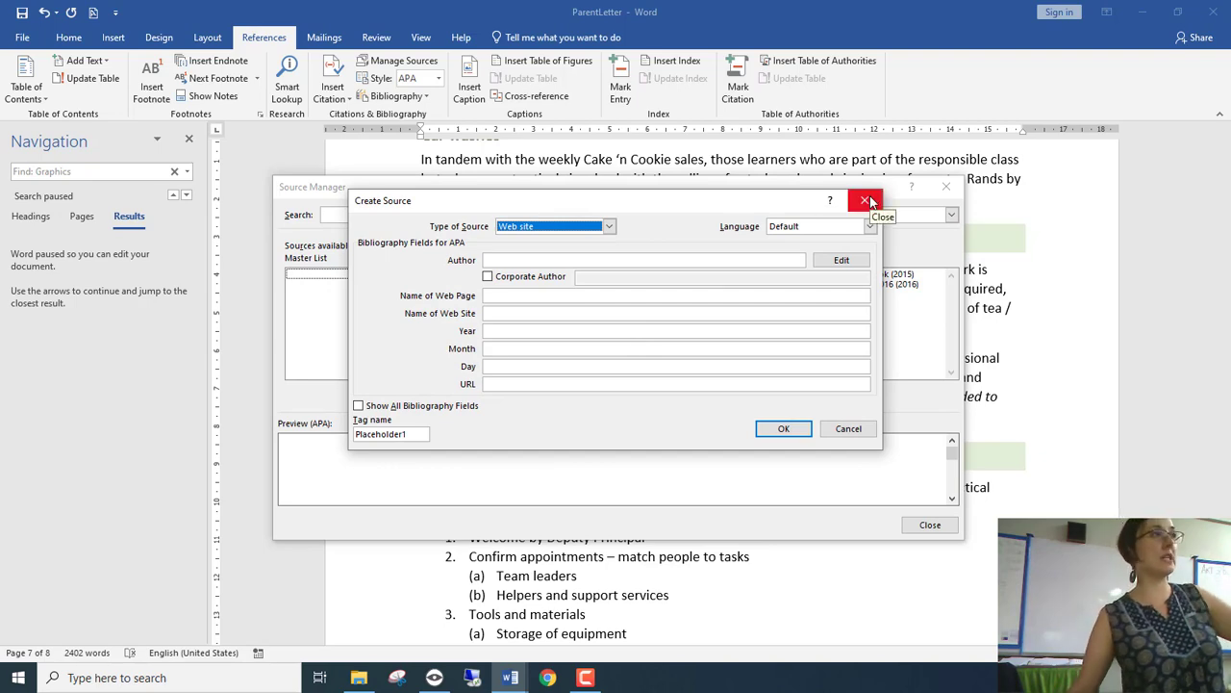
{"action": "left_click", "coordinate": [869, 202]}
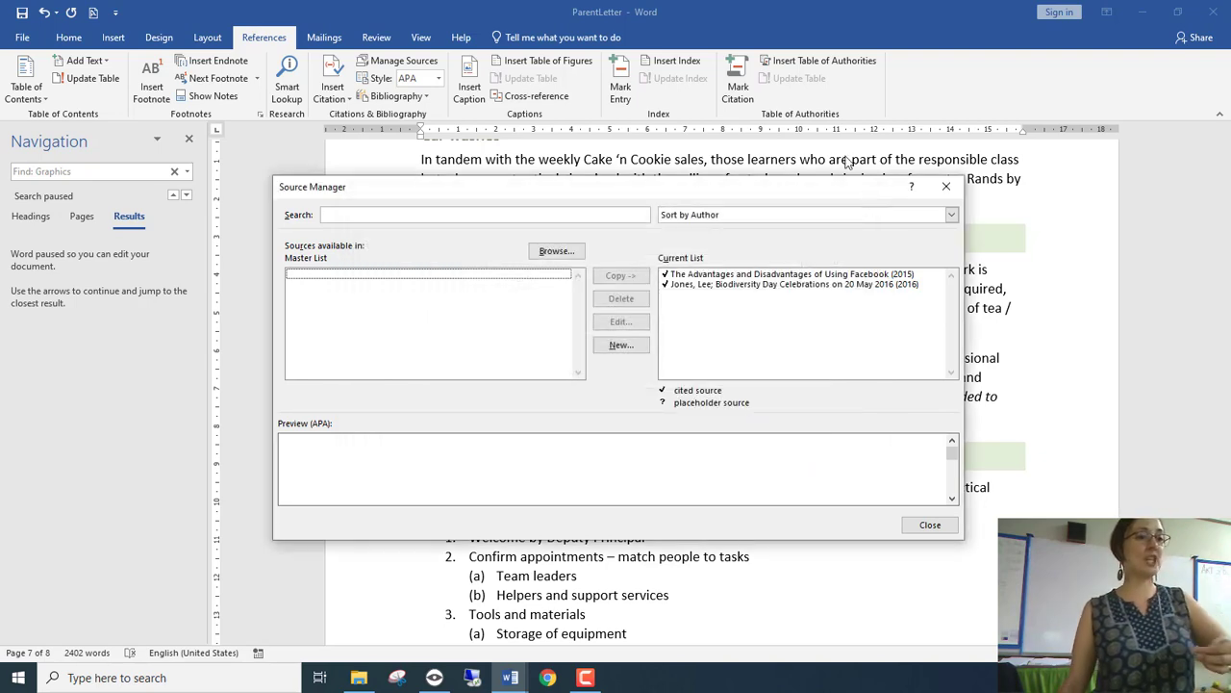
{"action": "left_click", "coordinate": [945, 187]}
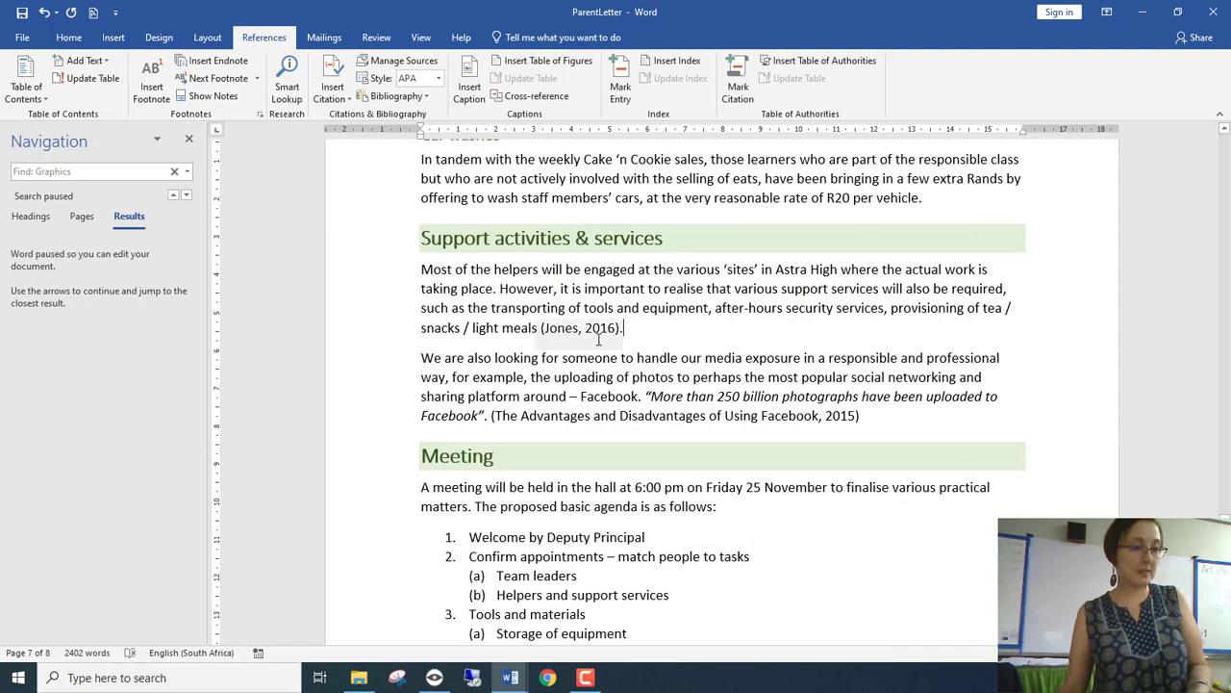
{"action": "left_click", "coordinate": [589, 333]}
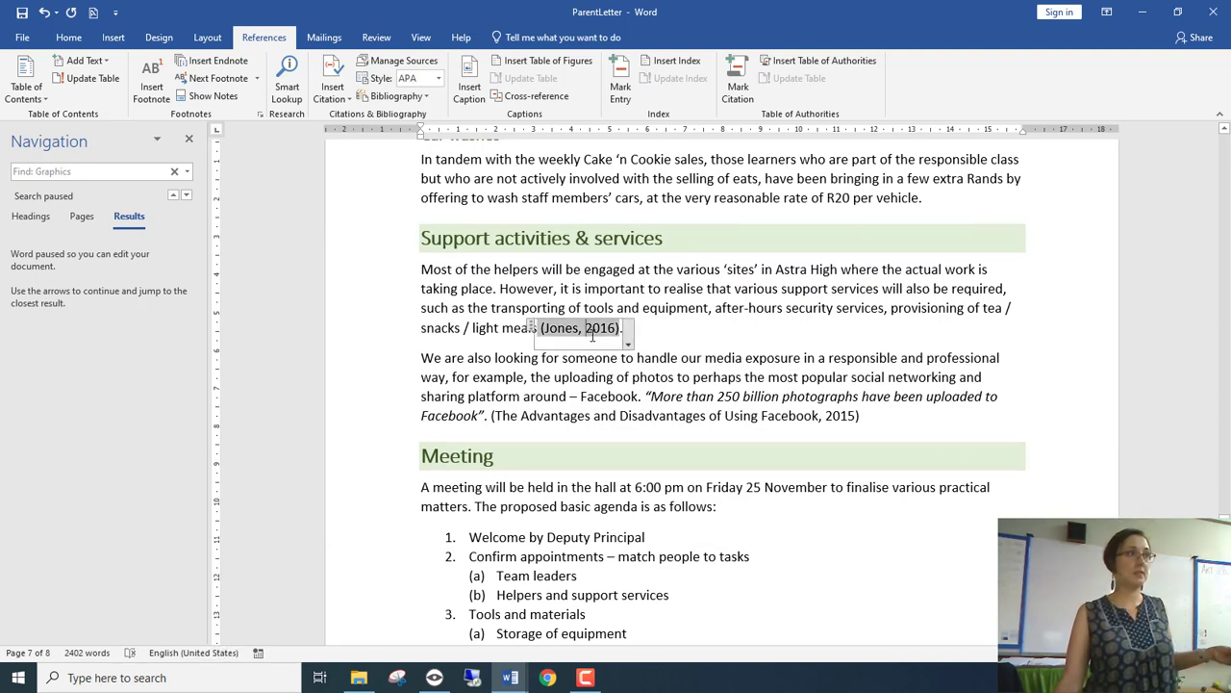
{"action": "left_click", "coordinate": [659, 310]}
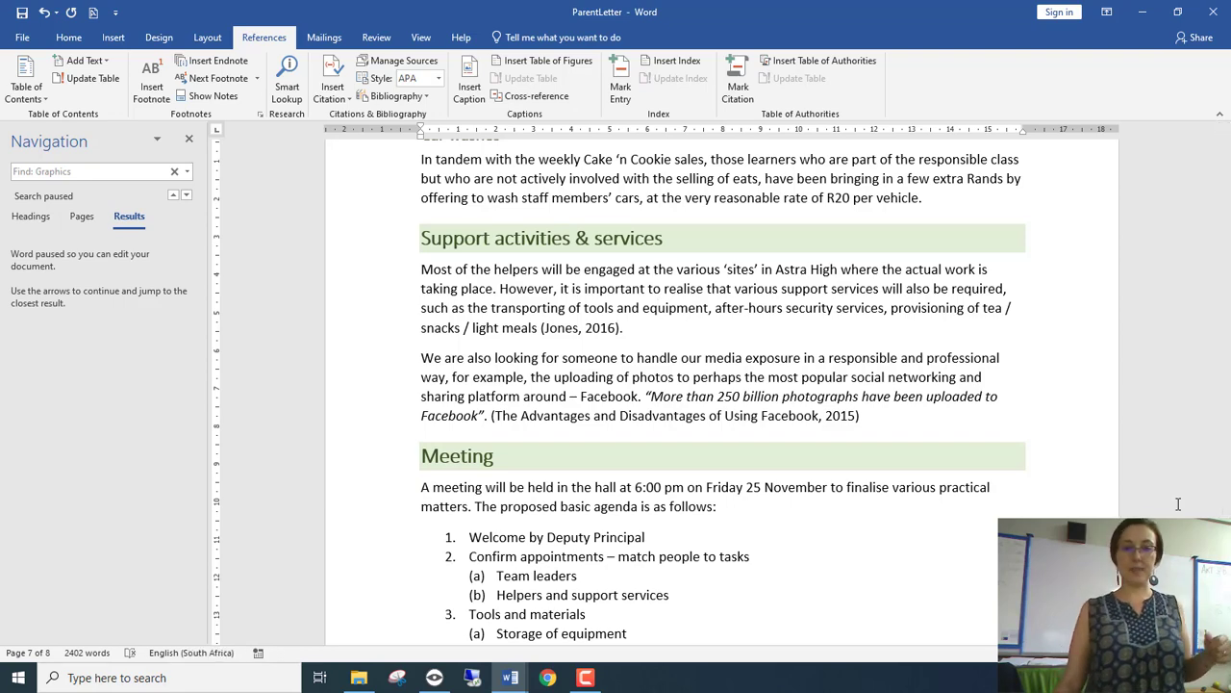
- Examine the basic and advanced font settings for the word "equipment", and close the Font dialog without changing anything
{"action": "left_click", "coordinate": [69, 38]}
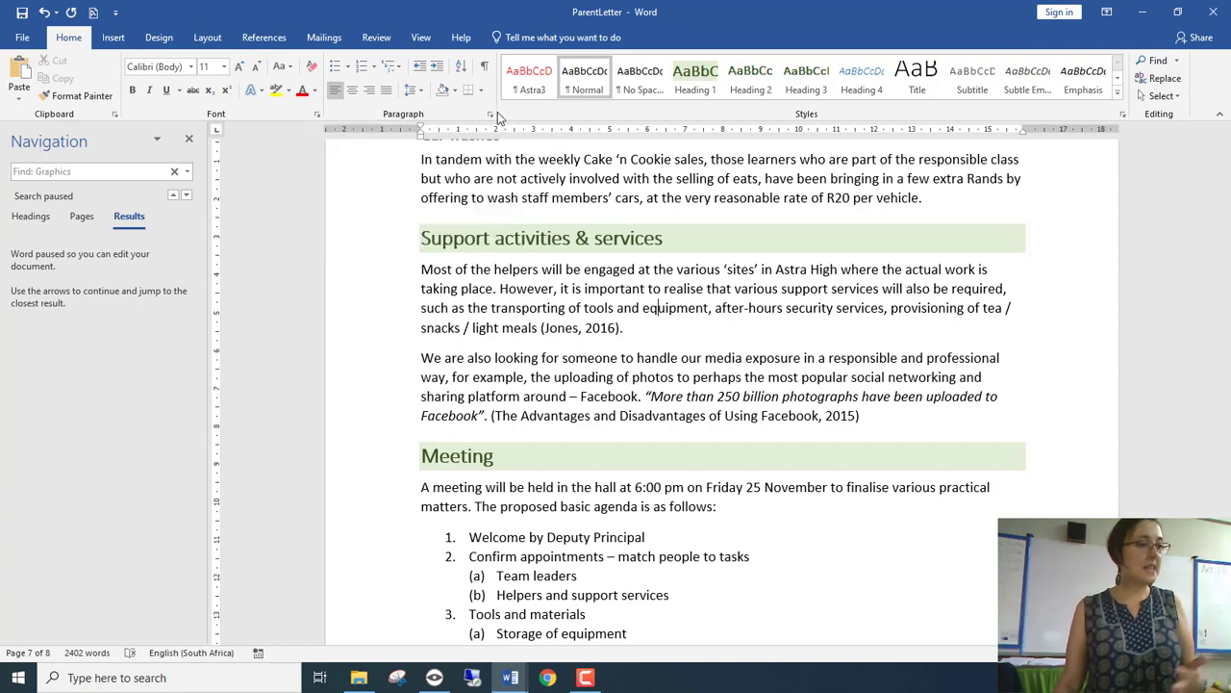
{"action": "left_click", "coordinate": [318, 115]}
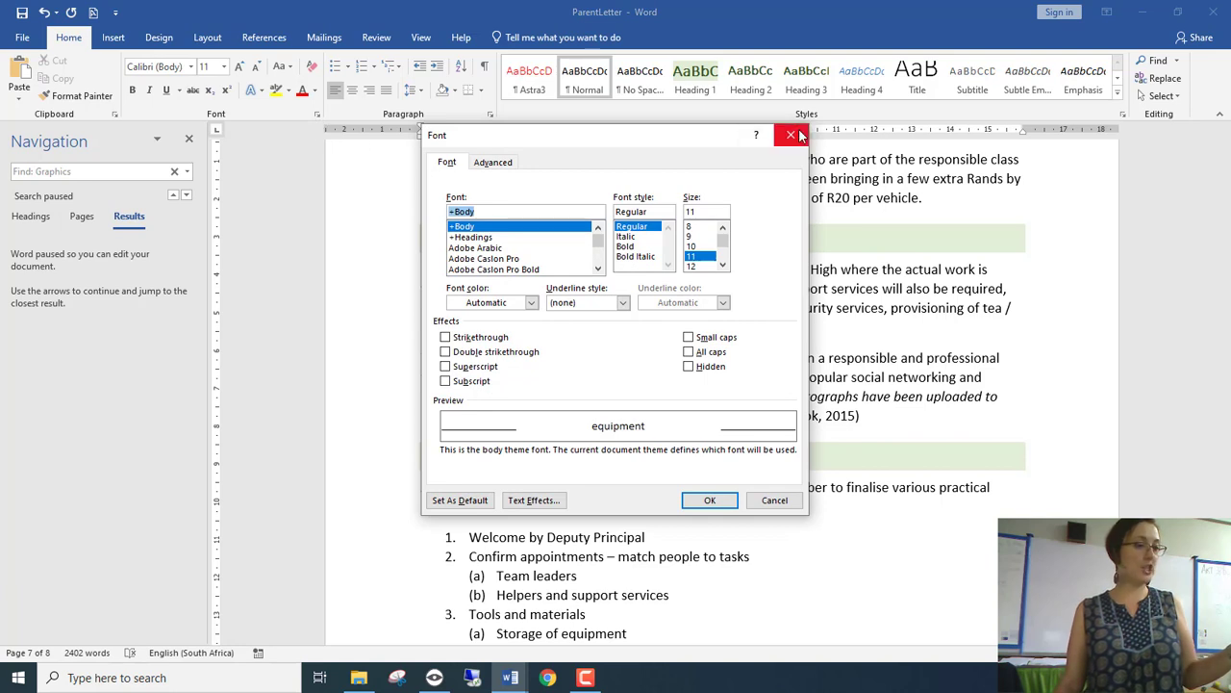
{"action": "left_click", "coordinate": [491, 164]}
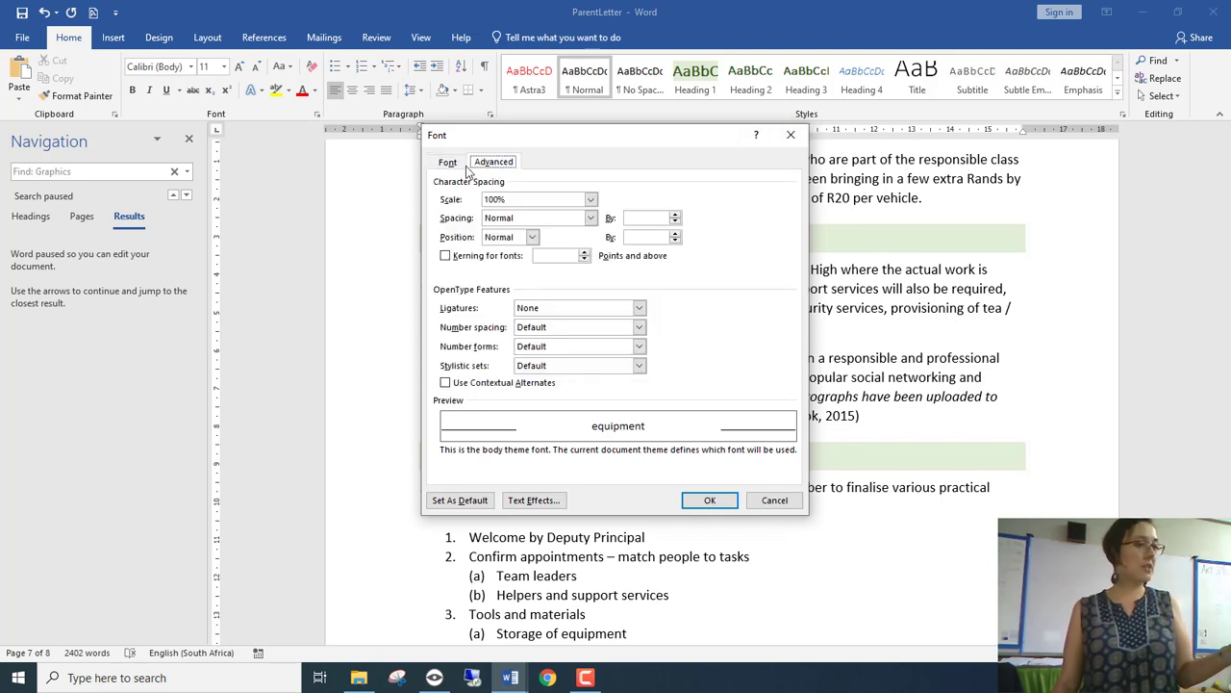
{"action": "left_click", "coordinate": [449, 164]}
{"action": "left_click", "coordinate": [490, 161]}
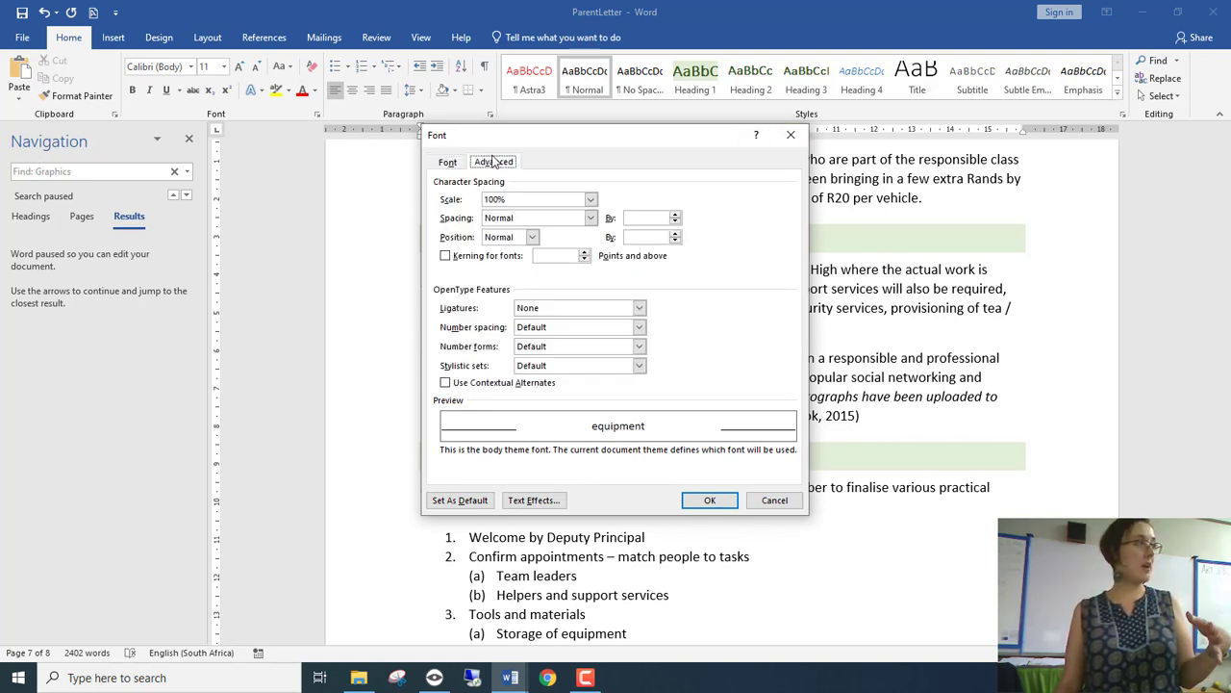
{"action": "left_click", "coordinate": [791, 135]}
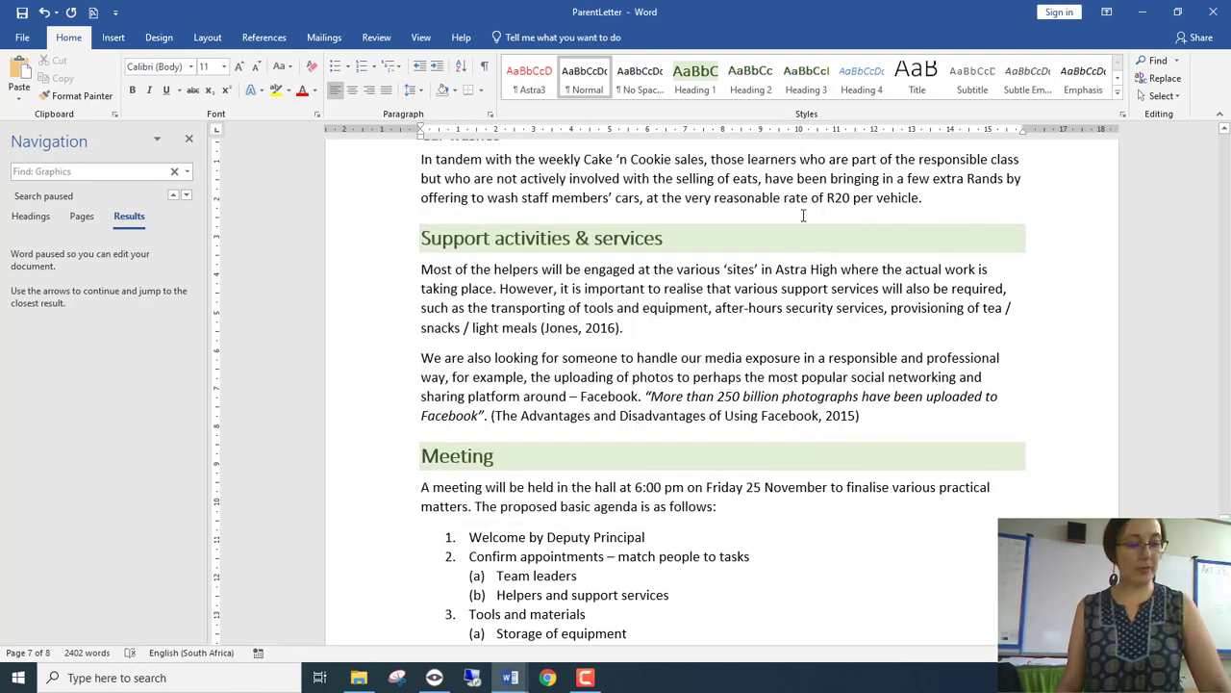
- Reveal the formatting of the word "equipment", view its detailed font settings from there, and close the Font dialog
{"action": "key", "text": "shift+F1"}
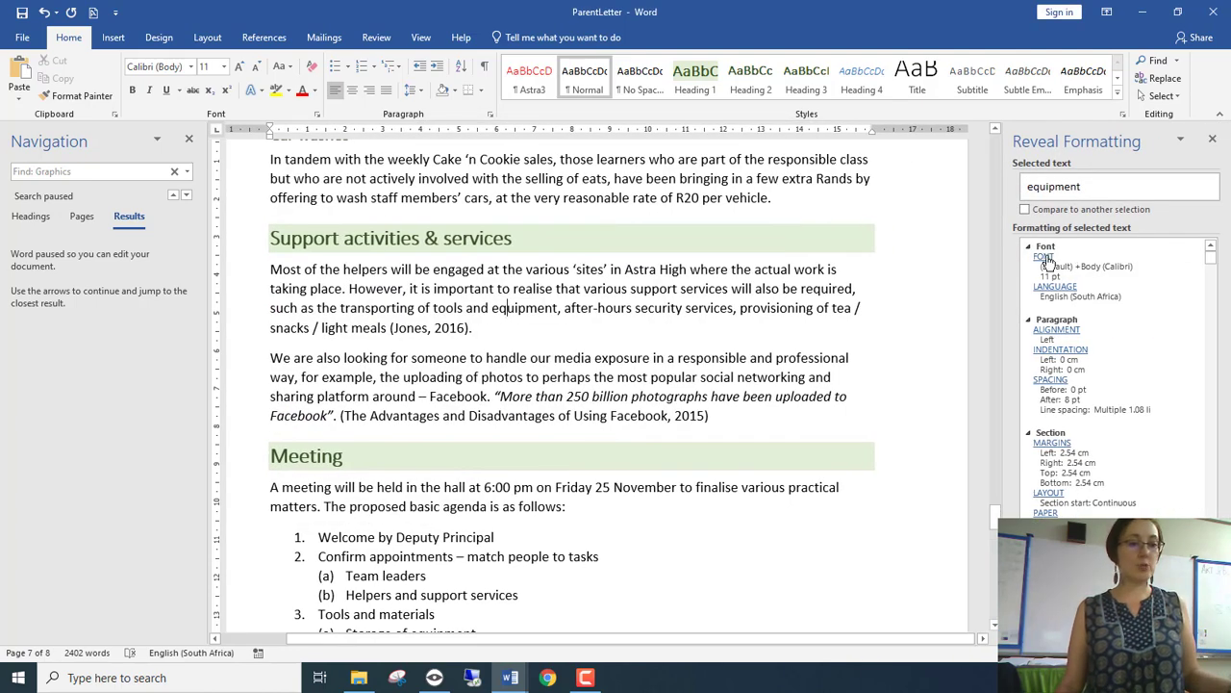
{"action": "left_click", "coordinate": [1046, 258]}
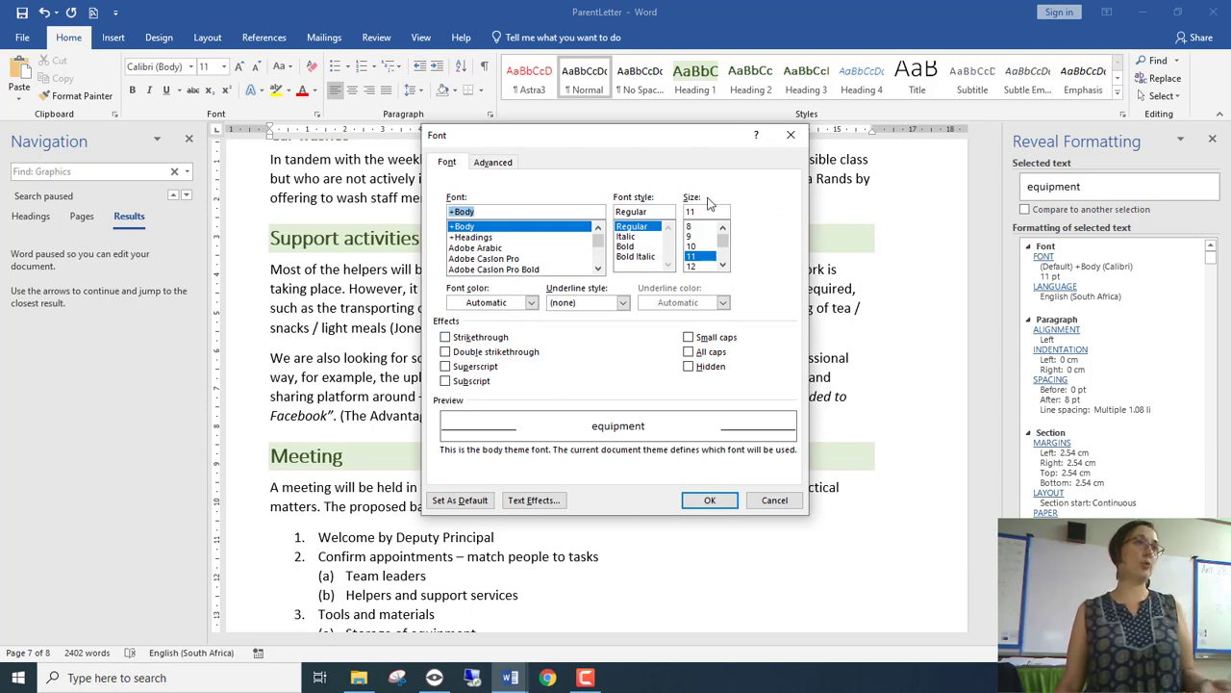
{"action": "left_click", "coordinate": [790, 136]}
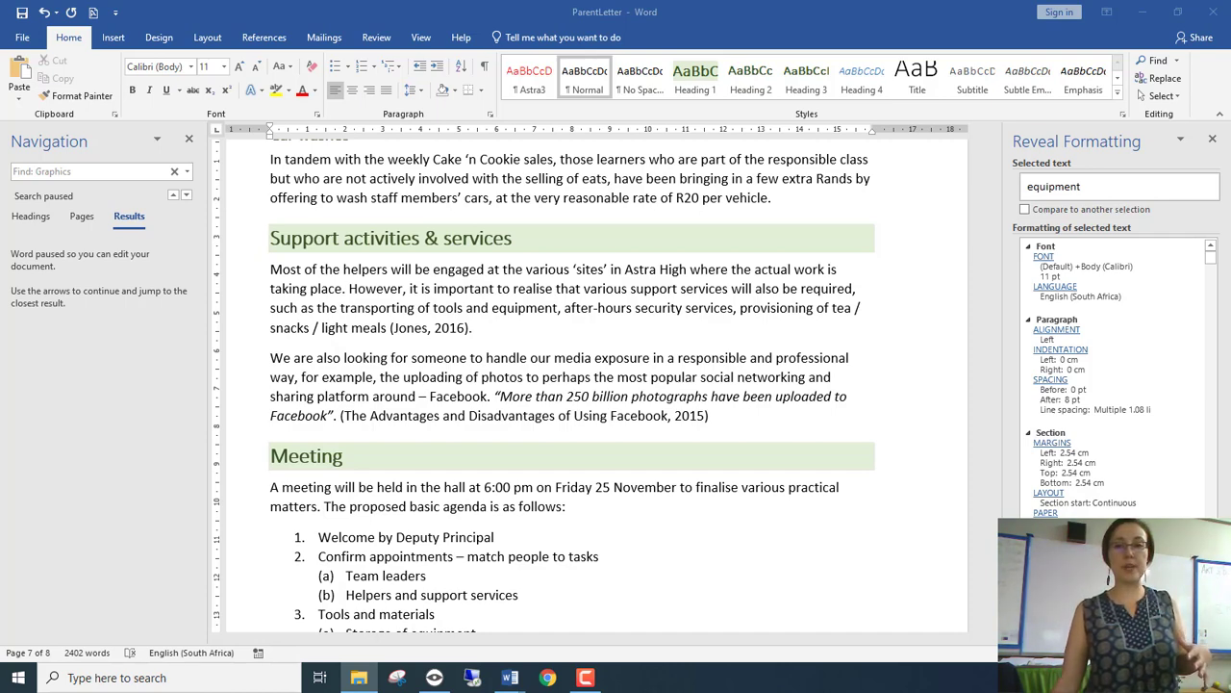
- Switch to File Explorer, go up to the Olimpiade folder, and highlight the AO 2016 to AO 2019 folders
{"action": "left_click_drag", "start_coordinate": [1090, 172], "coordinate": [633, 1]}
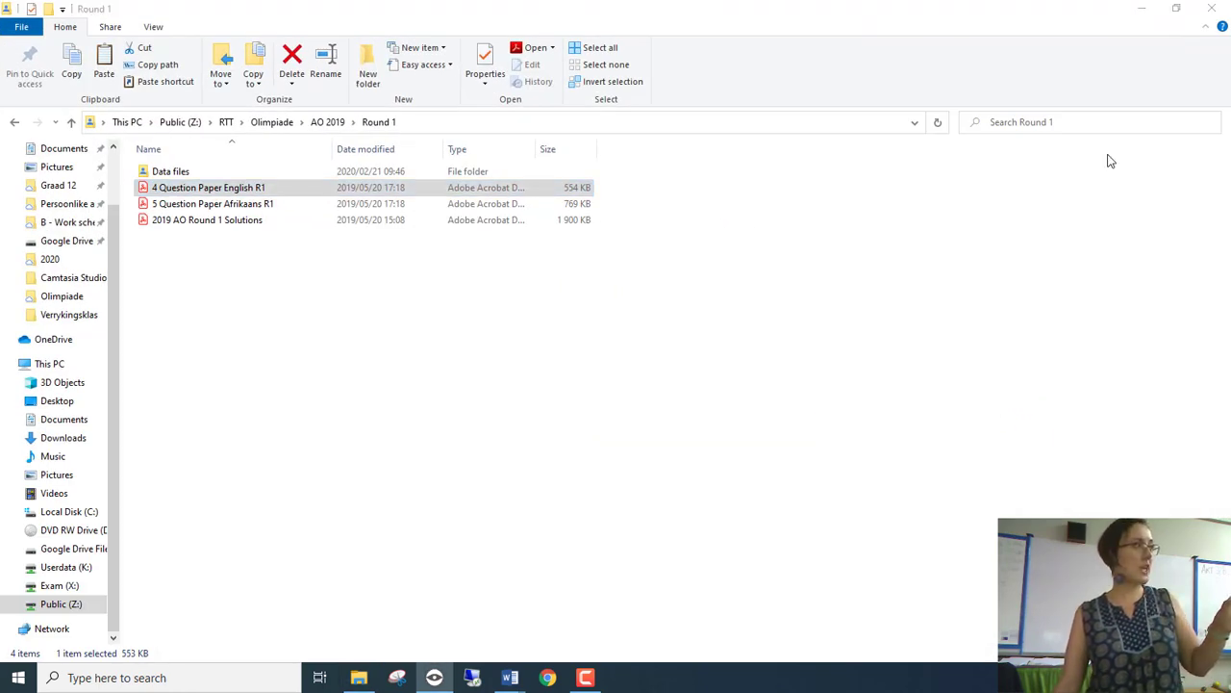
{"action": "left_click", "coordinate": [332, 122]}
{"action": "left_click", "coordinate": [276, 123]}
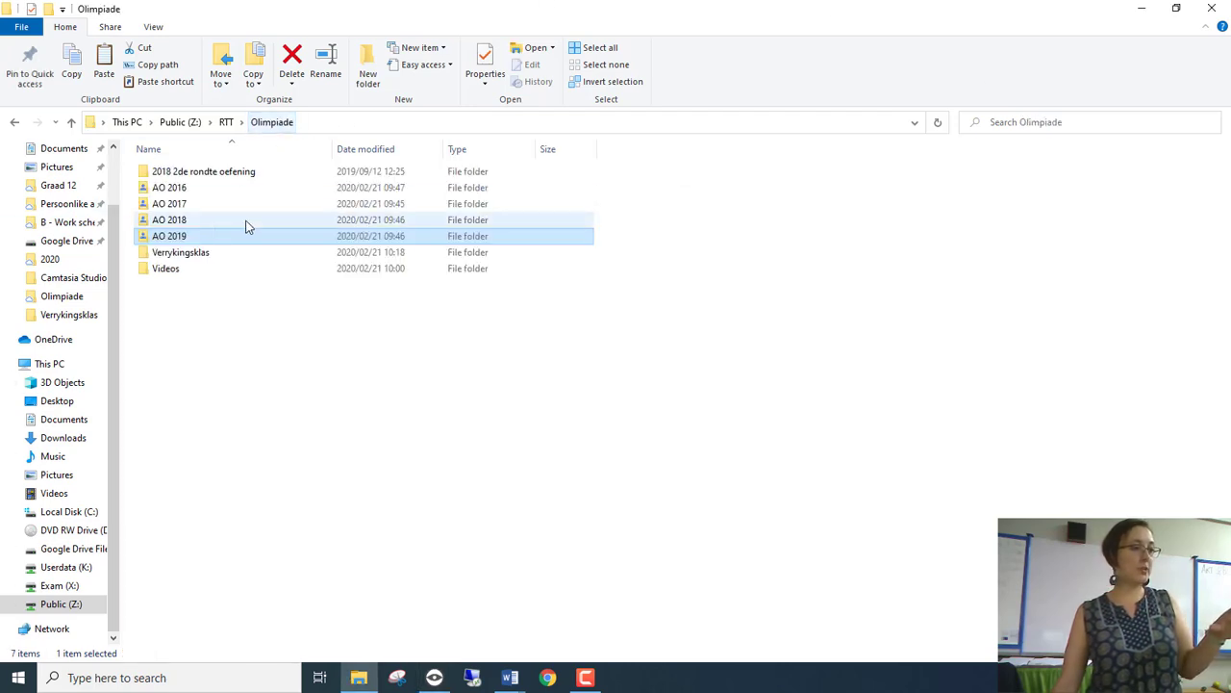
{"action": "left_click", "coordinate": [202, 196], "text": "shift"}
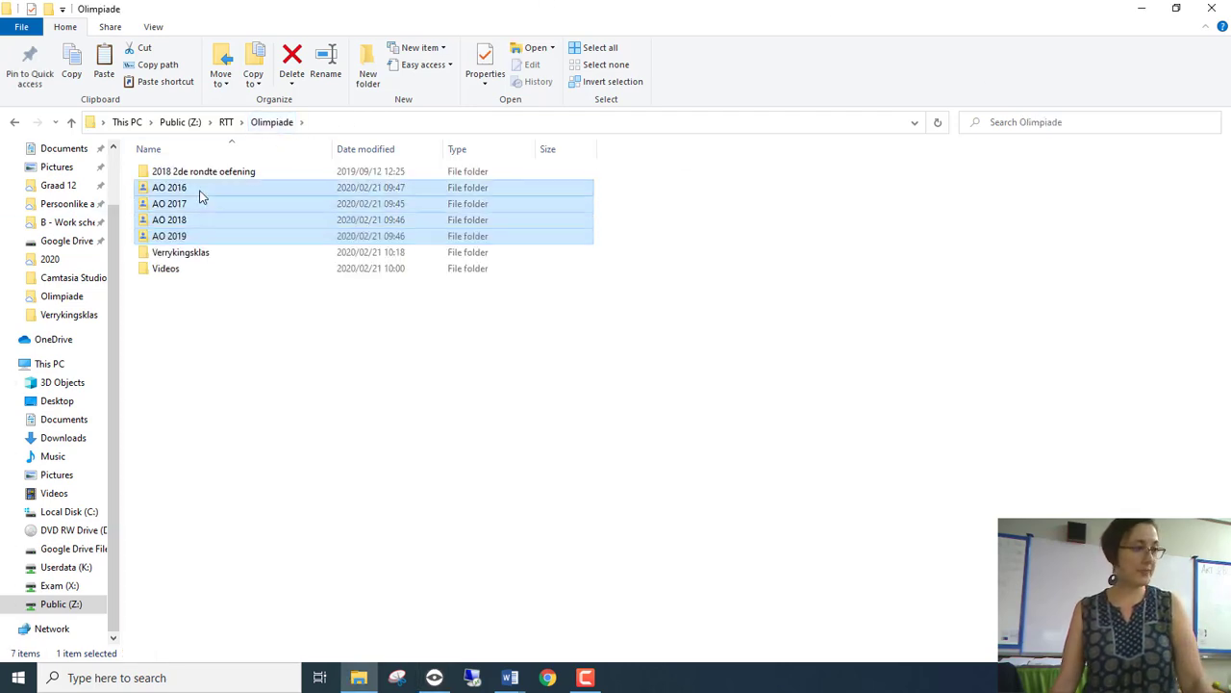
{"action": "left_click", "coordinate": [197, 288]}
- Open the 2019 AO Round 1 Solutions PDF from the Round 1 folder inside AO 2019
{"action": "double_click", "coordinate": [192, 236]}
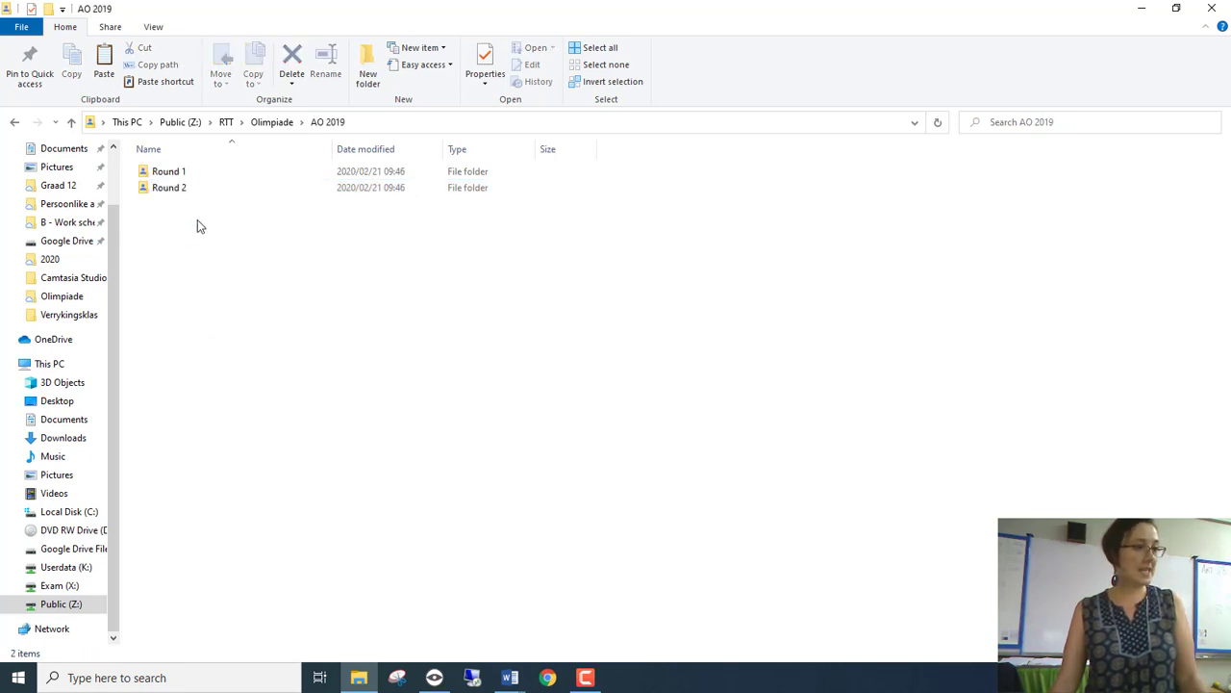
{"action": "left_click", "coordinate": [213, 174]}
{"action": "double_click", "coordinate": [214, 173]}
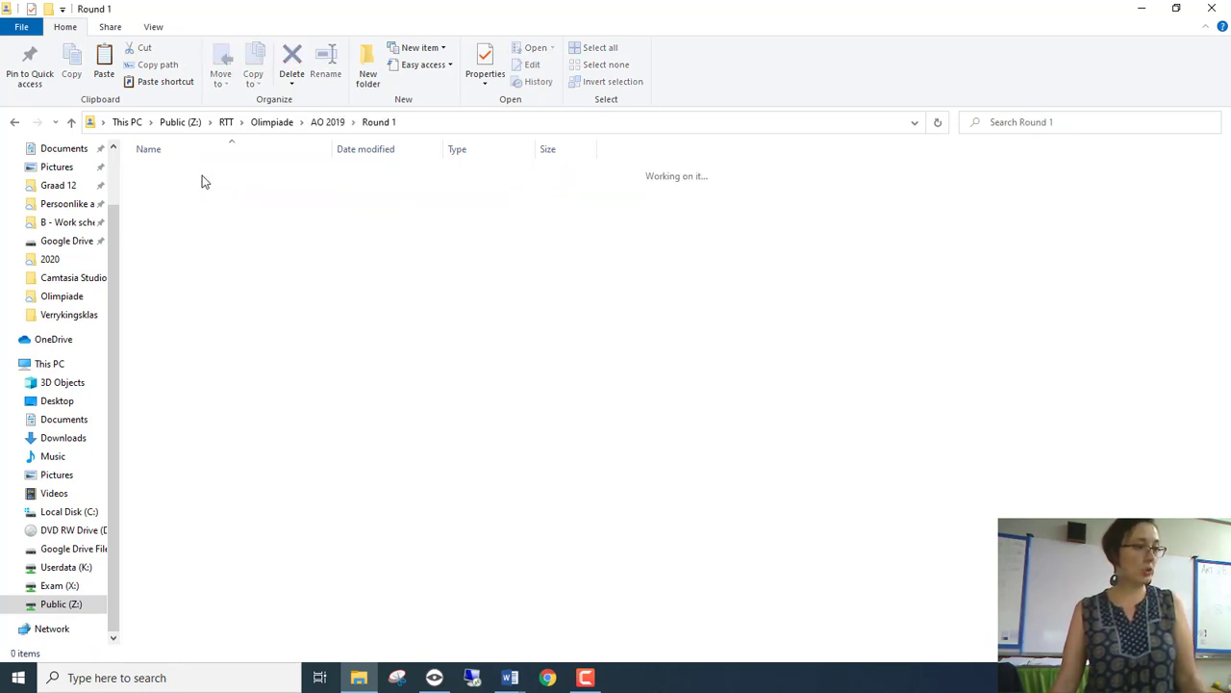
{"action": "left_click", "coordinate": [204, 220]}
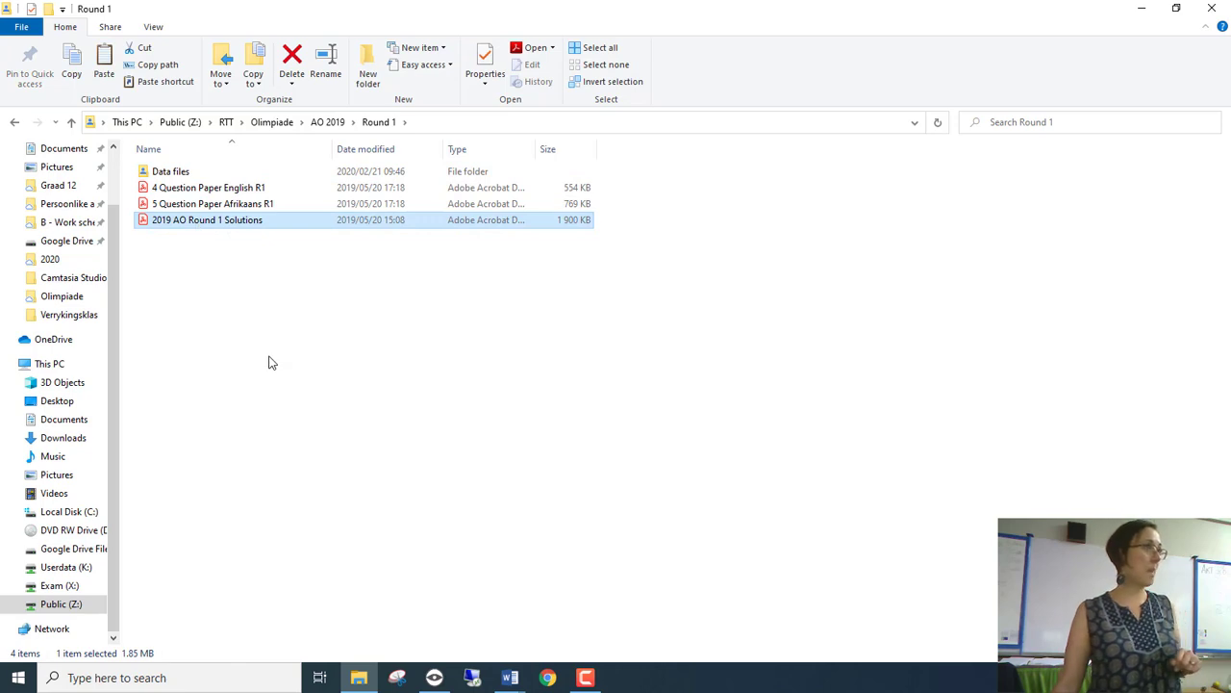
{"action": "double_click", "coordinate": [189, 221]}
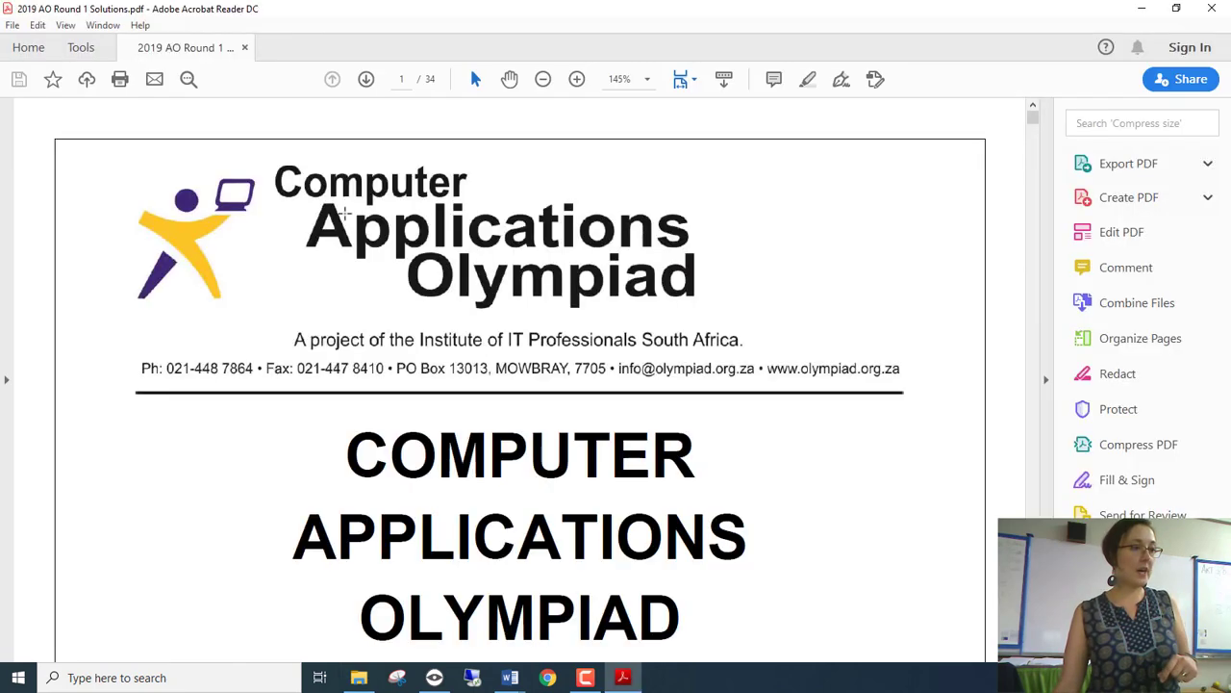
- Read question A1 in the Word-Processing section, highlight its answer, and look through the solution methods given below it
{"action": "left_click", "coordinate": [366, 79]}
{"action": "scroll", "coordinate": [357, 346], "scroll_direction": "down", "scroll_amount": 2}
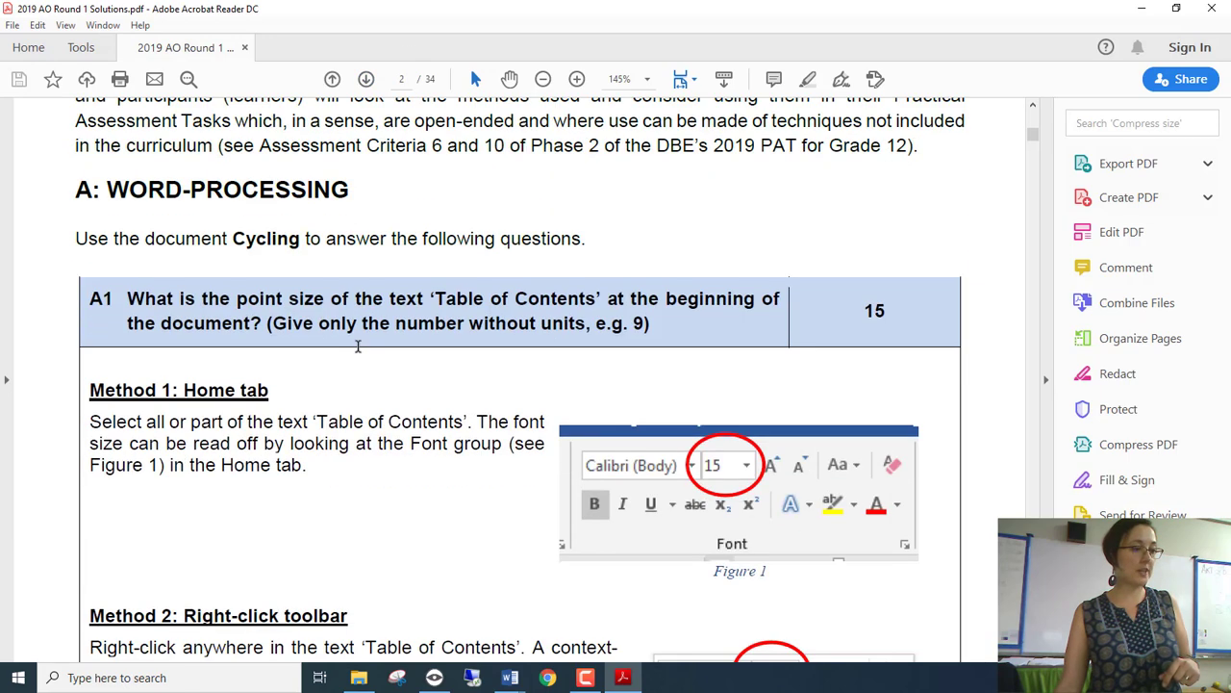
{"action": "scroll", "coordinate": [357, 346], "scroll_direction": "down", "scroll_amount": 1}
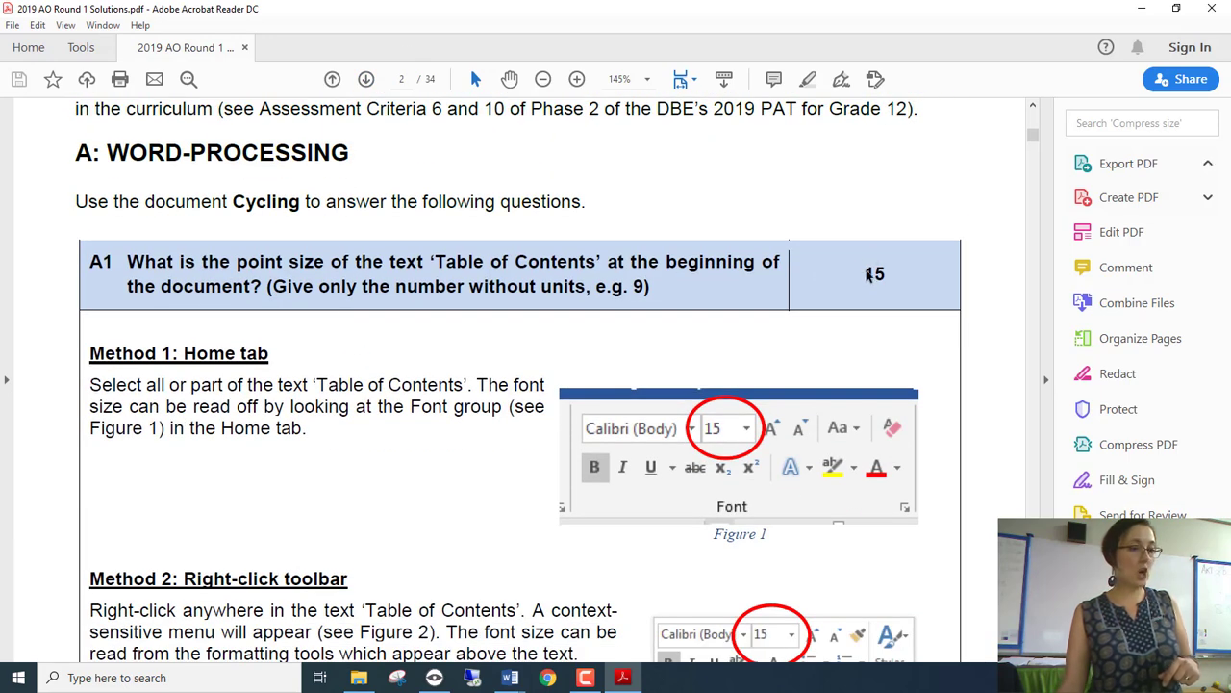
{"action": "left_click_drag", "start_coordinate": [897, 277], "coordinate": [861, 277]}
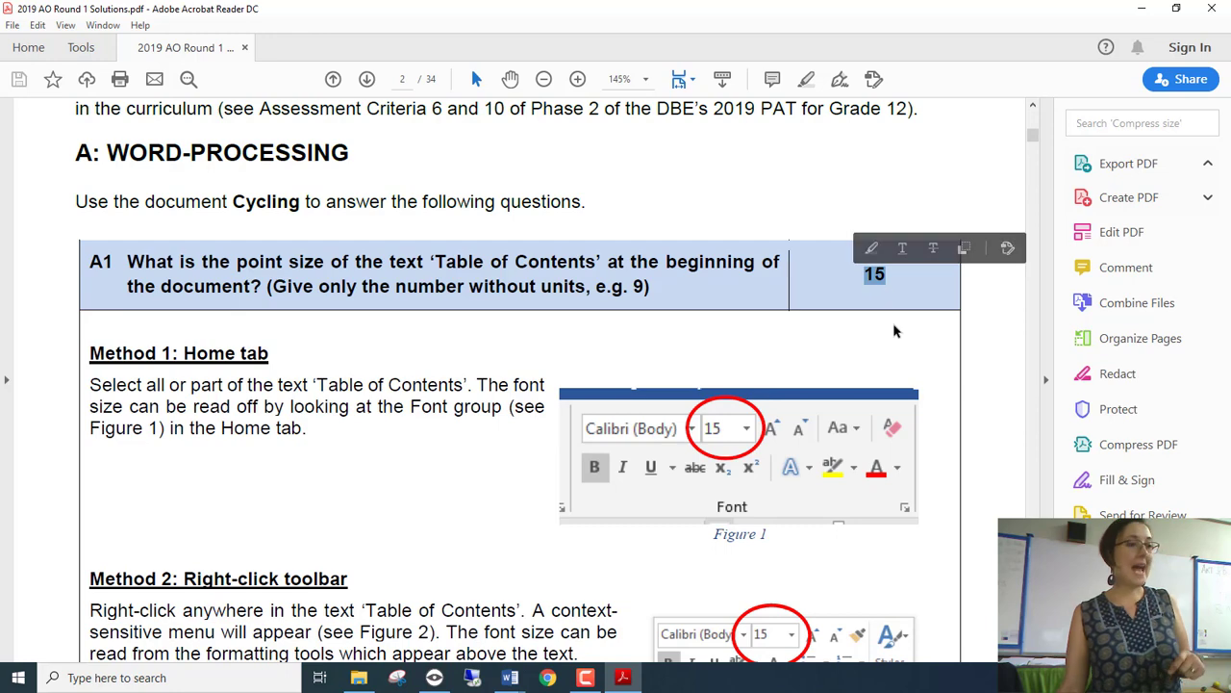
{"action": "scroll", "coordinate": [577, 317], "scroll_direction": "down", "scroll_amount": 3}
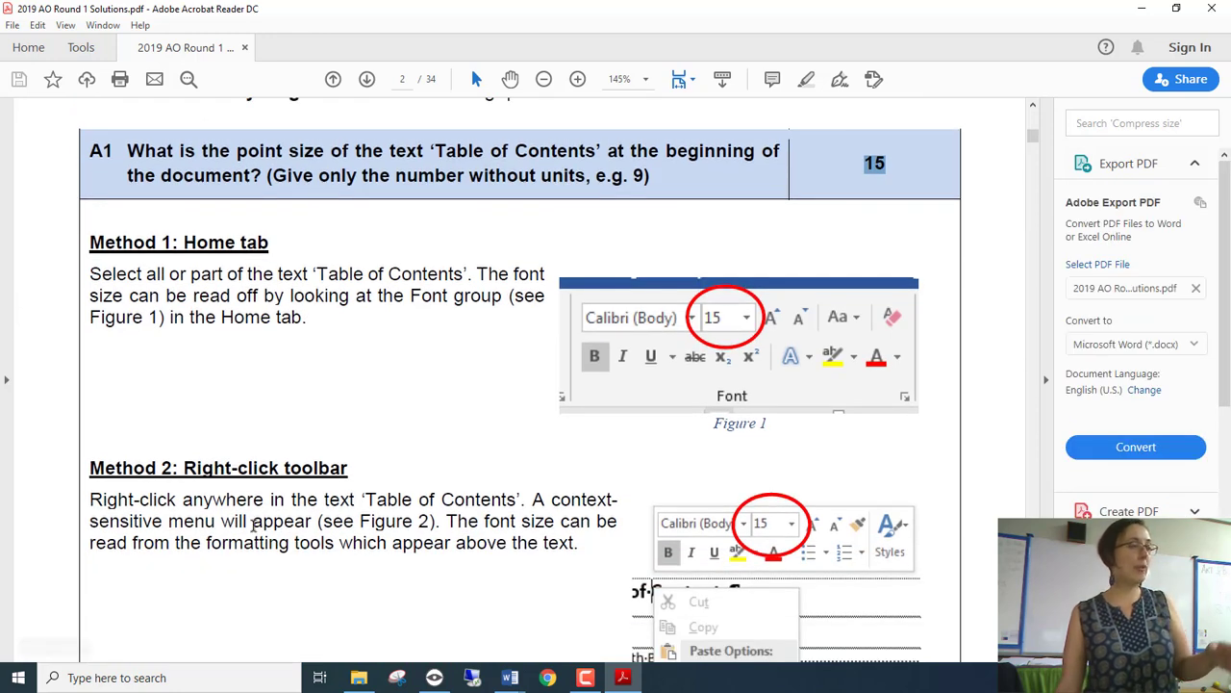